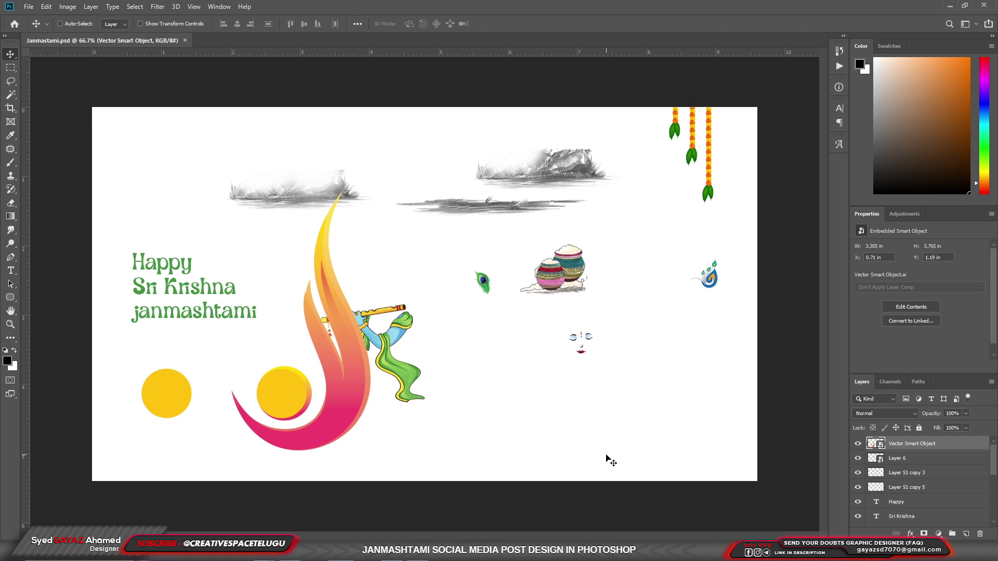
# Step: Create a new 3 × 3 inch document at 300 ppi
pyautogui.hotkey('ctrl', 'n')
pyautogui.click(681, 225)
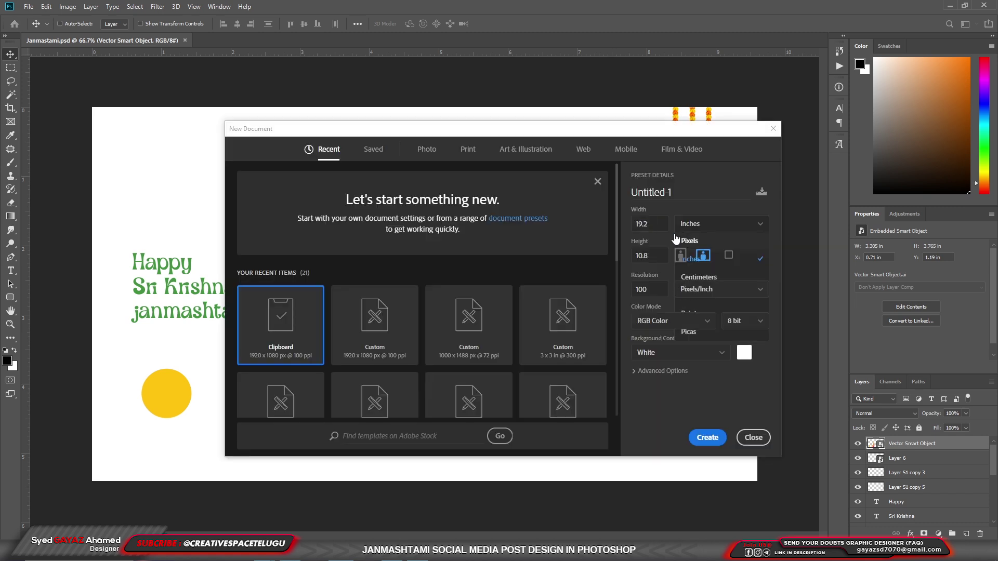
pyautogui.doubleClick(656, 224)
pyautogui.write('3')
pyautogui.press('Tab')
pyautogui.write('3')
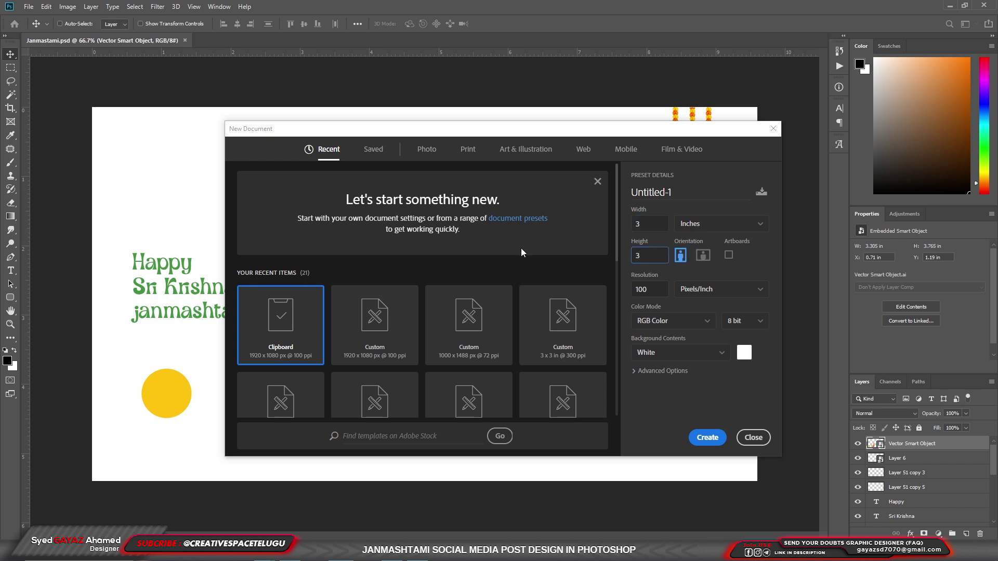
pyautogui.press('Tab')
pyautogui.press('Tab')
pyautogui.press('Tab')
pyautogui.press('Tab')
pyautogui.write('300')
pyautogui.press('Return')
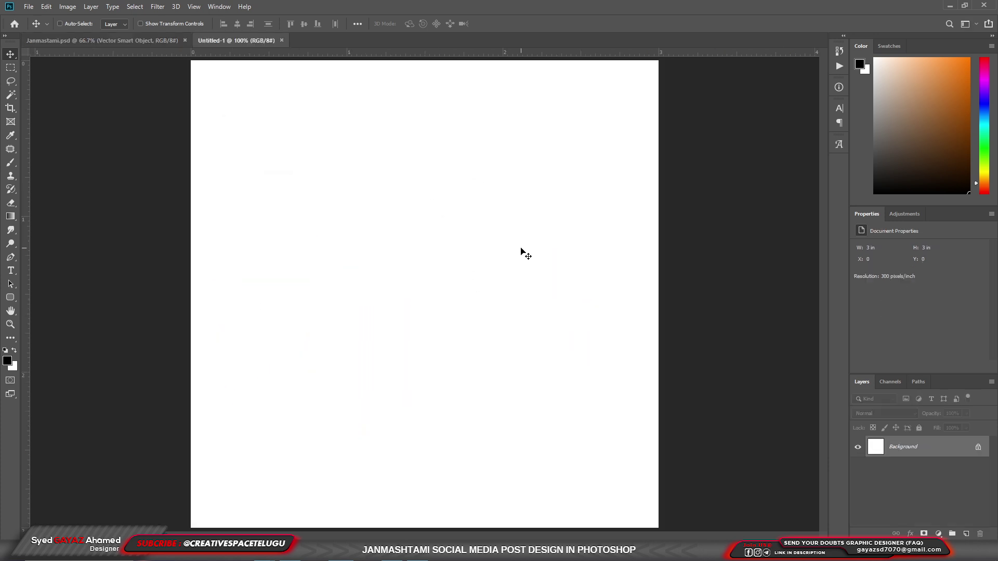
# Step: Bring the flame-and-circles artwork from Janmastami.psd in, scaled to about 1.46 × 1.67 in
pyautogui.click(152, 42)
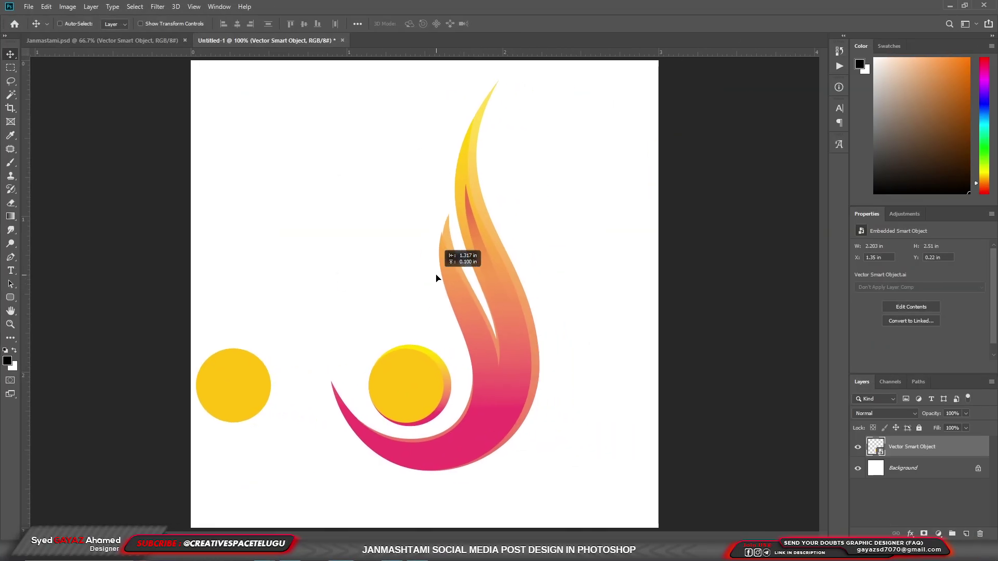
pyautogui.moveTo(328, 370); pyautogui.dragTo(447, 270)
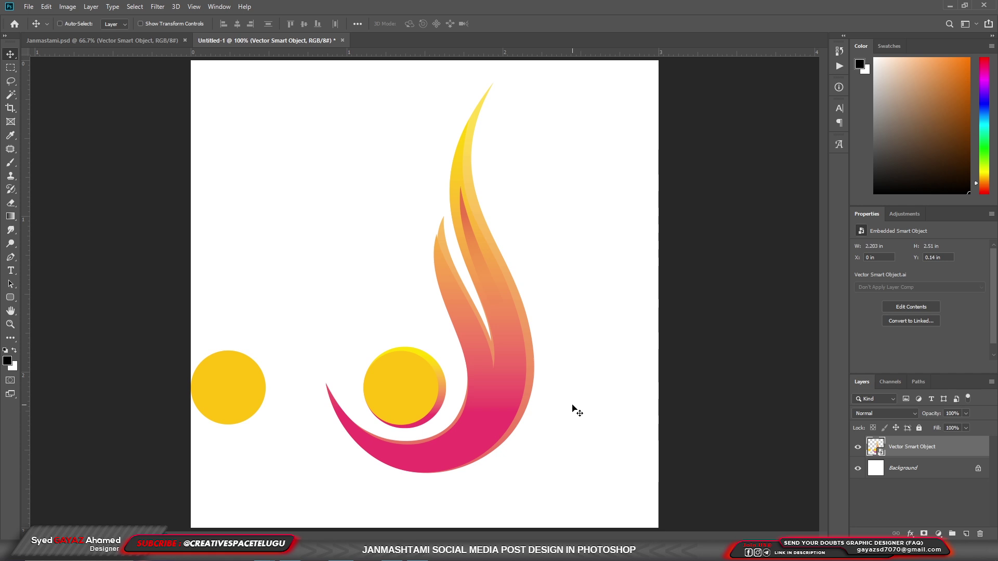
pyautogui.hotkey('ctrl', 't')
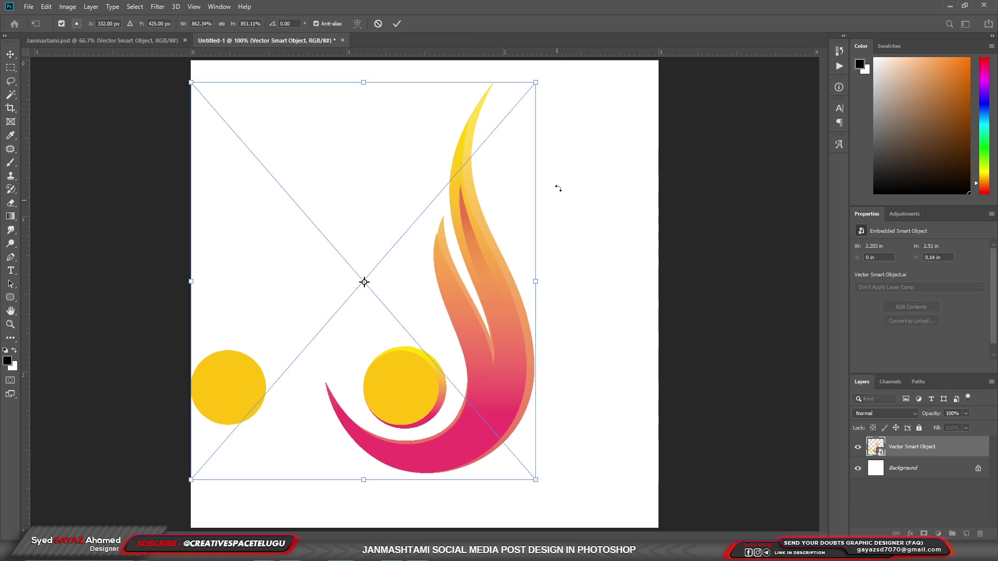
pyautogui.moveTo(535, 80); pyautogui.dragTo(471, 151)
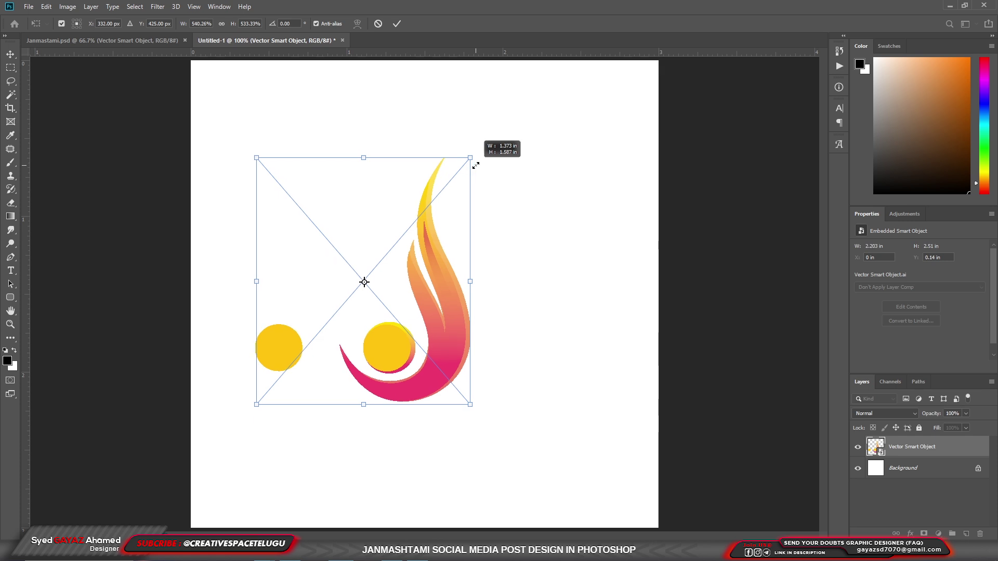
pyautogui.moveTo(442, 297); pyautogui.dragTo(468, 299)
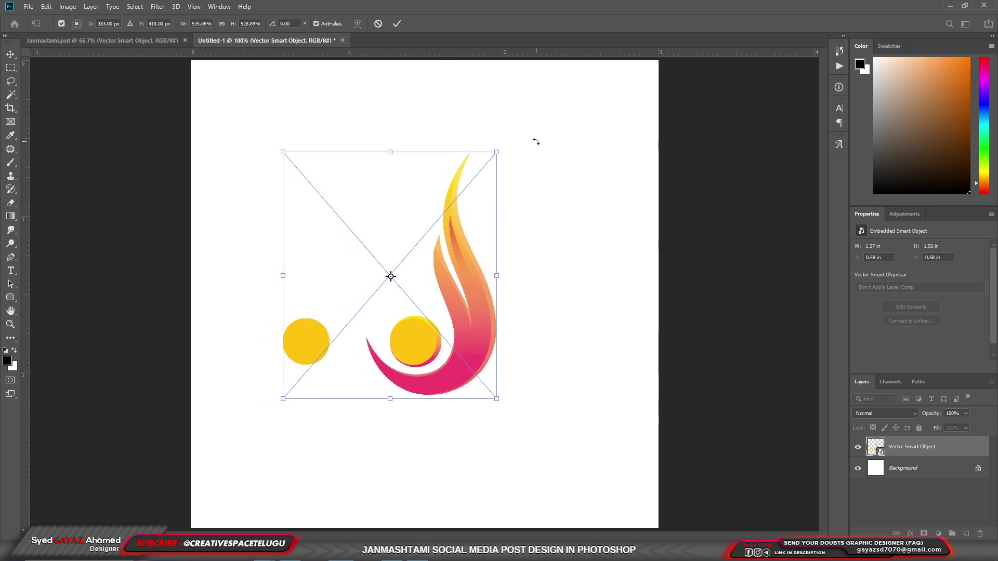
pyautogui.moveTo(499, 152); pyautogui.dragTo(507, 144)
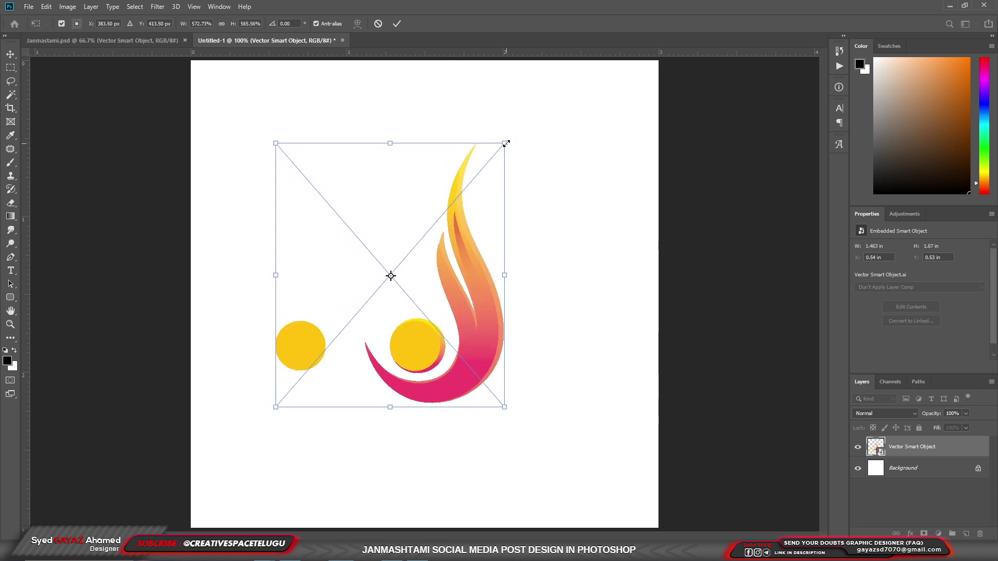
pyautogui.press('Return')
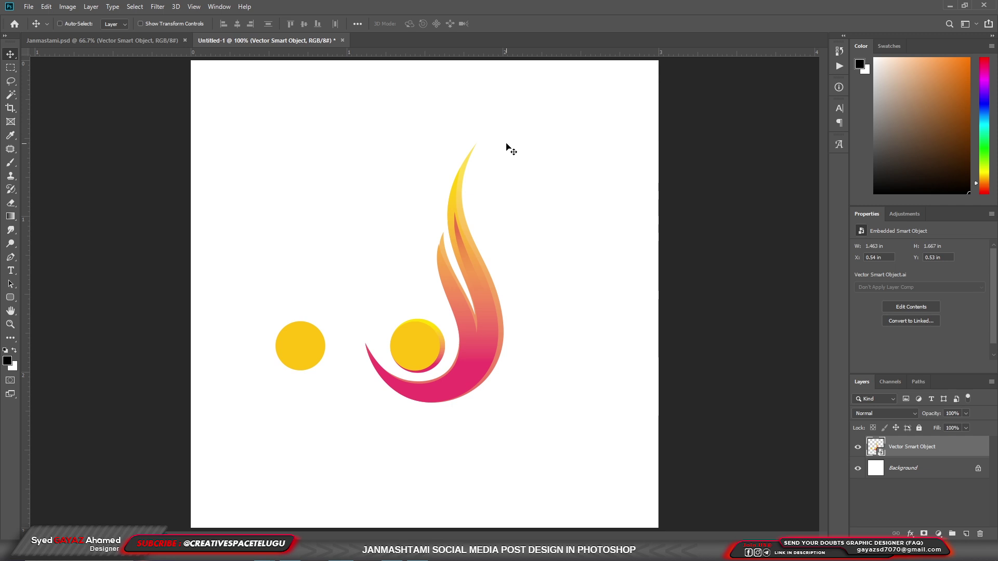
# Step: Rasterize the flame artwork and delete its left yellow circle
pyautogui.rightClick(923, 447)
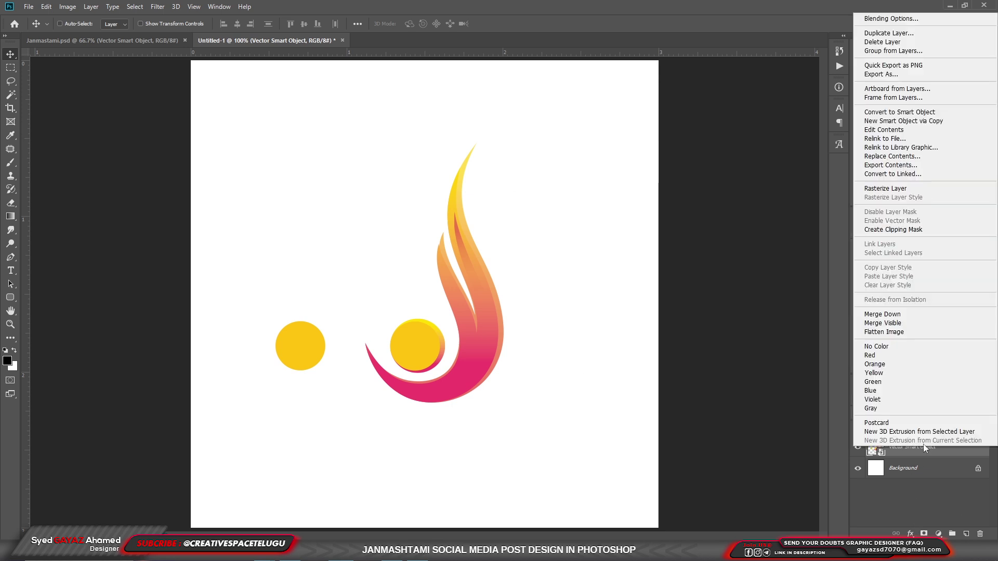
pyautogui.click(885, 188)
pyautogui.click(9, 72)
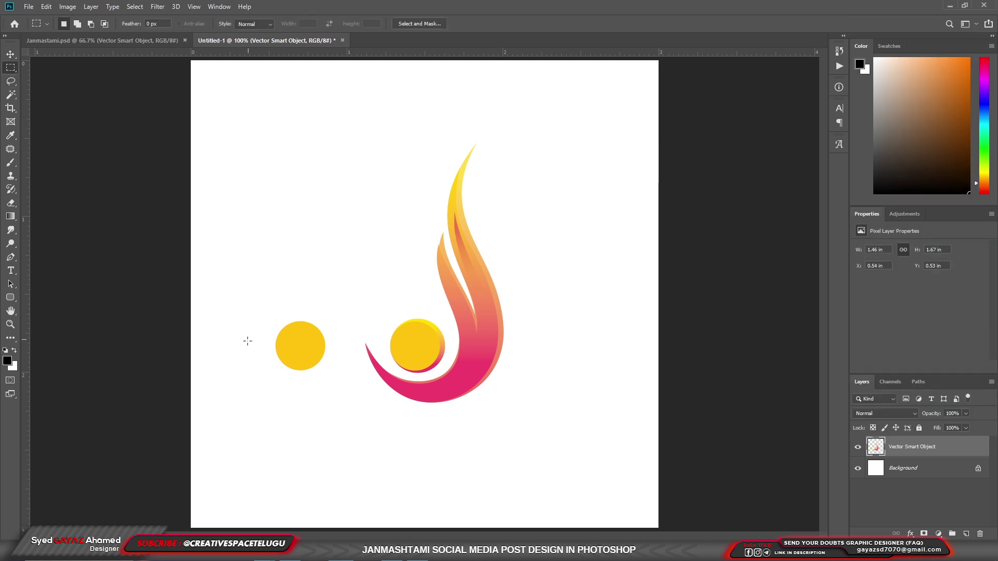
pyautogui.moveTo(239, 309); pyautogui.dragTo(332, 407)
pyautogui.press('Delete')
pyautogui.hotkey('ctrl', 'd')
# Step: Paste the inner circle as a new layer, fill it white and resize it to 0.32 in
pyautogui.hotkey('ctrl', 'v')
pyautogui.hotkey('ctrl', '+')
pyautogui.hotkey('ctrl', '+')
pyautogui.press('v')
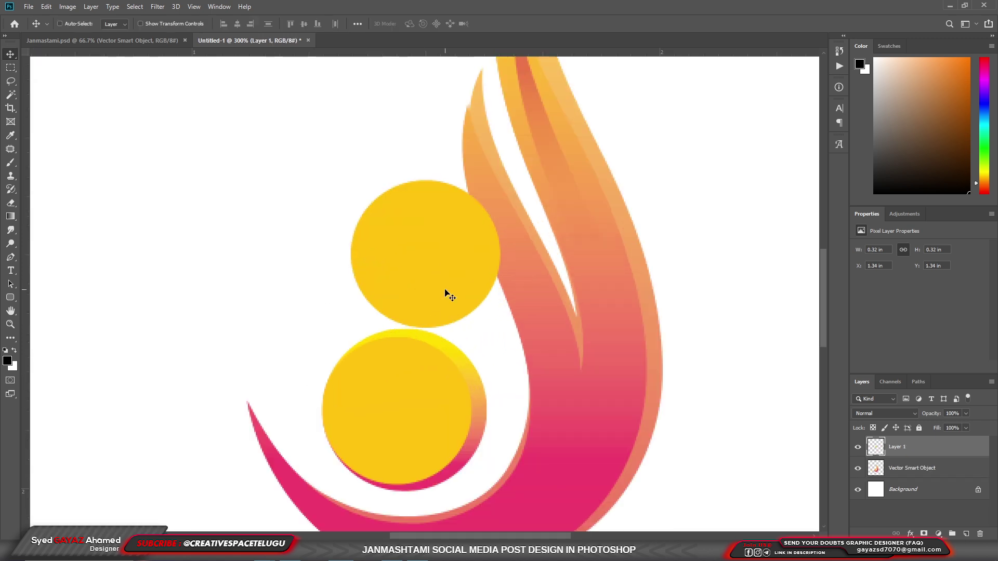
pyautogui.moveTo(438, 271)
pyautogui.mouseDown()
pyautogui.moveTo(372, 409)
pyautogui.moveTo(419, 423)
pyautogui.mouseUp()
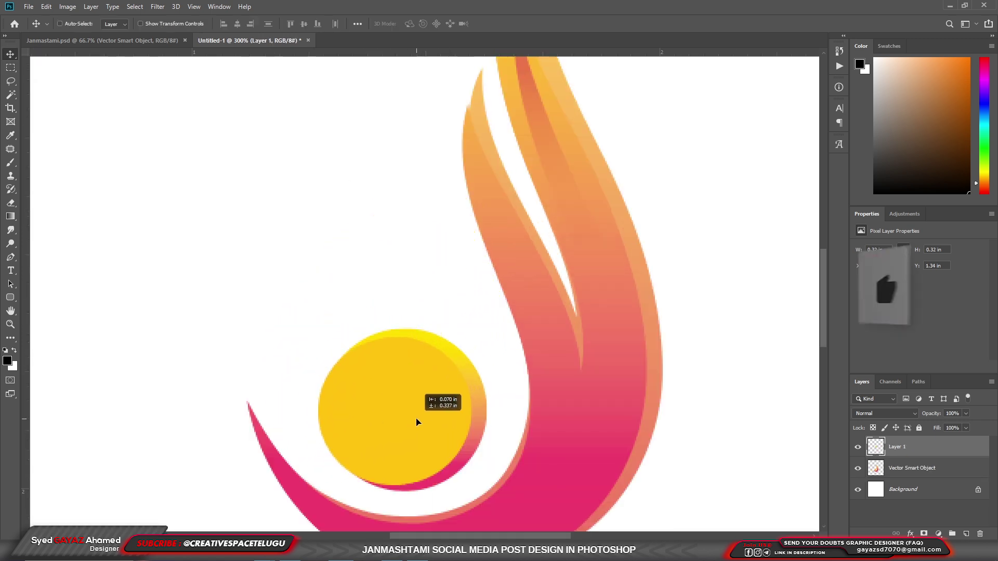
pyautogui.hotkey('ctrl', 'shift', 'BackSpace')
pyautogui.hotkey('ctrl', 't')
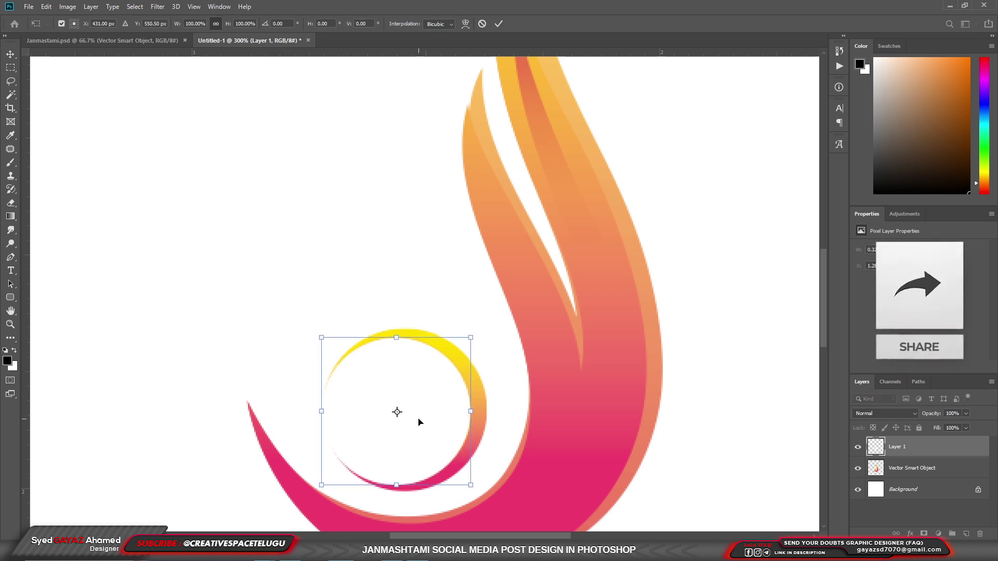
pyautogui.press('Return')
pyautogui.hotkey('ctrl', '1')
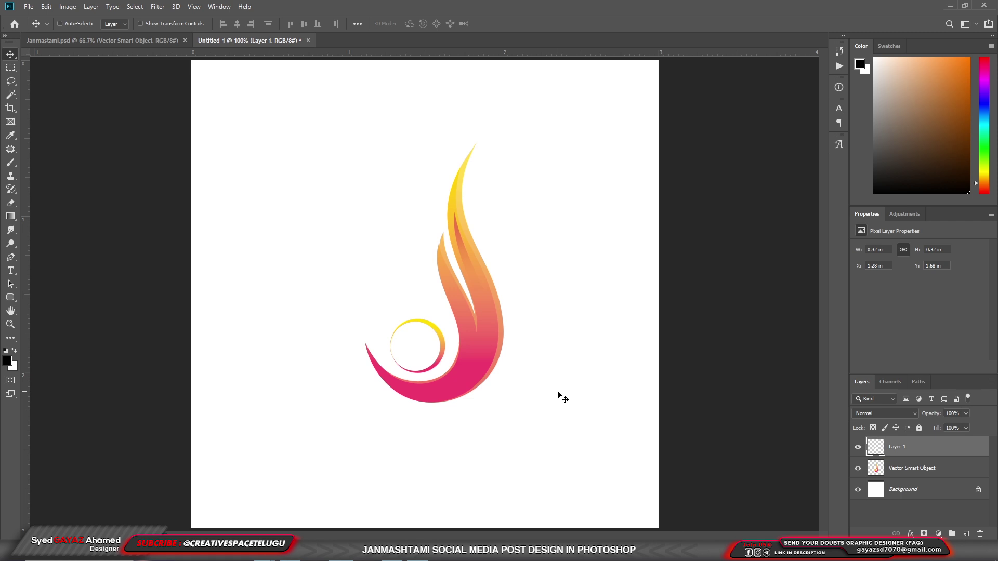
# Step: Shift the flame left and place the Krishna flute figure over it
pyautogui.rightClick(478, 362)
pyautogui.click(494, 366)
pyautogui.moveTo(485, 332); pyautogui.dragTo(461, 335)
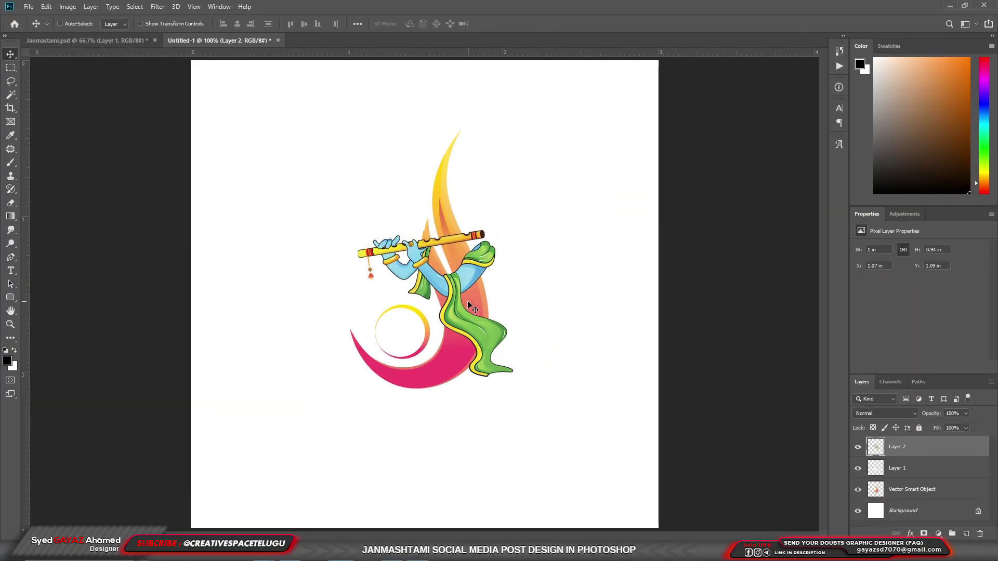
pyautogui.moveTo(466, 349); pyautogui.dragTo(503, 411)
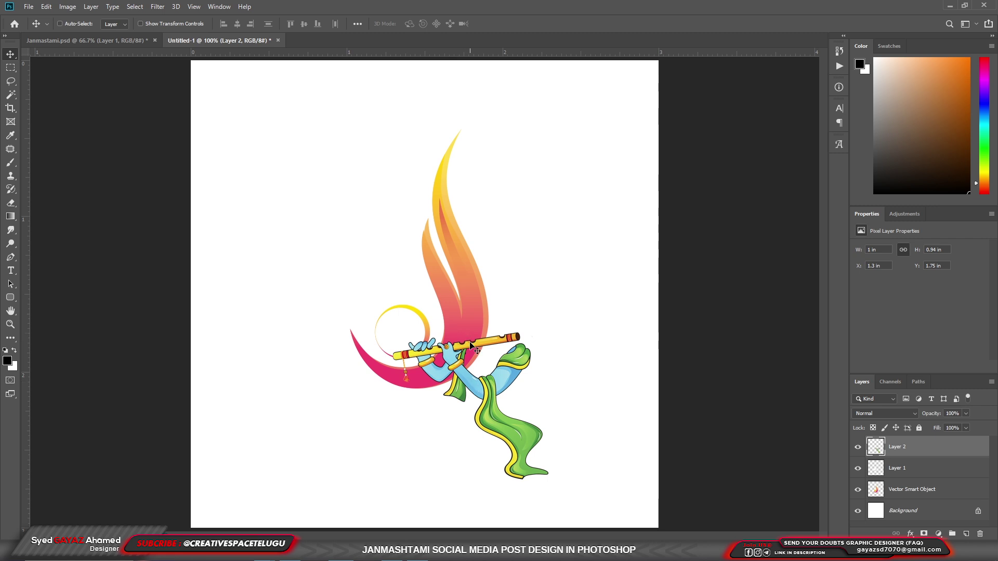
# Step: Add a cyan Solid Color fill layer clipped to the flame artwork
pyautogui.keyDown('ctrl'); pyautogui.click(475, 324); pyautogui.keyUp('ctrl')
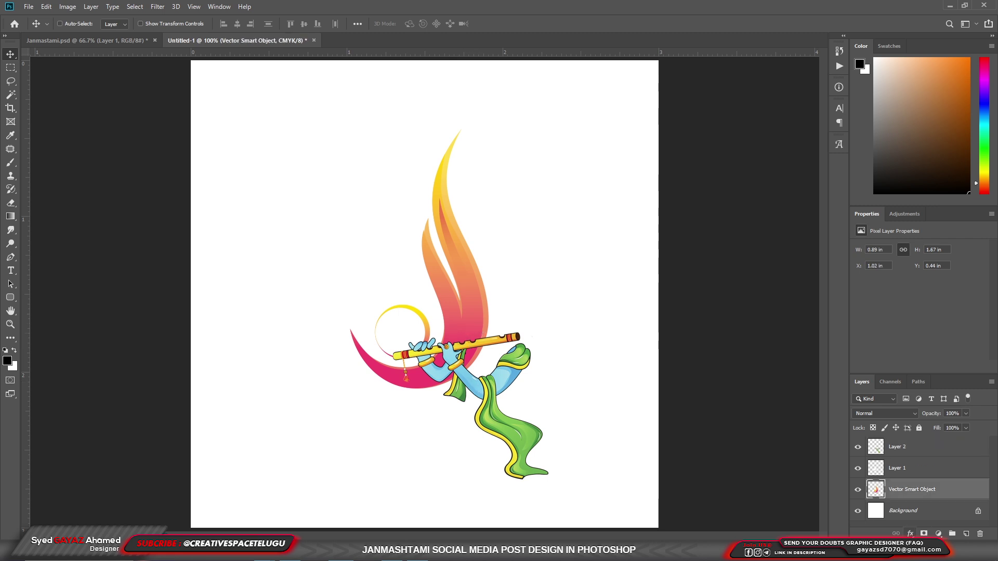
pyautogui.click(938, 533)
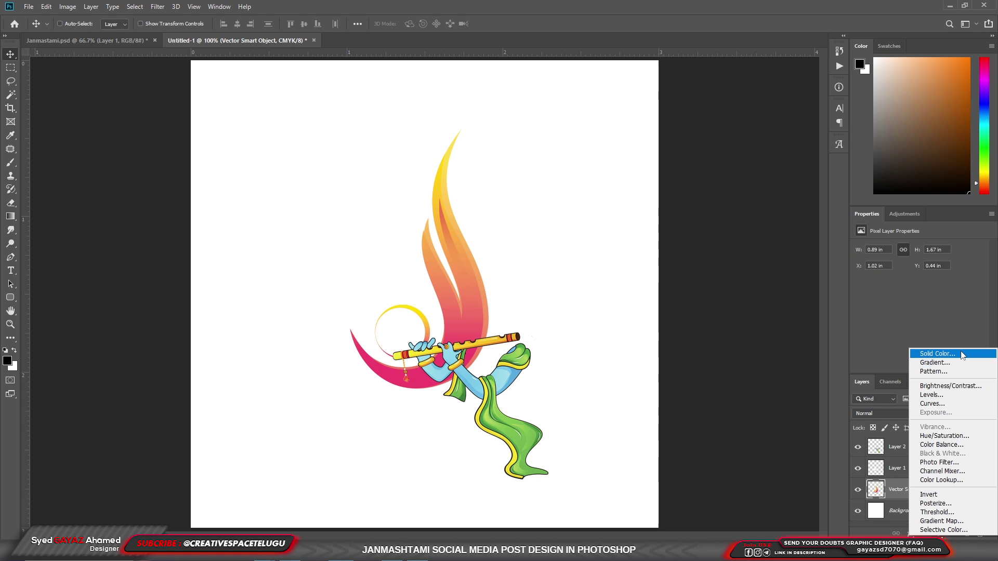
pyautogui.click(937, 326)
pyautogui.click(673, 183)
pyautogui.moveTo(686, 261)
pyautogui.mouseDown()
pyautogui.moveTo(690, 226)
pyautogui.moveTo(691, 235)
pyautogui.mouseUp()
pyautogui.click(779, 169)
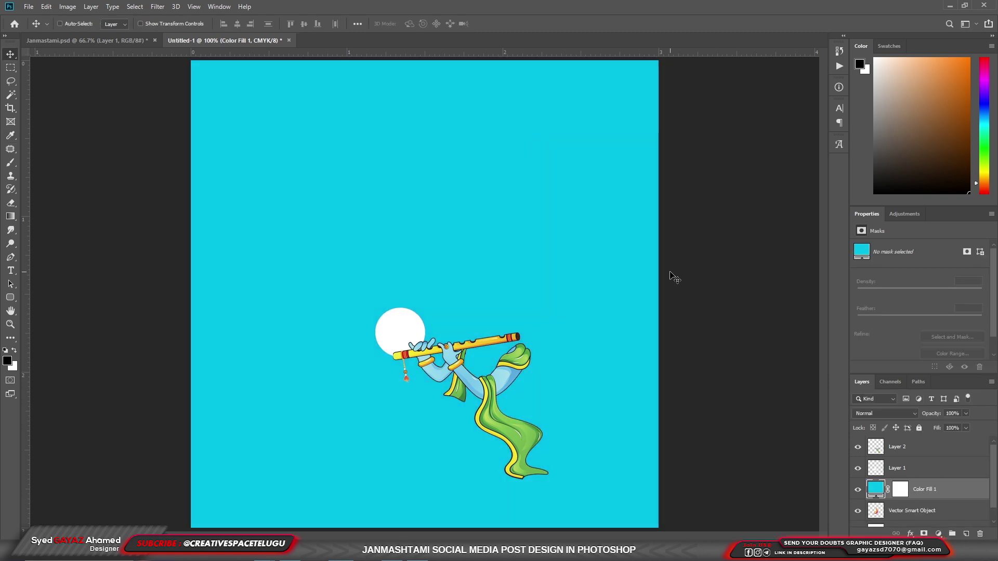
pyautogui.hotkey('ctrl', 'alt', 'g')
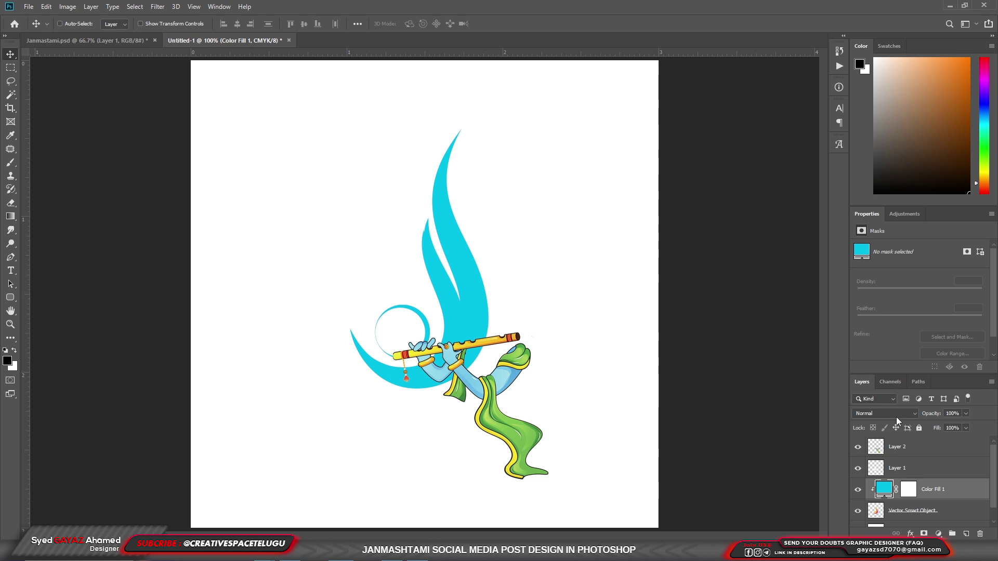
# Step: Set the fill to Color blend mode and the flame's opacity to 60% for a lighter teal
pyautogui.click(918, 512)
pyautogui.press('ctrl')
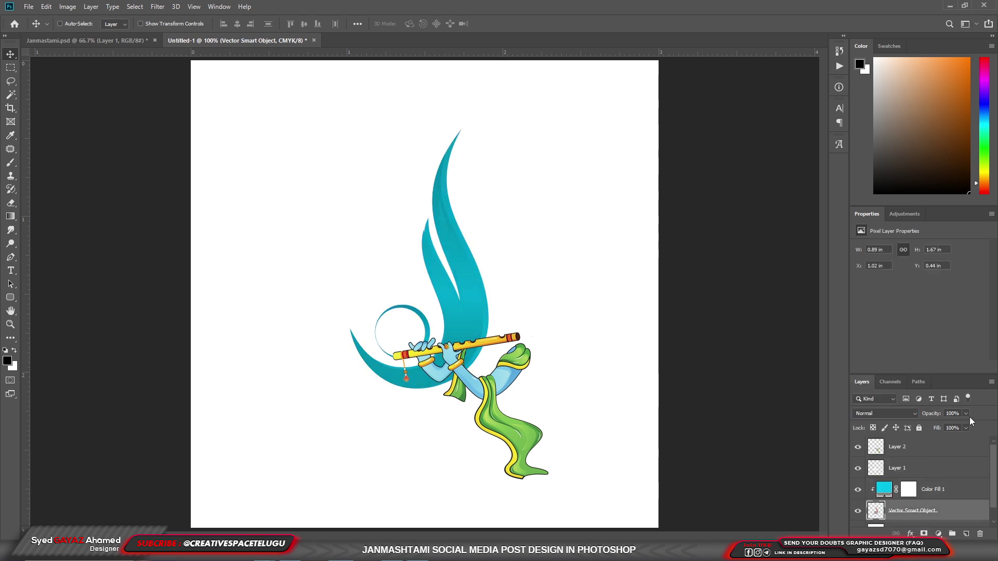
pyautogui.click(965, 413)
pyautogui.moveTo(957, 428); pyautogui.dragTo(950, 429)
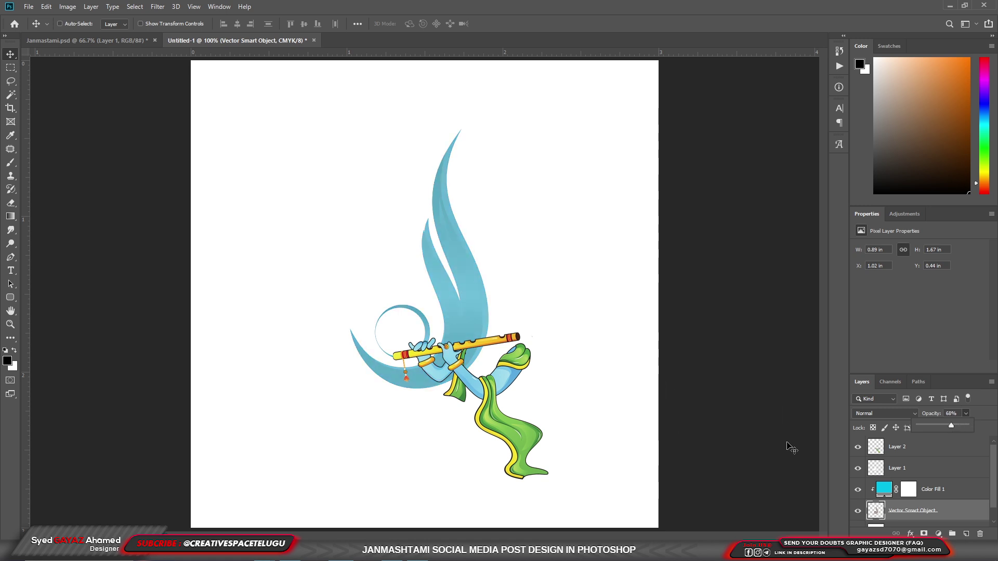
# Step: Fill the circle layer with light cyan (#9cdaec) sampled from the flame
pyautogui.click(7, 360)
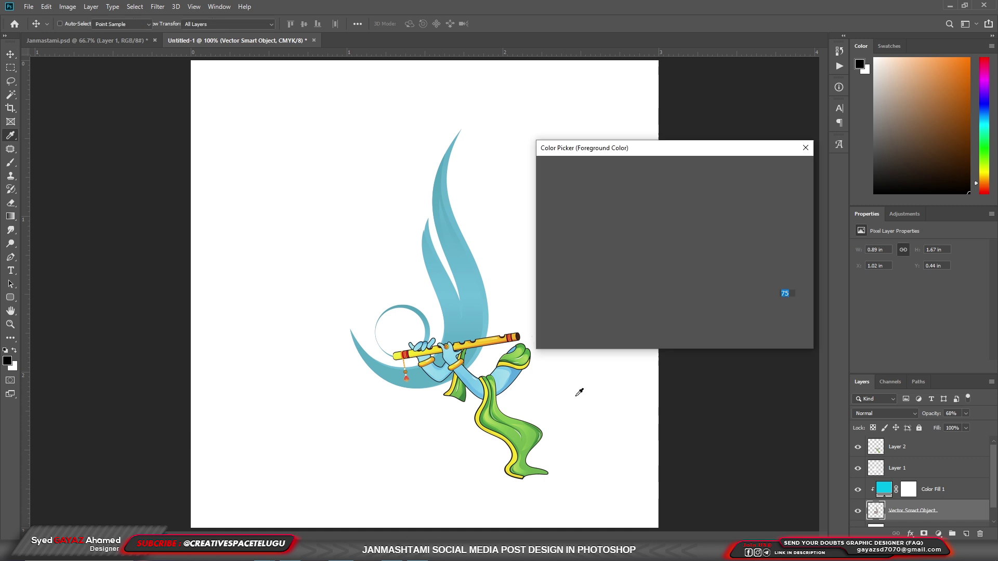
pyautogui.click(504, 372)
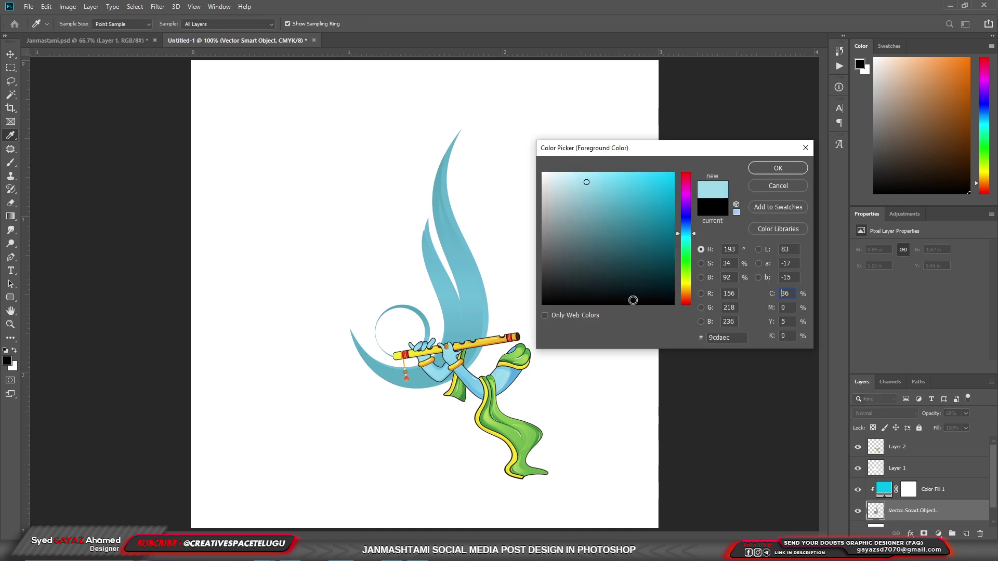
pyautogui.click(762, 163)
pyautogui.press('v')
pyautogui.rightClick(400, 328)
pyautogui.click(411, 331)
pyautogui.hotkey('alt', 'BackSpace')
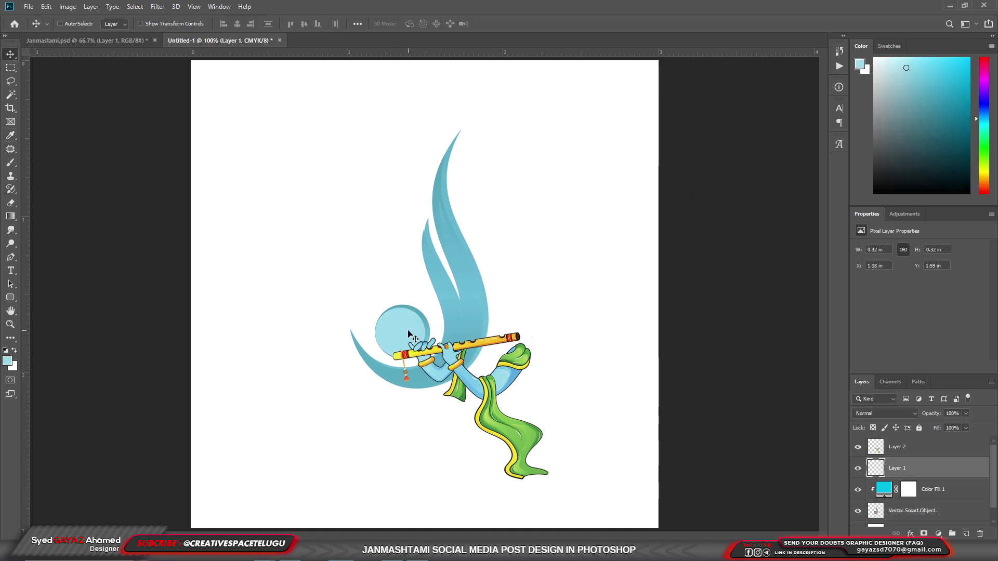
# Step: Raise the flame artwork layer's opacity to 82%
pyautogui.click(886, 494)
pyautogui.click(917, 510)
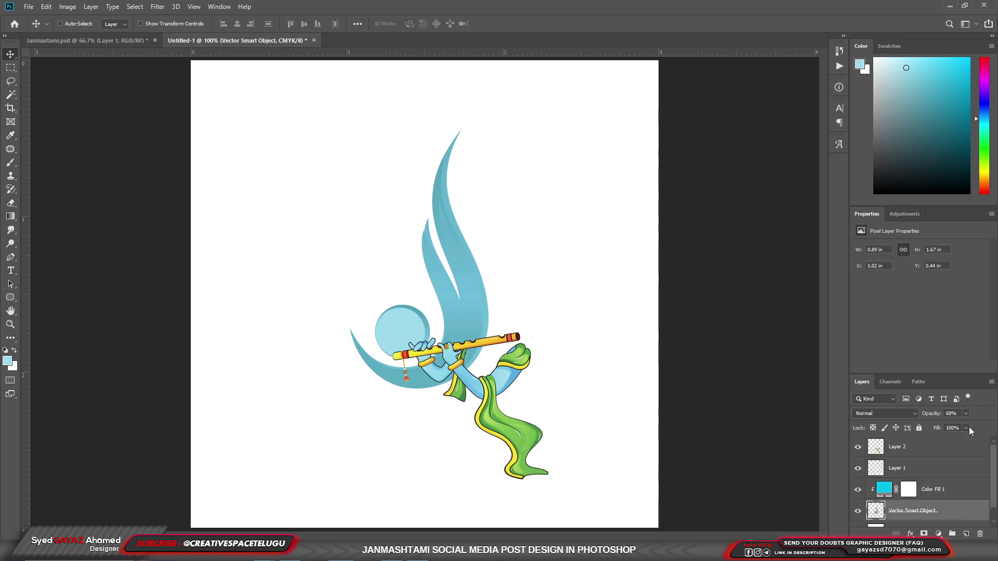
pyautogui.click(965, 413)
pyautogui.moveTo(969, 428); pyautogui.dragTo(974, 428)
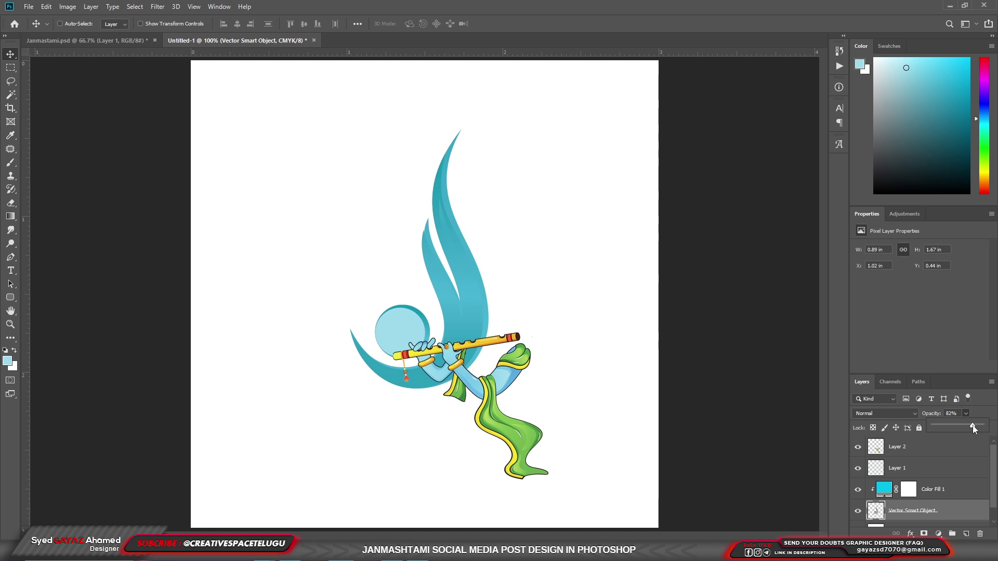
# Step: Shrink the flute-playing figure to about 0.87 × 0.82 in and tuck it into the flame's lower curve
pyautogui.keyDown('ctrl'); pyautogui.click(503, 398); pyautogui.keyUp('ctrl')
pyautogui.moveTo(502, 398)
pyautogui.mouseDown()
pyautogui.moveTo(469, 339)
pyautogui.moveTo(466, 368)
pyautogui.mouseUp()
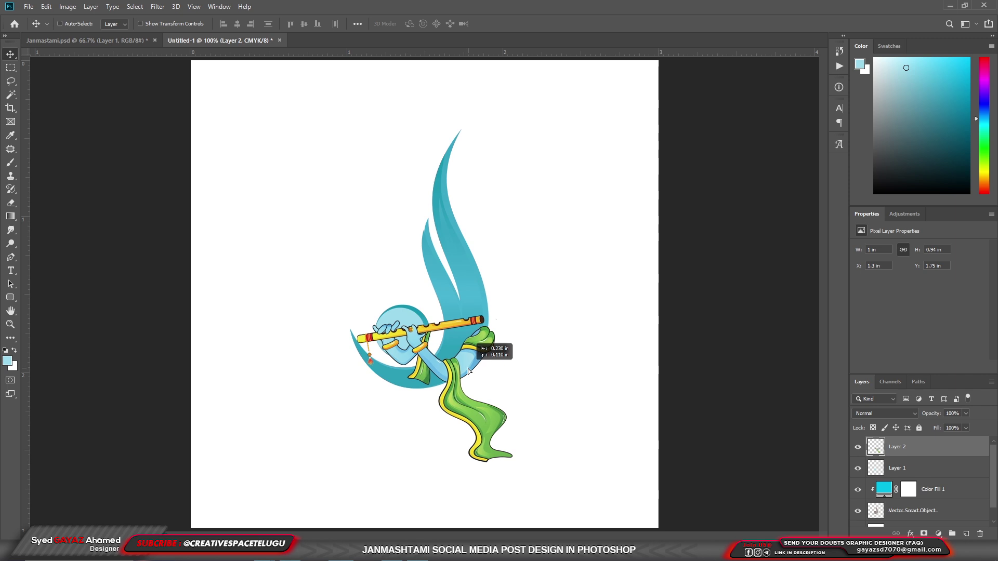
pyautogui.moveTo(466, 368); pyautogui.dragTo(494, 367)
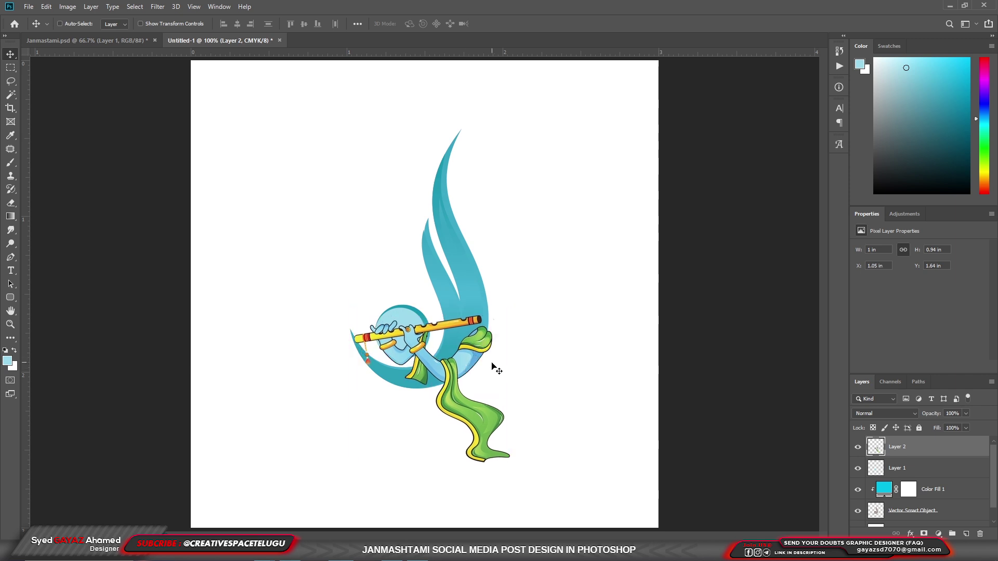
pyautogui.hotkey('ctrl', 't')
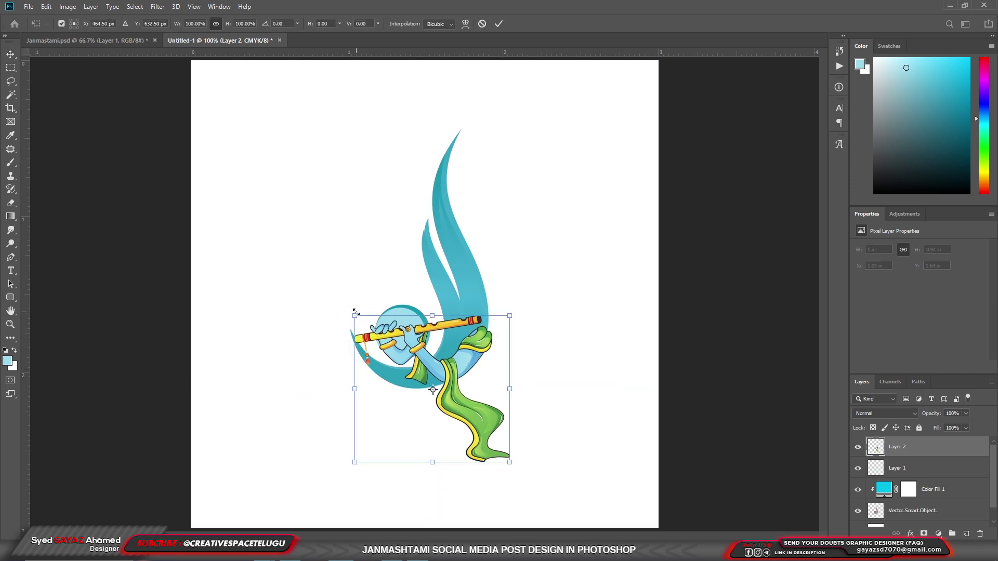
pyautogui.moveTo(356, 312); pyautogui.dragTo(373, 333)
pyautogui.moveTo(486, 375); pyautogui.dragTo(484, 354)
pyautogui.press('Return')
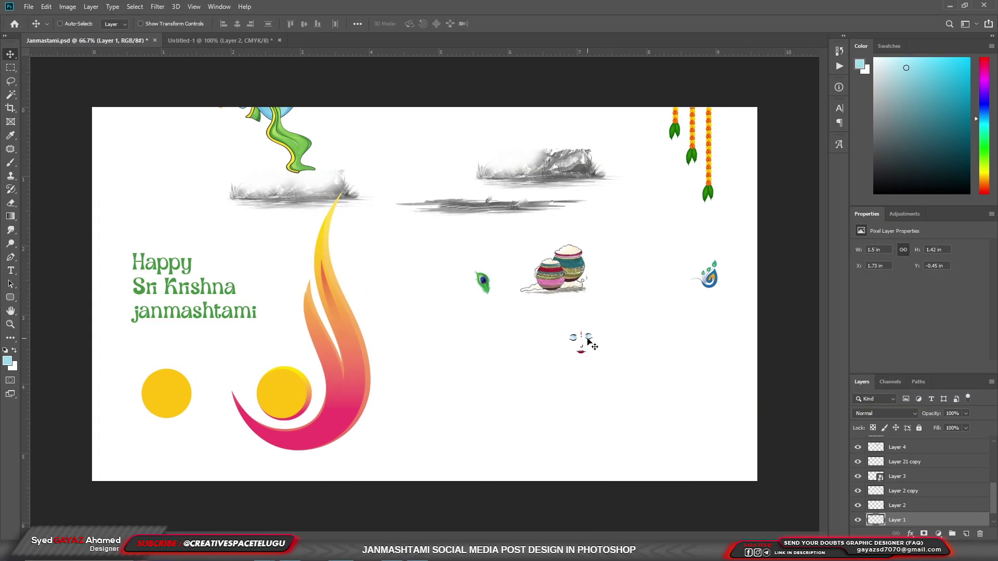
# Step: Bring Krishna's closed-eyed face onto the flame and align the figure beneath it
pyautogui.moveTo(588, 341)
pyautogui.mouseDown()
pyautogui.moveTo(207, 44)
pyautogui.moveTo(474, 274)
pyautogui.moveTo(478, 291)
pyautogui.mouseUp()
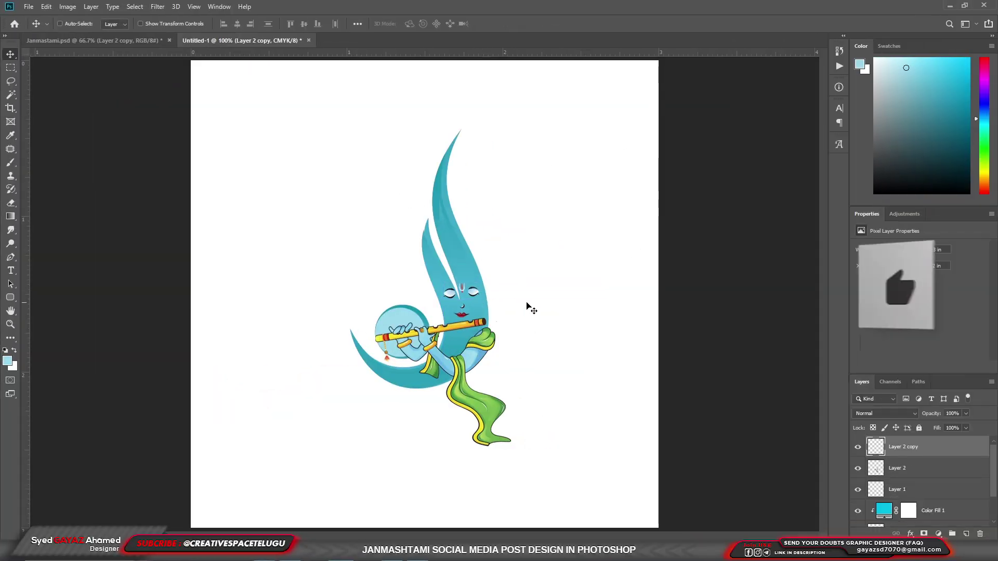
pyautogui.hotkey('shift', 'Right')
pyautogui.hotkey('shift', 'Right')
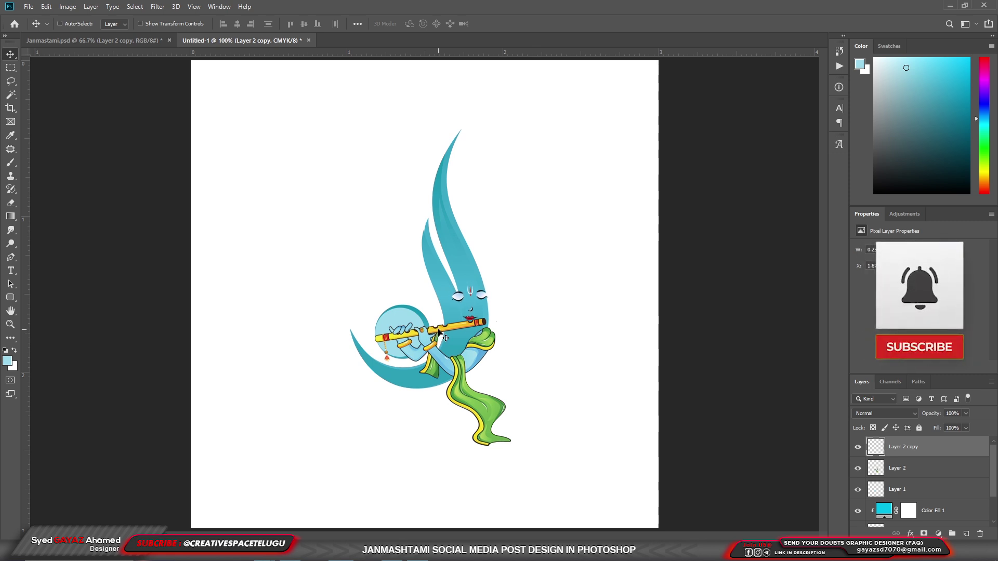
pyautogui.moveTo(439, 332); pyautogui.dragTo(460, 325)
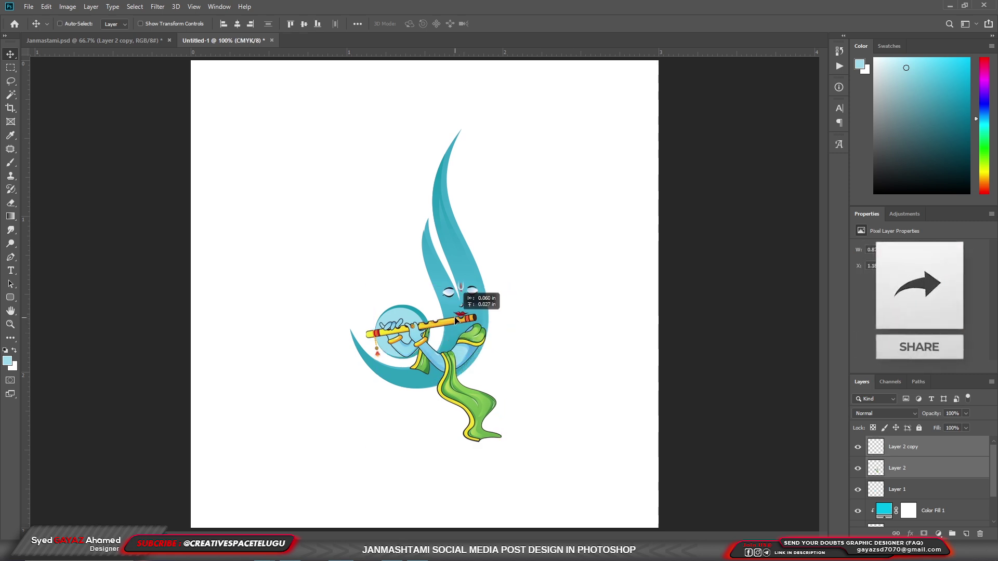
pyautogui.moveTo(455, 320); pyautogui.dragTo(456, 321)
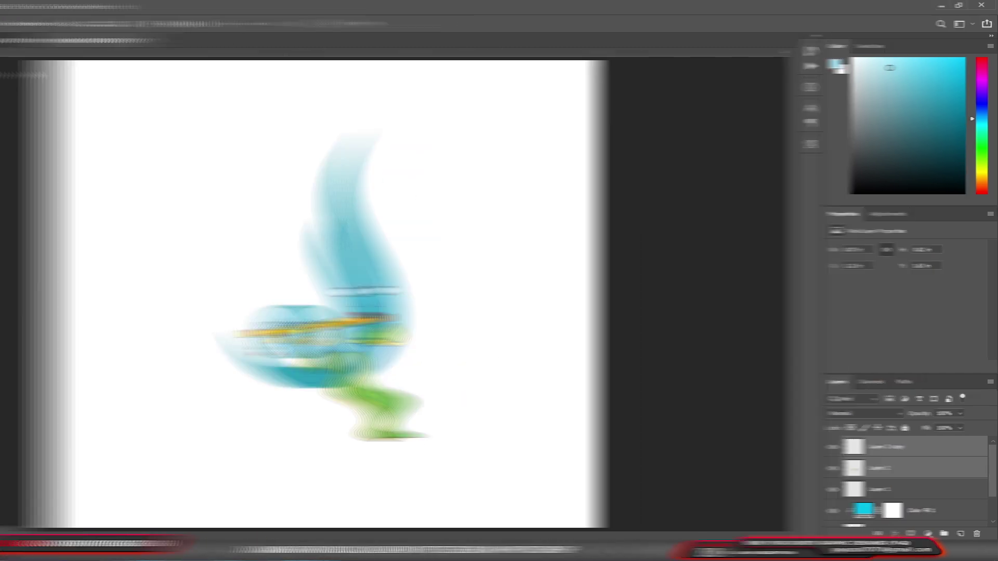
# Step: Add the peacock feather above the face, scaled to about 0.15 × 0.21 in
pyautogui.rightClick(487, 289)
pyautogui.click(507, 289)
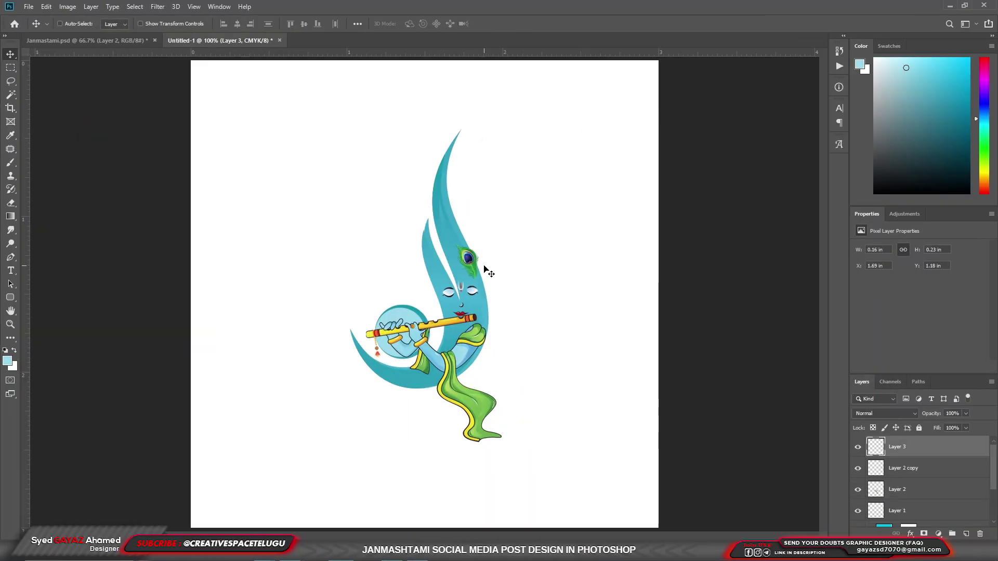
pyautogui.moveTo(483, 267); pyautogui.dragTo(477, 229)
pyautogui.hotkey('ctrl', 't')
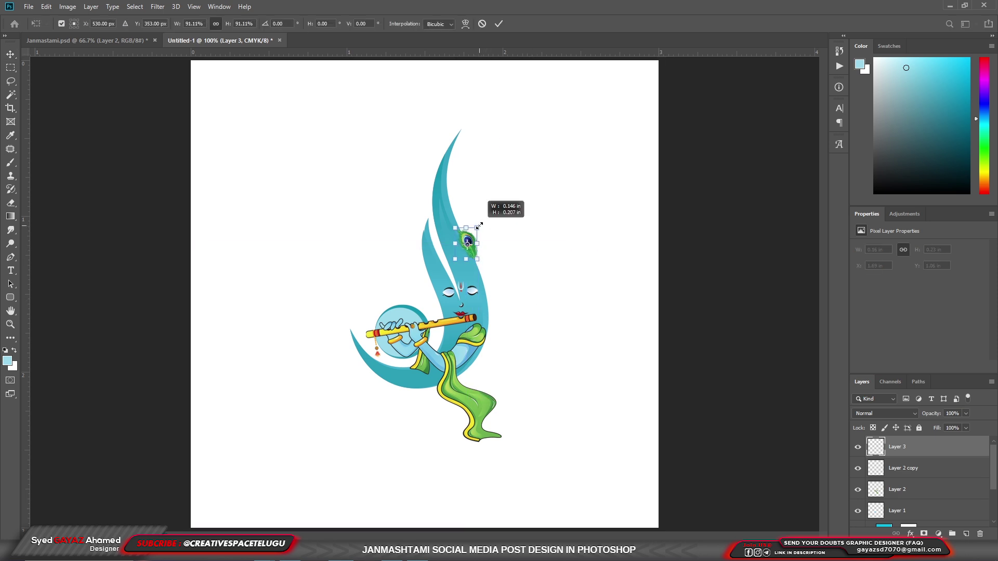
pyautogui.press('Return')
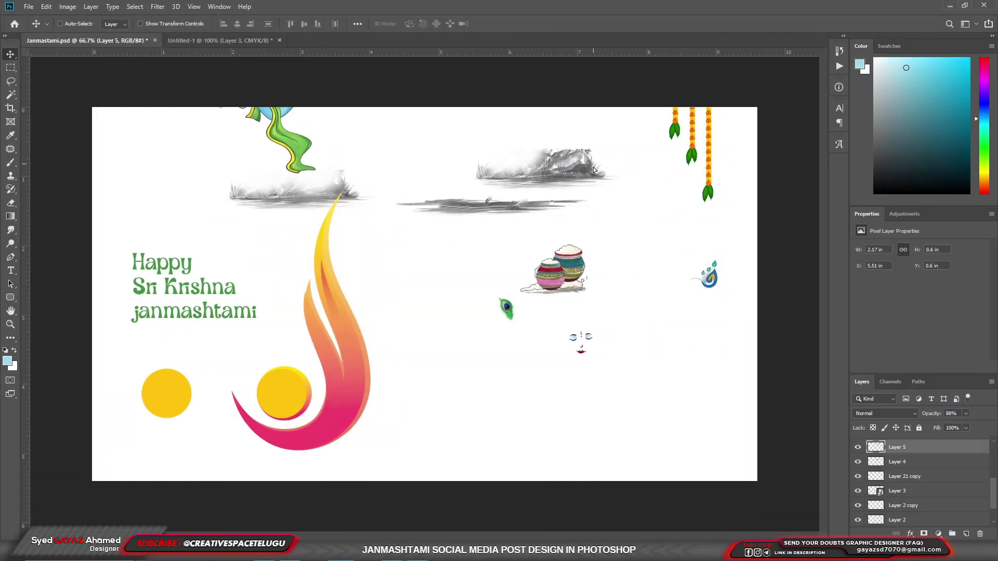
pyautogui.moveTo(593, 170); pyautogui.dragTo(616, 169)
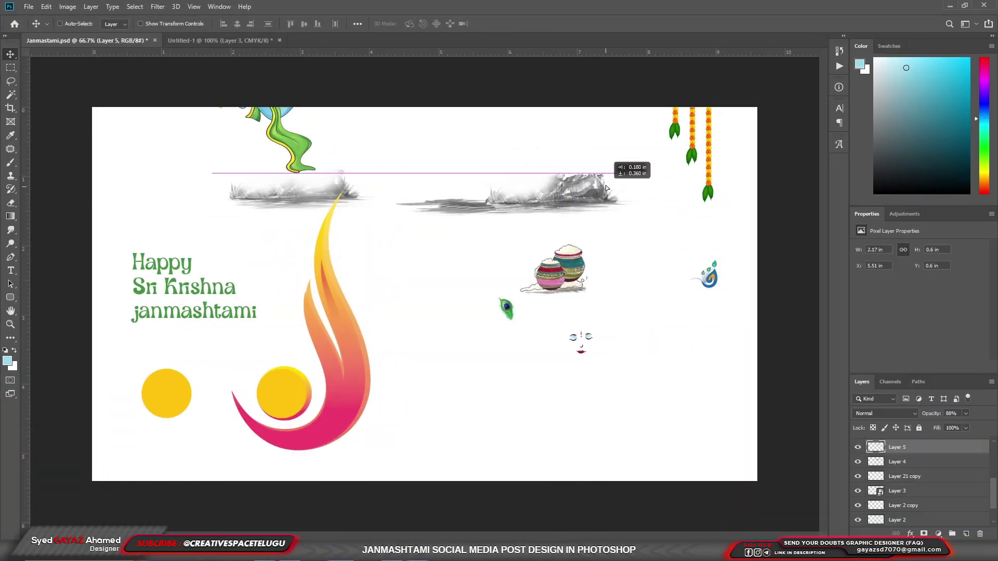
# Step: Bring the three grey landscape layers in and tuck the rocky hill behind the figure
pyautogui.keyDown('ctrl'); pyautogui.keyDown('shift'); pyautogui.click(498, 208); pyautogui.keyUp('shift'); pyautogui.keyUp('ctrl')
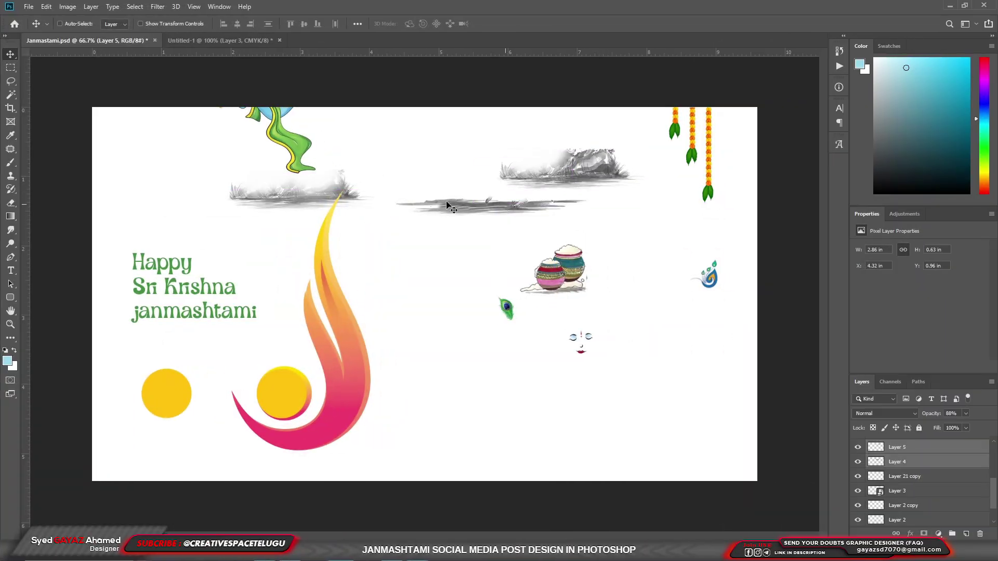
pyautogui.keyDown('ctrl'); pyautogui.keyDown('shift'); pyautogui.click(296, 195); pyautogui.keyUp('shift'); pyautogui.keyUp('ctrl')
pyautogui.moveTo(402, 164); pyautogui.dragTo(347, 184)
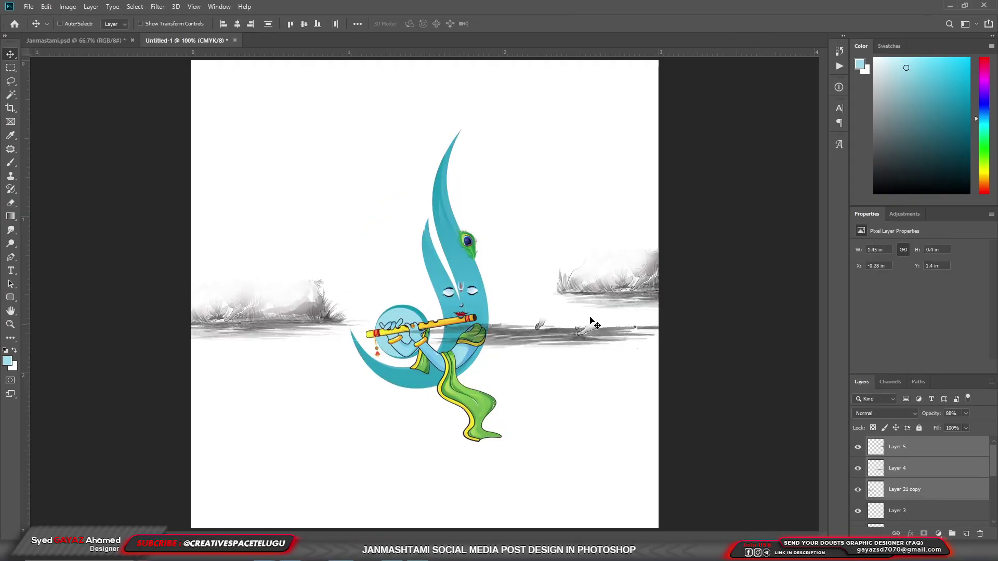
pyautogui.moveTo(609, 292); pyautogui.dragTo(511, 375)
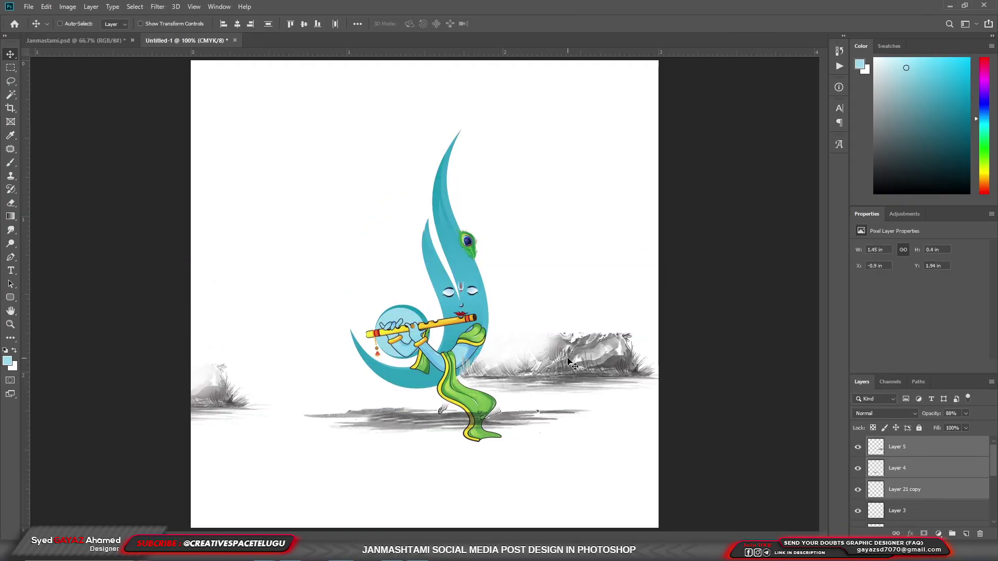
pyautogui.moveTo(569, 362); pyautogui.dragTo(462, 370)
pyautogui.hotkey('ctrl', 'shift', '[')
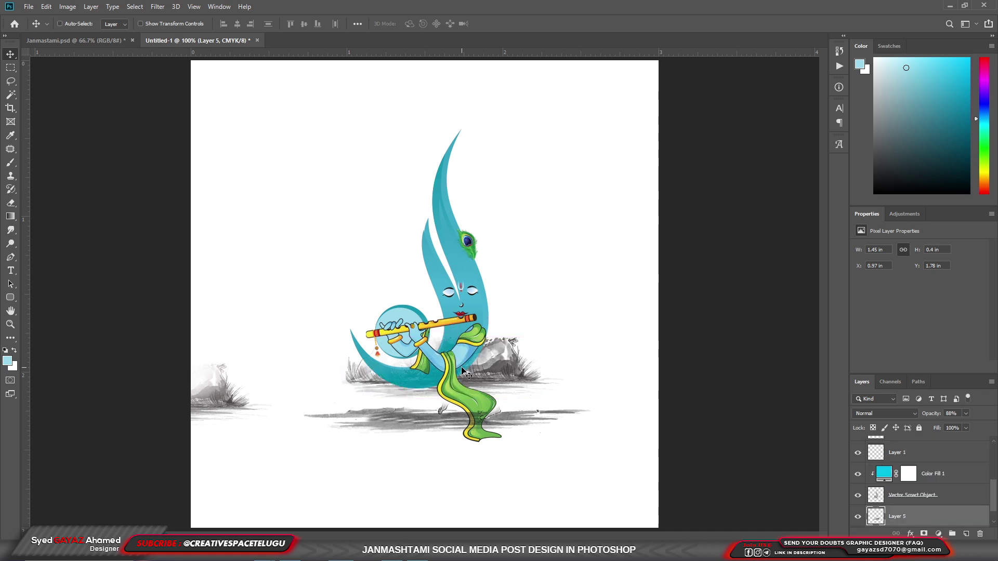
pyautogui.moveTo(511, 381); pyautogui.dragTo(482, 382)
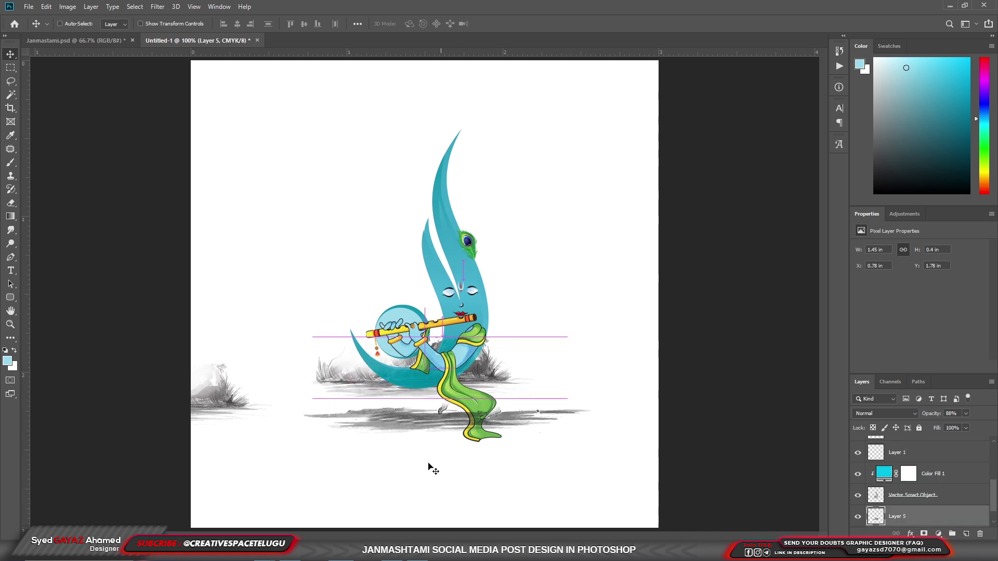
# Step: Place the ground smudge and grass strip at the figure's base, sent behind it
pyautogui.keyDown('ctrl'); pyautogui.click(440, 426); pyautogui.keyUp('ctrl')
pyautogui.moveTo(440, 426); pyautogui.dragTo(399, 393)
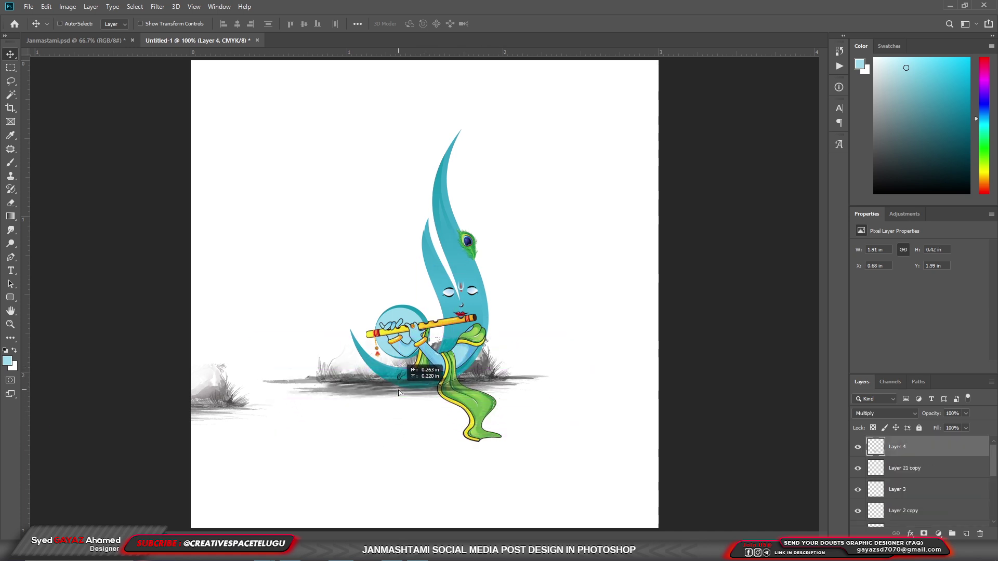
pyautogui.hotkey('ctrl', 'shift', '[')
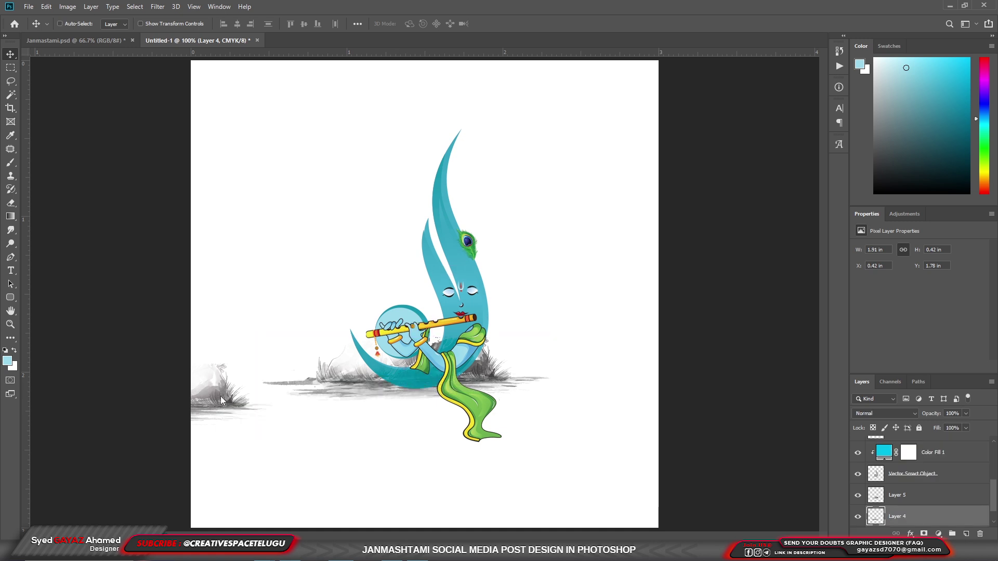
pyautogui.moveTo(399, 393); pyautogui.dragTo(421, 372)
pyautogui.hotkey('ctrl', 'shift', '[')
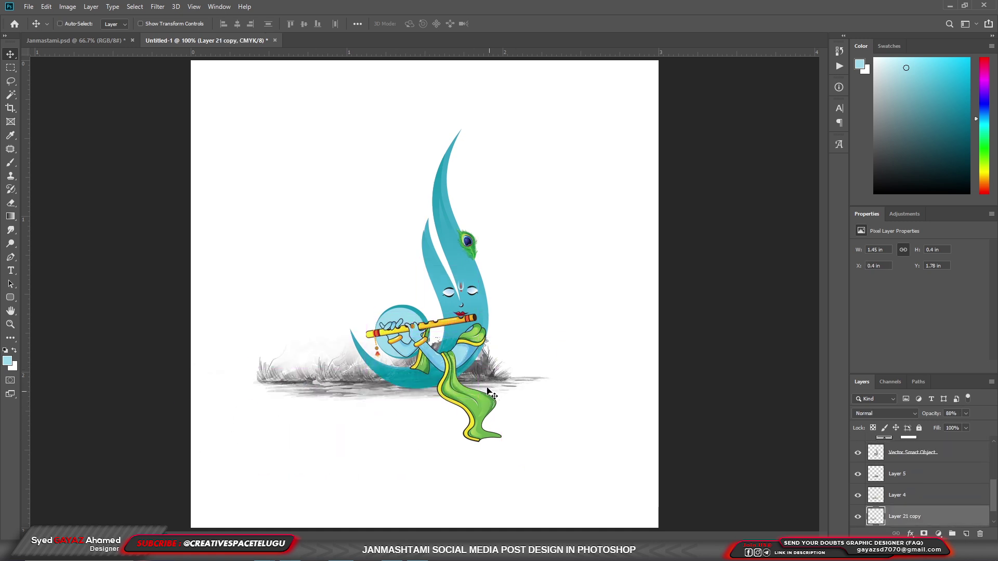
# Step: Fine-tune the hill, ground smudge and grass positions and their stacking order
pyautogui.moveTo(502, 380); pyautogui.dragTo(322, 391)
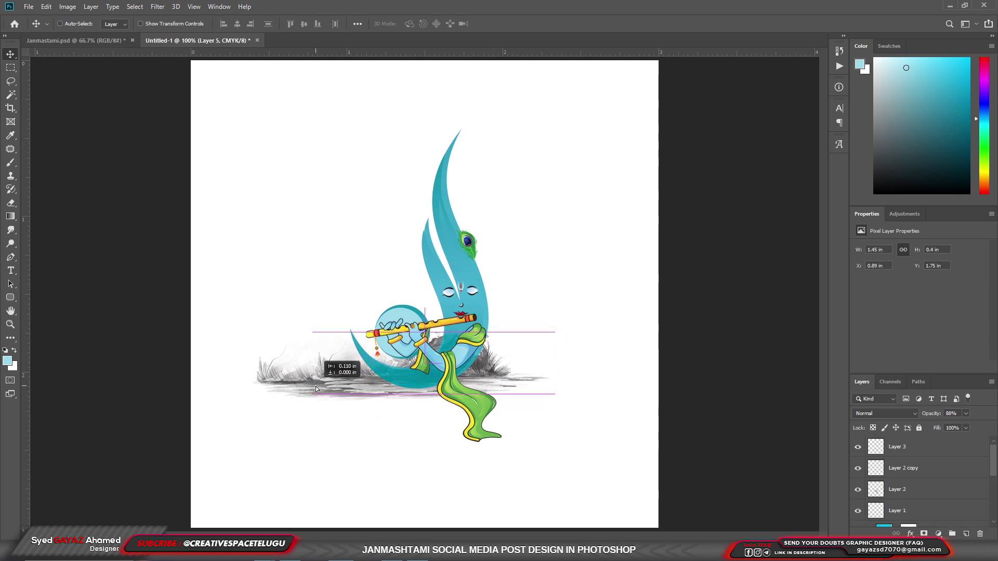
pyautogui.rightClick(306, 383)
pyautogui.click(322, 386)
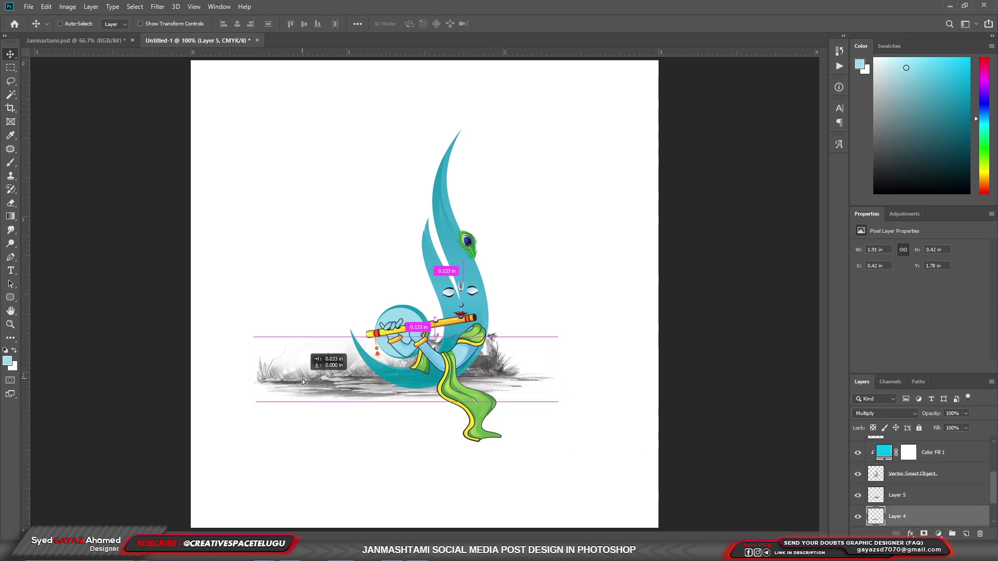
pyautogui.moveTo(312, 386)
pyautogui.mouseDown()
pyautogui.moveTo(312, 406)
pyautogui.moveTo(281, 373)
pyautogui.mouseUp()
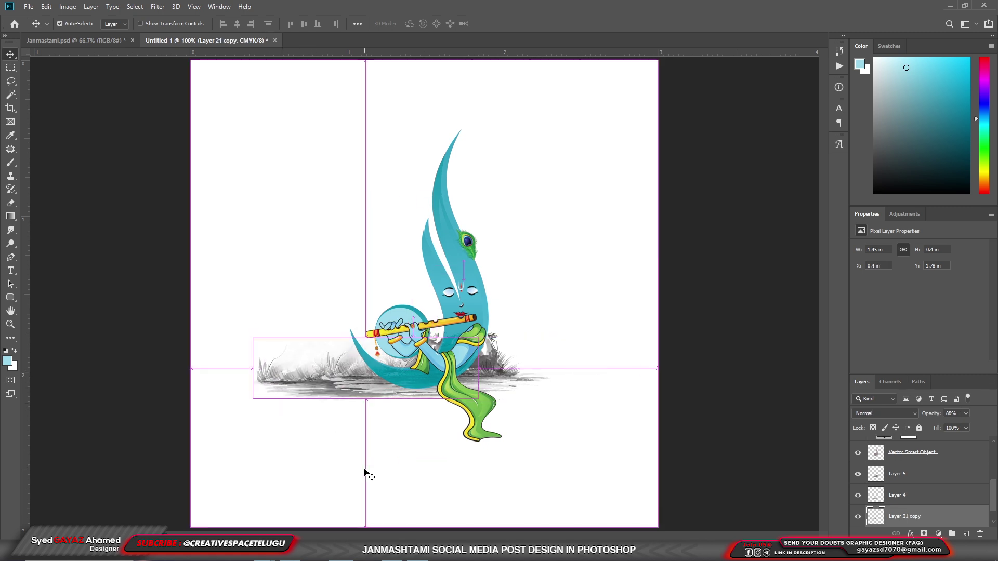
pyautogui.hotkey('ctrl', ']')
pyautogui.hotkey('ctrl', ']')
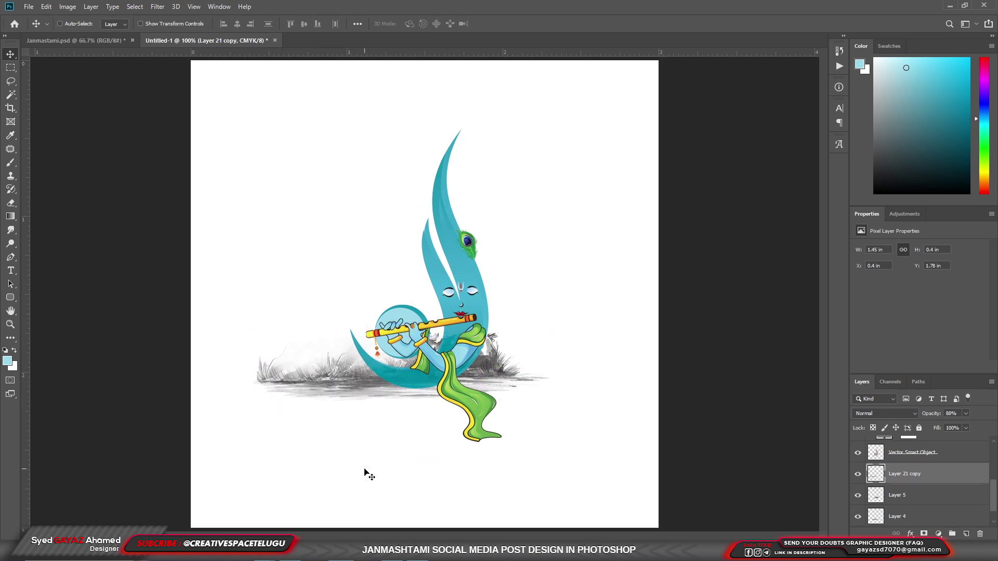
pyautogui.moveTo(337, 412); pyautogui.dragTo(341, 408)
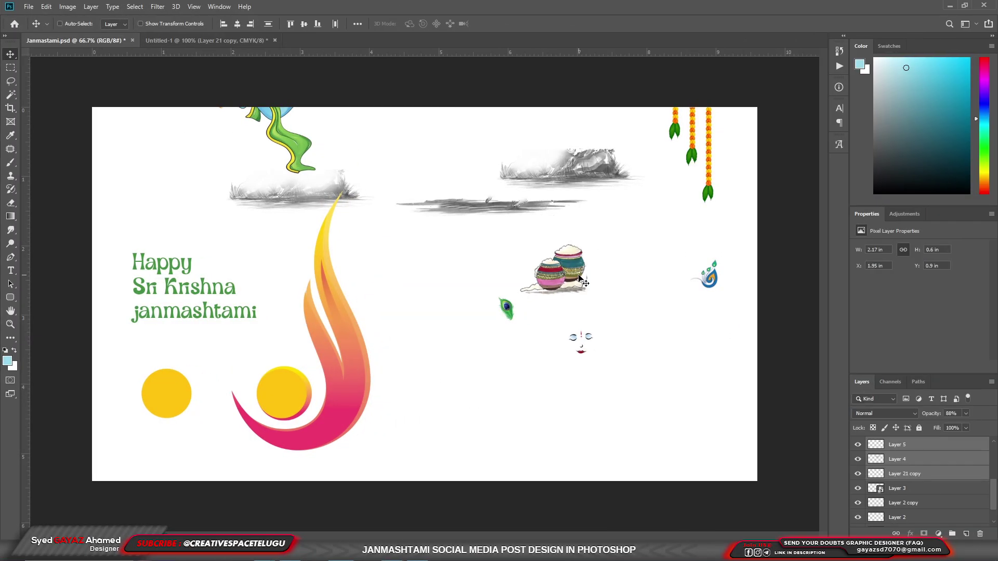
# Step: Bring the decorated pots into the Krishna document and shrink them onto the ground
pyautogui.rightClick(581, 280)
pyautogui.click(621, 272)
pyautogui.moveTo(613, 278); pyautogui.dragTo(281, 120)
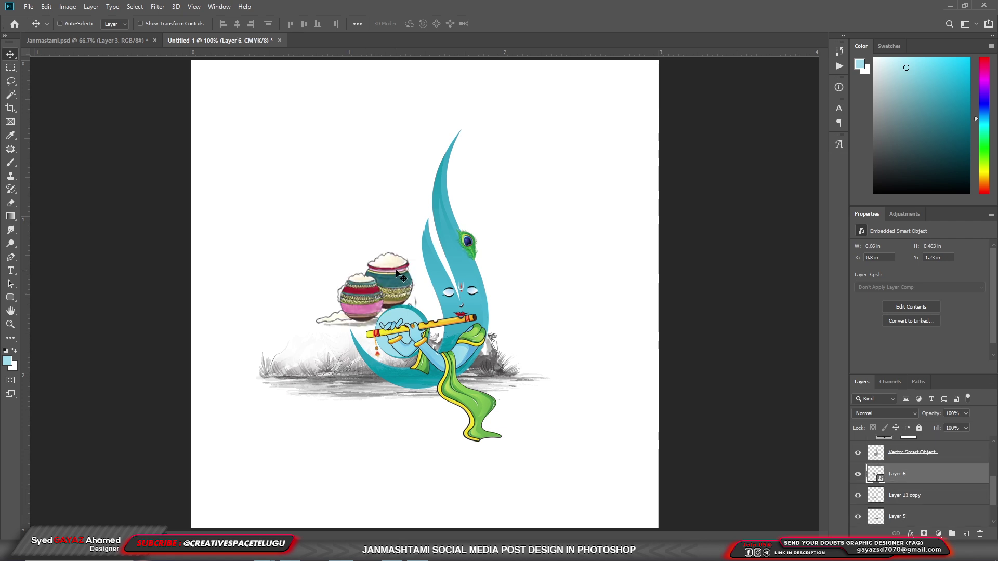
pyautogui.moveTo(320, 270)
pyautogui.mouseDown()
pyautogui.moveTo(356, 331)
pyautogui.moveTo(373, 400)
pyautogui.mouseUp()
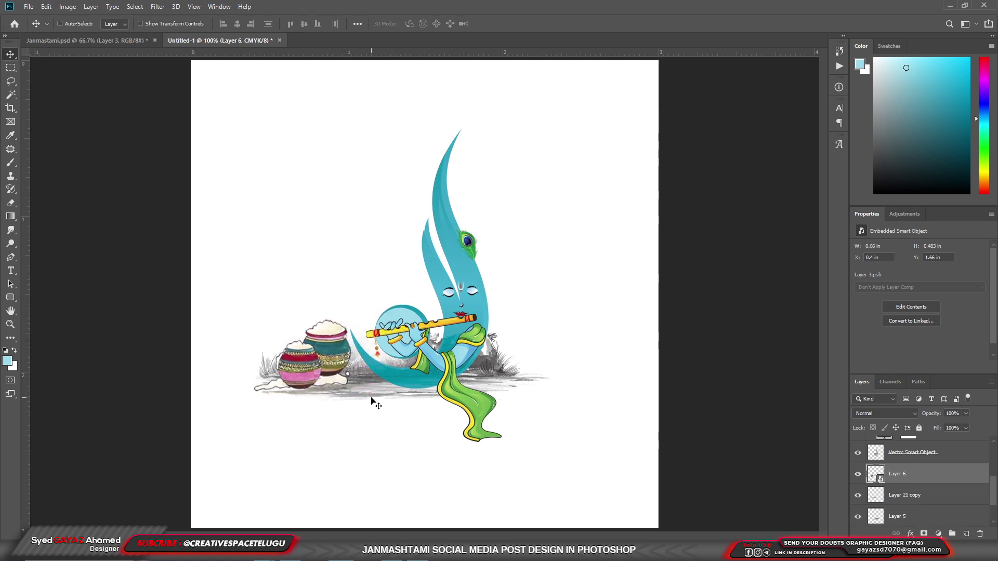
pyautogui.hotkey('ctrl', 't')
pyautogui.moveTo(256, 318); pyautogui.dragTo(263, 329)
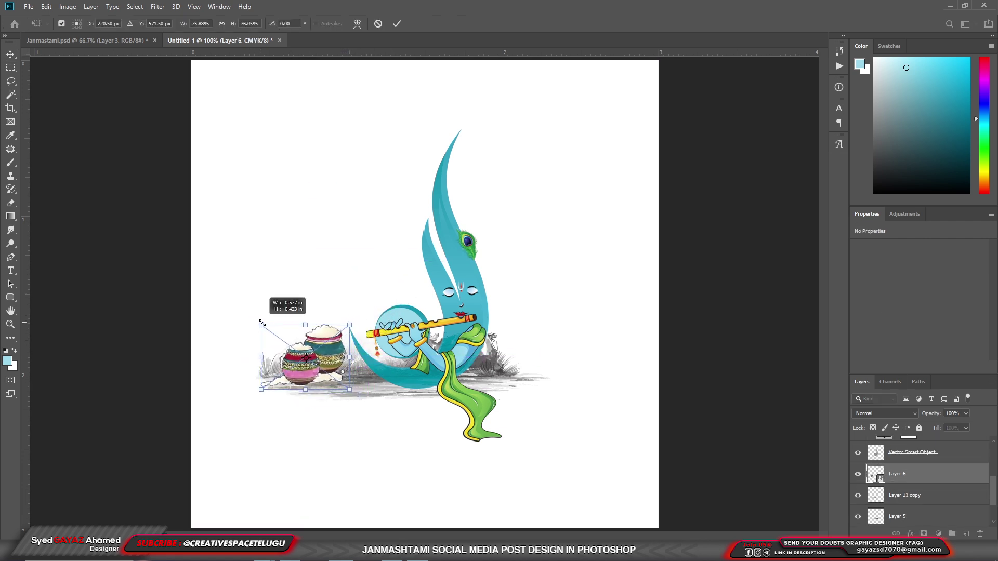
pyautogui.press('Return')
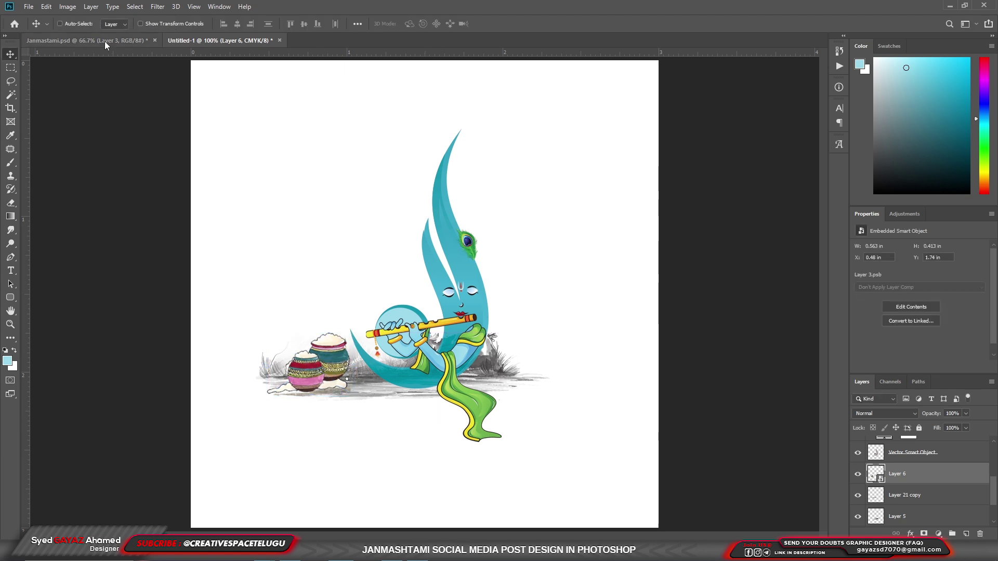
# Step: Move all the Krishna composition layers slightly up and to the right
pyautogui.click(106, 41)
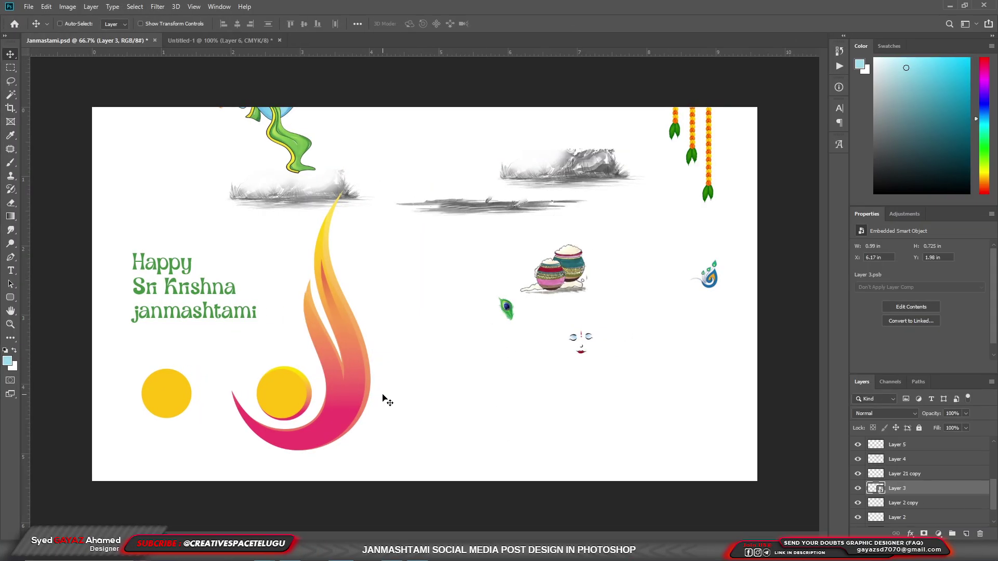
pyautogui.click(219, 41)
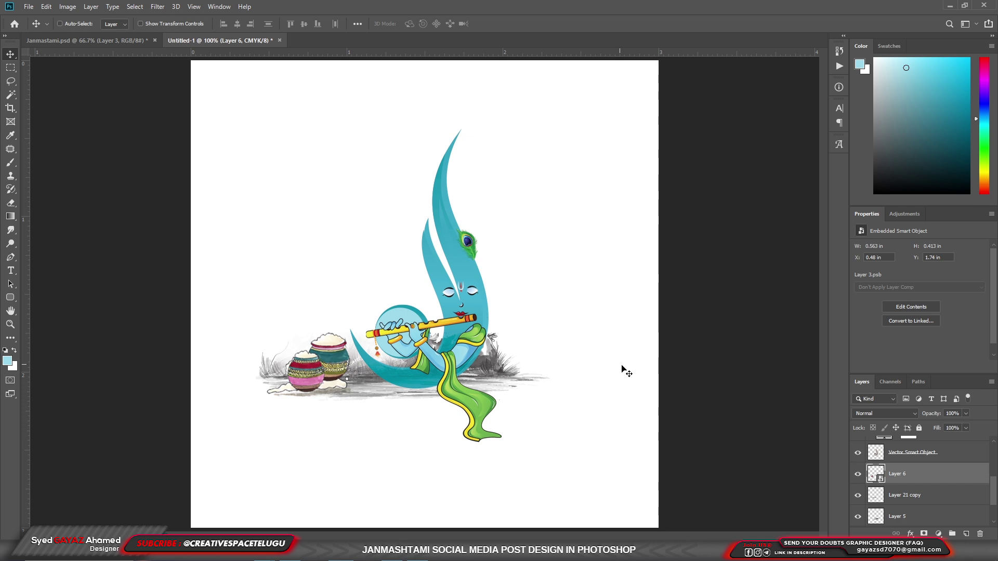
pyautogui.scroll(-2, 941, 491)
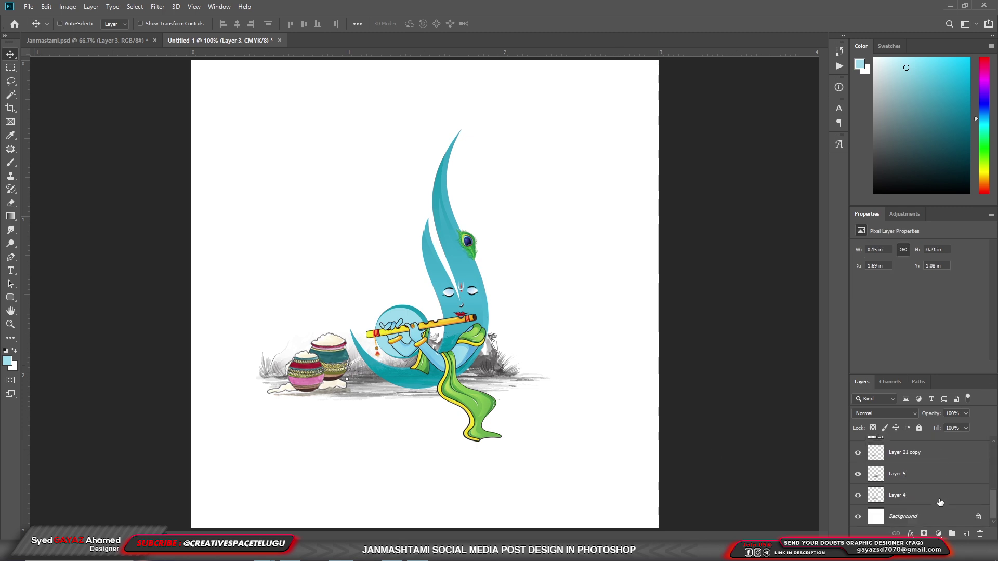
pyautogui.keyDown('shift'); pyautogui.click(940, 502); pyautogui.keyUp('shift')
pyautogui.moveTo(487, 394); pyautogui.dragTo(513, 375)
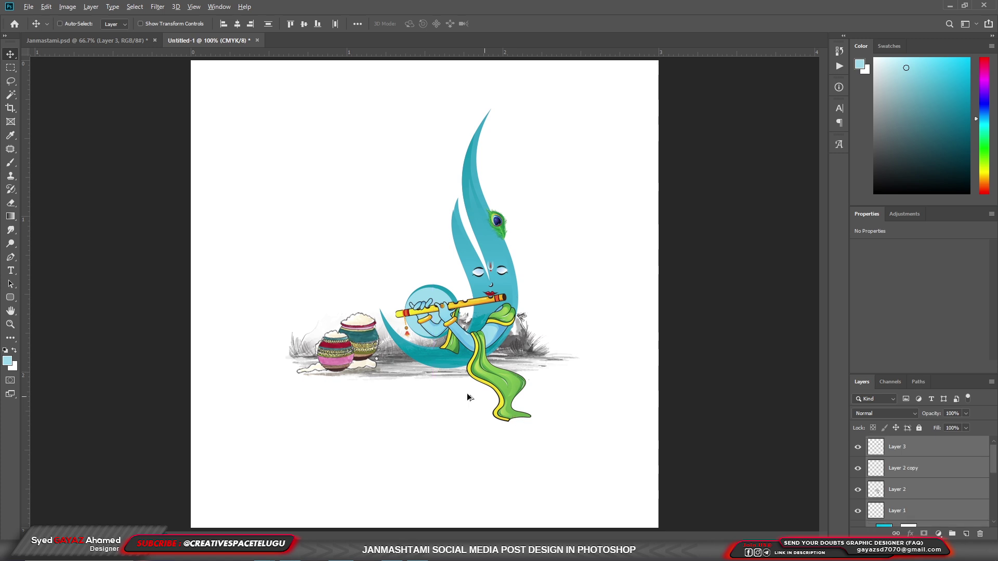
# Step: Create a new empty Layer 7 for the shadow
pyautogui.scroll(2, 463, 392)
pyautogui.rightClick(401, 316)
pyautogui.click(365, 334)
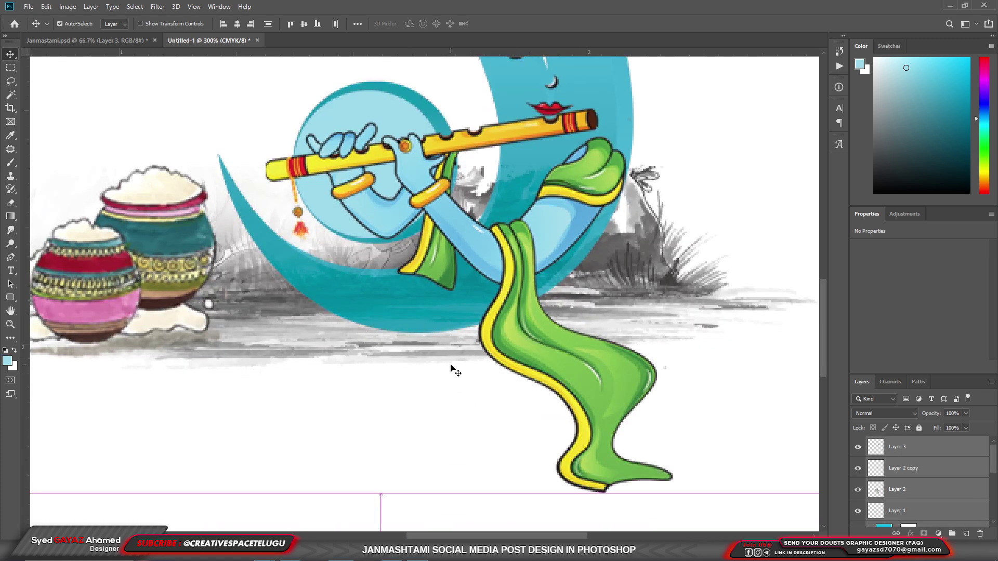
pyautogui.hotkey('ctrl', 'shift', 'n')
pyautogui.press('Return')
# Step: Paint a soft black dab below the figure with a flattened 60 px round brush
pyautogui.press('b')
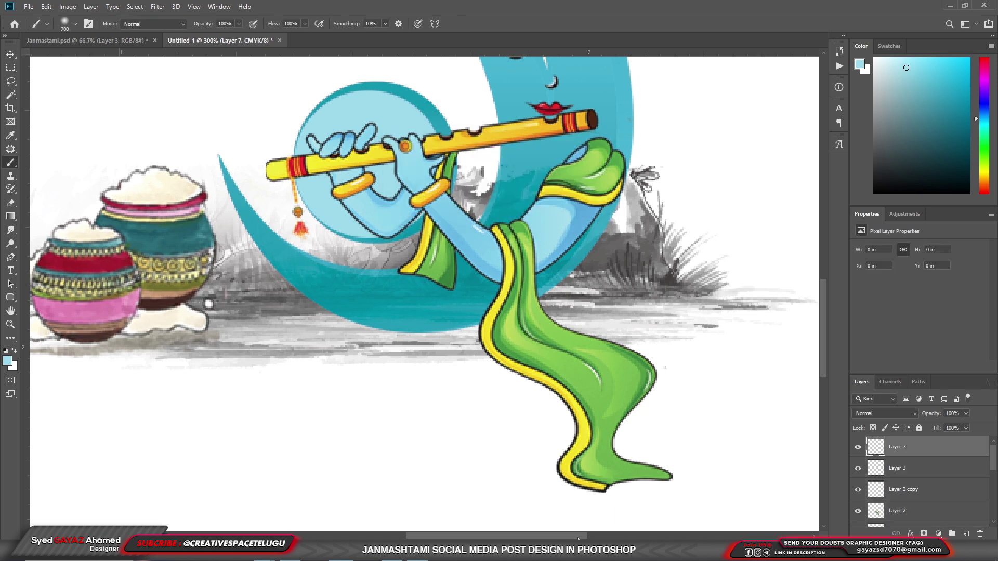
pyautogui.click(7, 360)
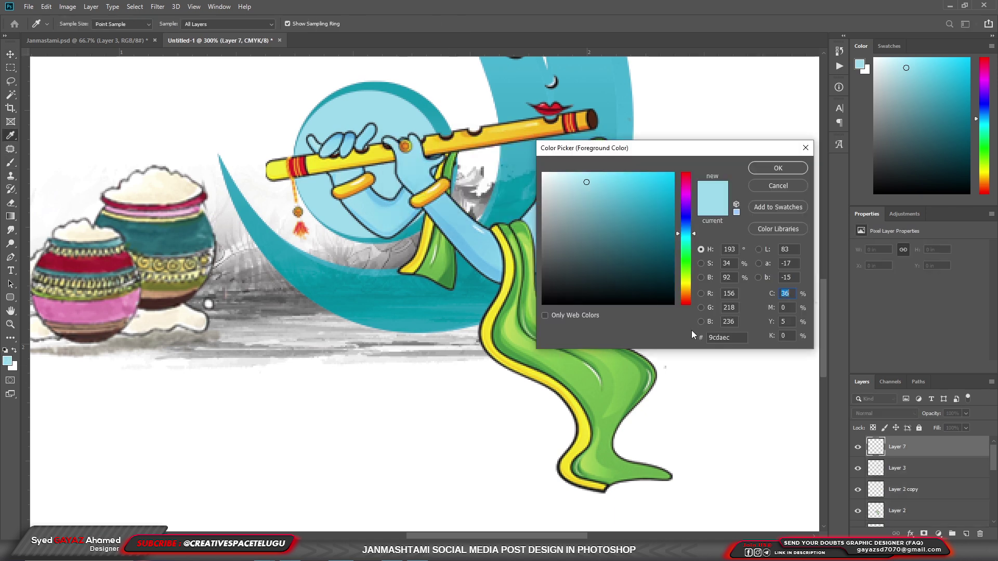
pyautogui.click(781, 187)
pyautogui.rightClick(437, 235)
pyautogui.press('d')
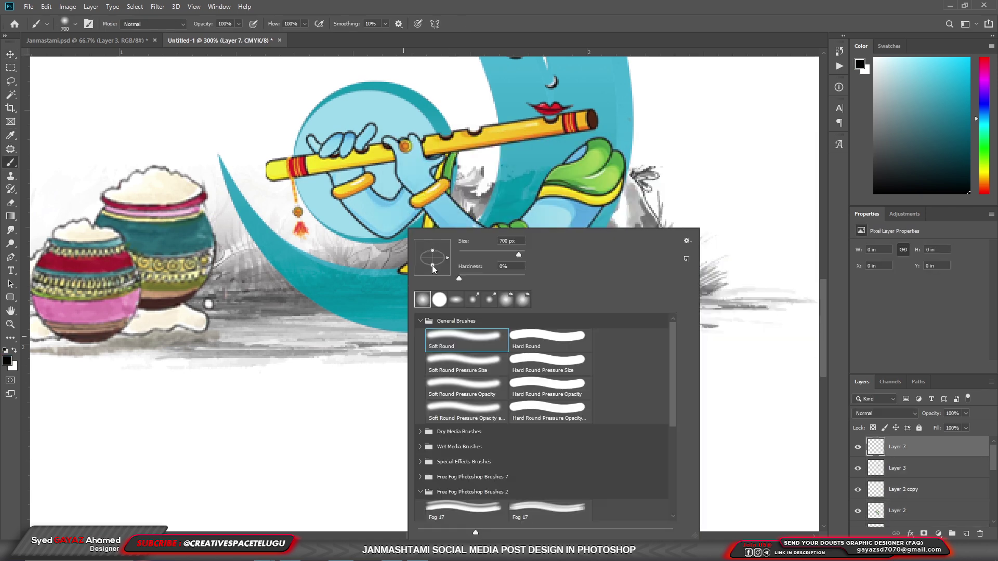
pyautogui.moveTo(432, 263); pyautogui.dragTo(432, 262)
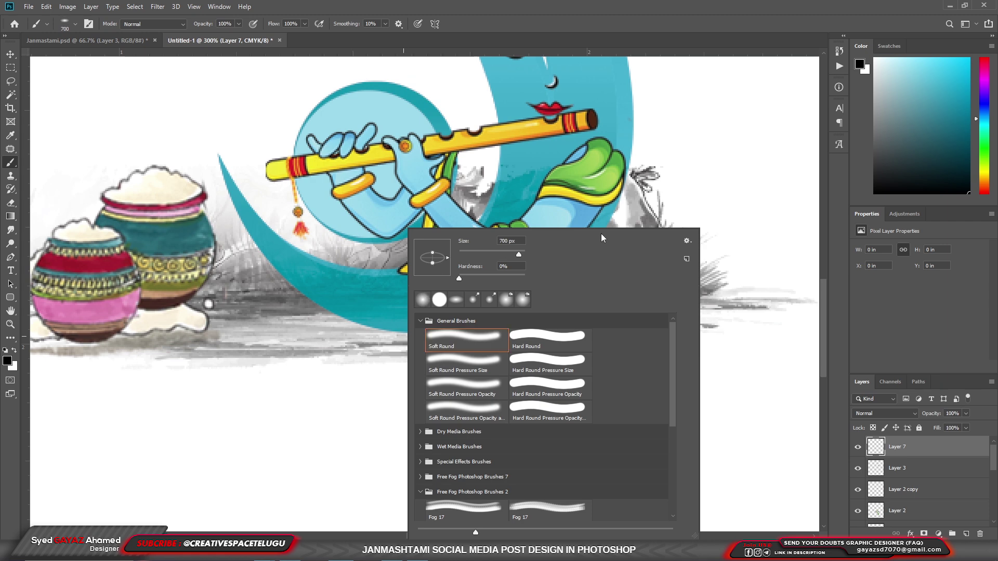
pyautogui.press('Return')
pyautogui.press('[')
pyautogui.press('[')
pyautogui.press('[')
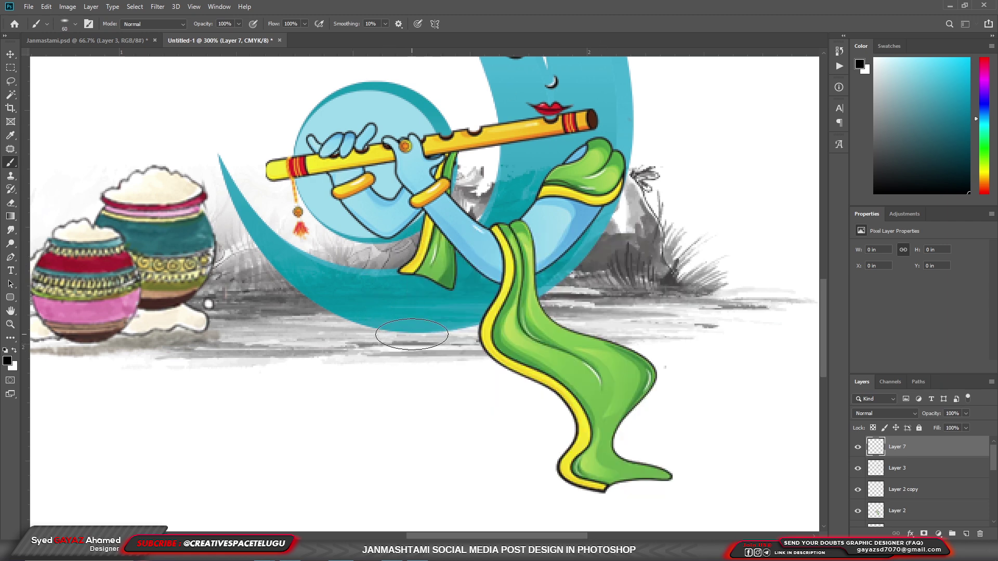
pyautogui.click(411, 335)
# Step: Stretch the shadow to about 0.7 in wide and set its opacity to 85%
pyautogui.hotkey('ctrl', 't')
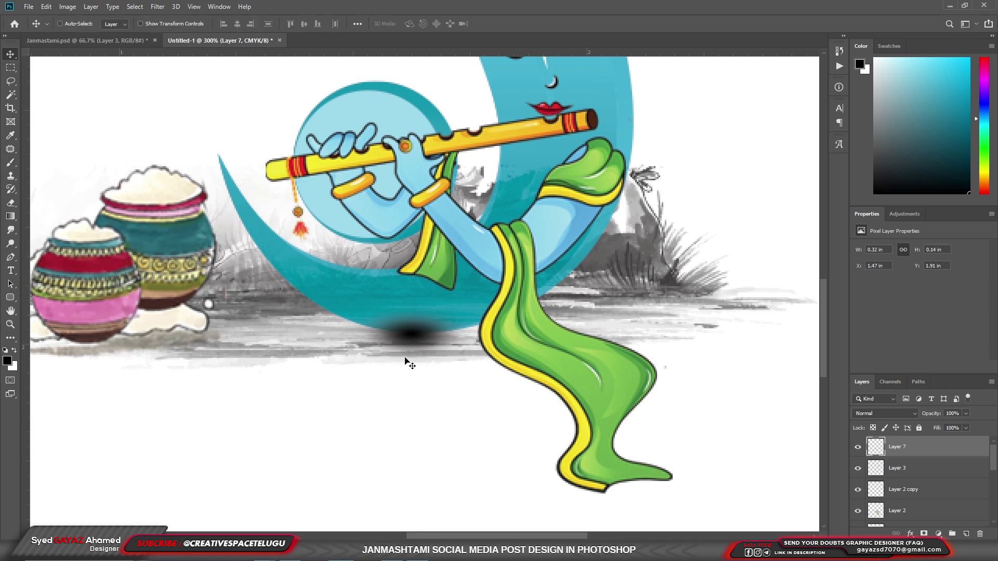
pyautogui.moveTo(488, 335); pyautogui.dragTo(582, 333)
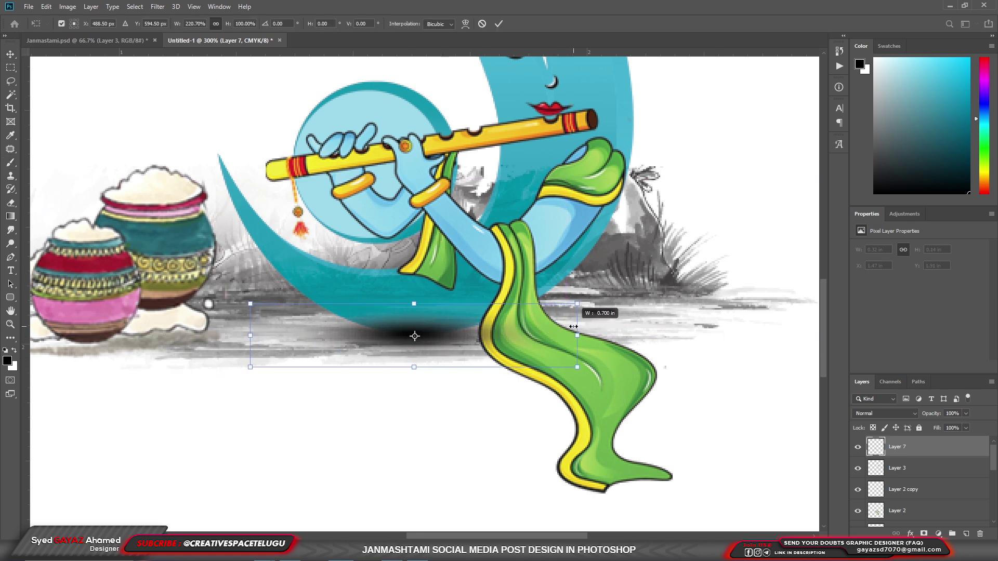
pyautogui.press('Return')
pyautogui.click(966, 414)
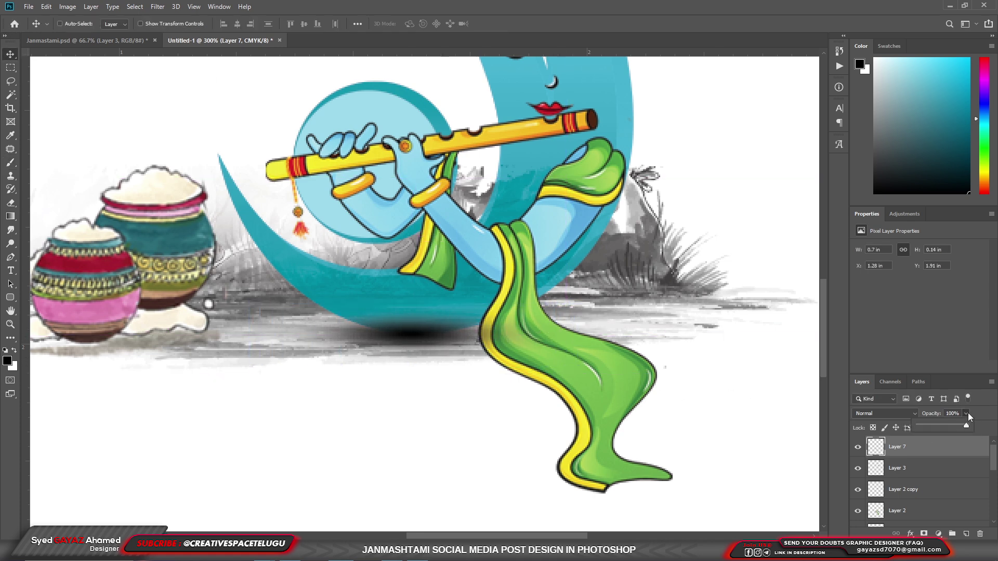
pyautogui.moveTo(968, 427); pyautogui.dragTo(959, 429)
pyautogui.hotkey('ctrl', '0')
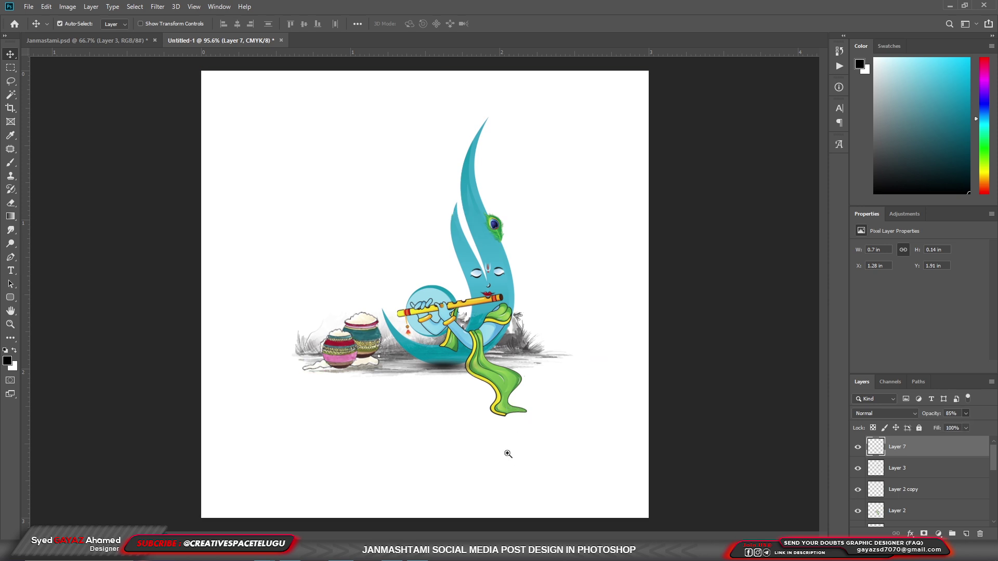
# Step: Select the lower part of the green scarf on Layer 2 with a rectangular marquee
pyautogui.hotkey('ctrl', '1')
pyautogui.rightClick(499, 377)
pyautogui.click(511, 386)
pyautogui.scroll(1, 519, 418)
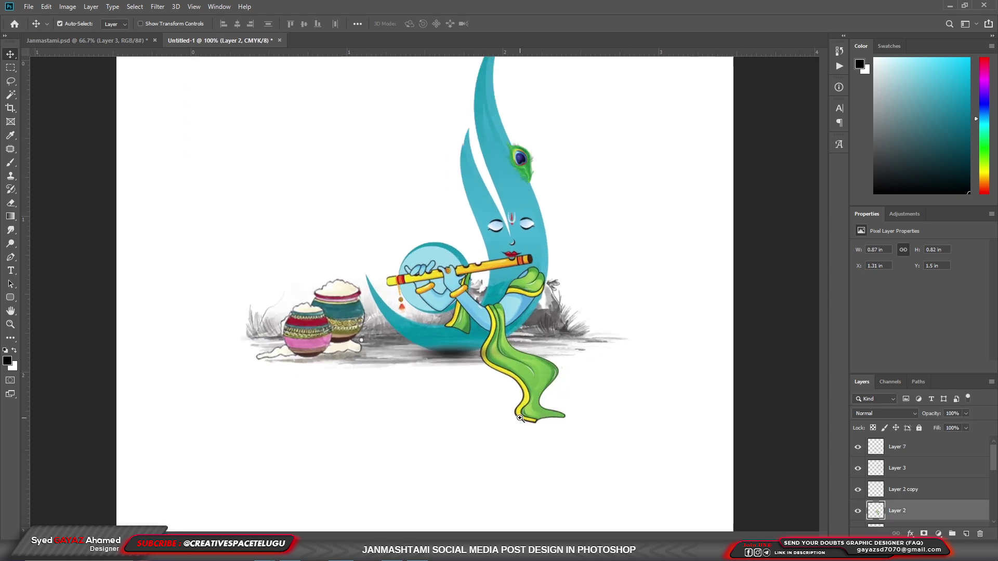
pyautogui.scroll(1, 519, 419)
pyautogui.press('m')
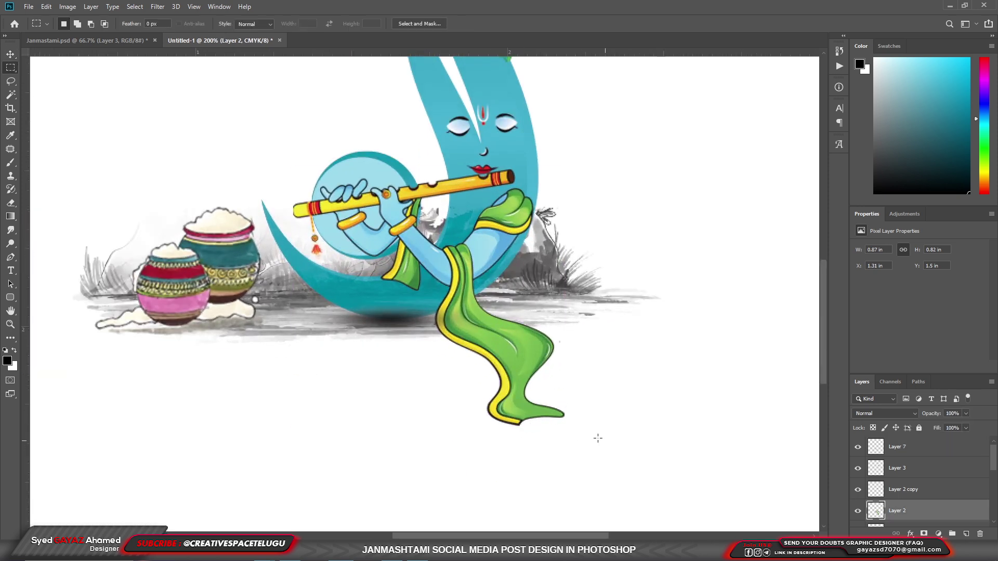
pyautogui.moveTo(605, 441); pyautogui.dragTo(382, 352)
# Step: Copy the lower scarf to its own layer, fill it black, and skew it into a flattened shadow
pyautogui.hotkey('ctrl', 'j')
pyautogui.hotkey('alt', 'shift', 'BackSpace')
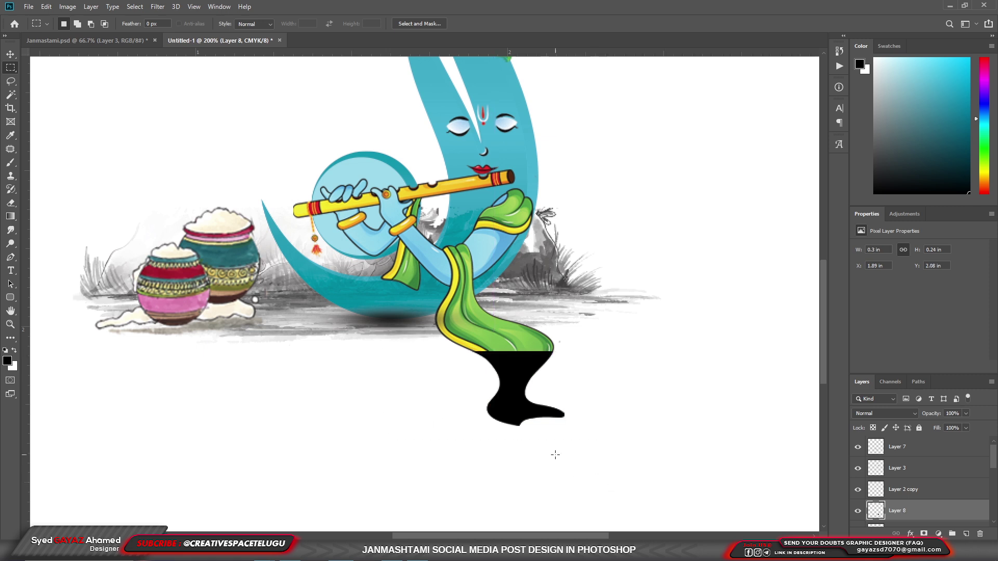
pyautogui.hotkey('ctrl', 't')
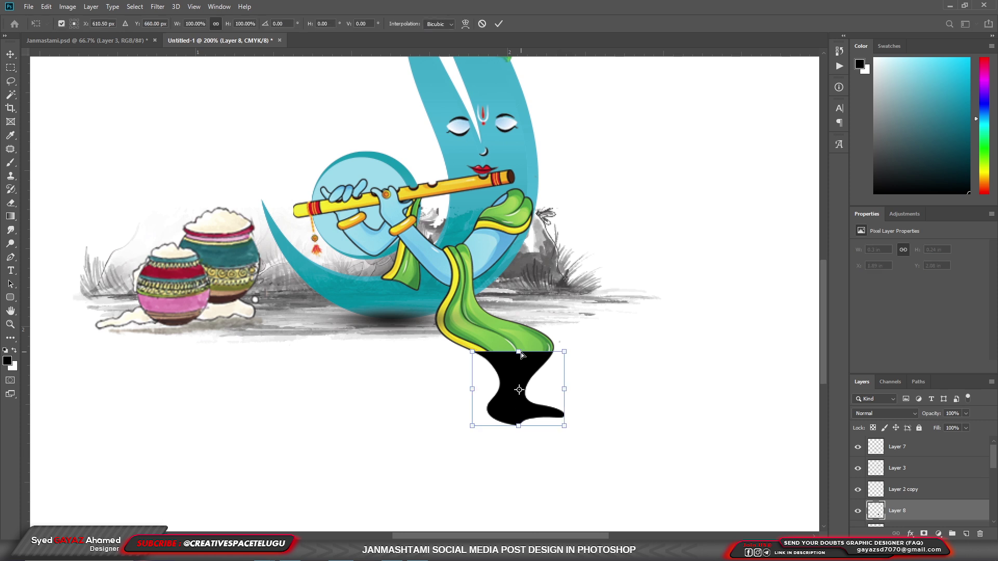
pyautogui.moveTo(520, 352); pyautogui.dragTo(488, 352)
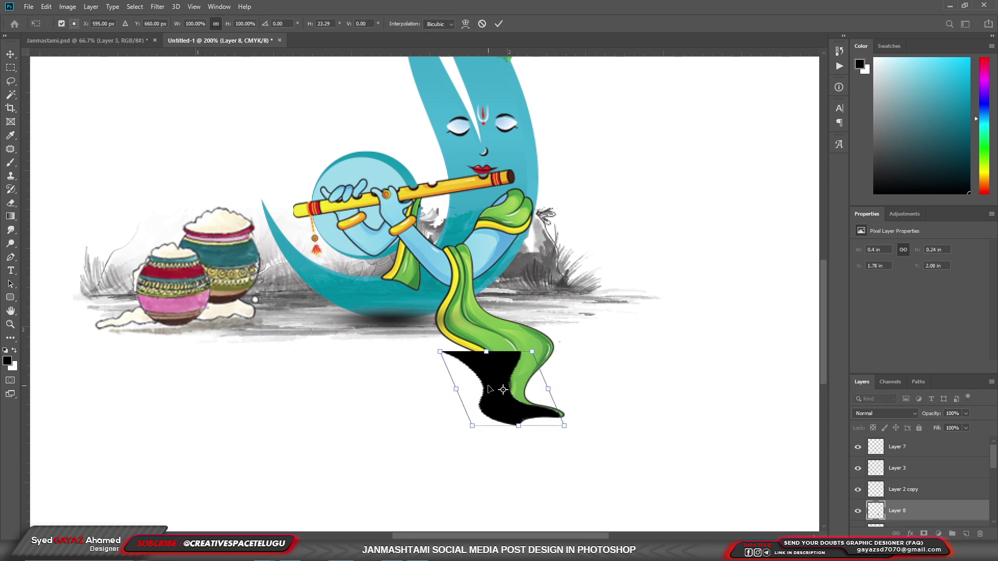
pyautogui.rightClick(500, 380)
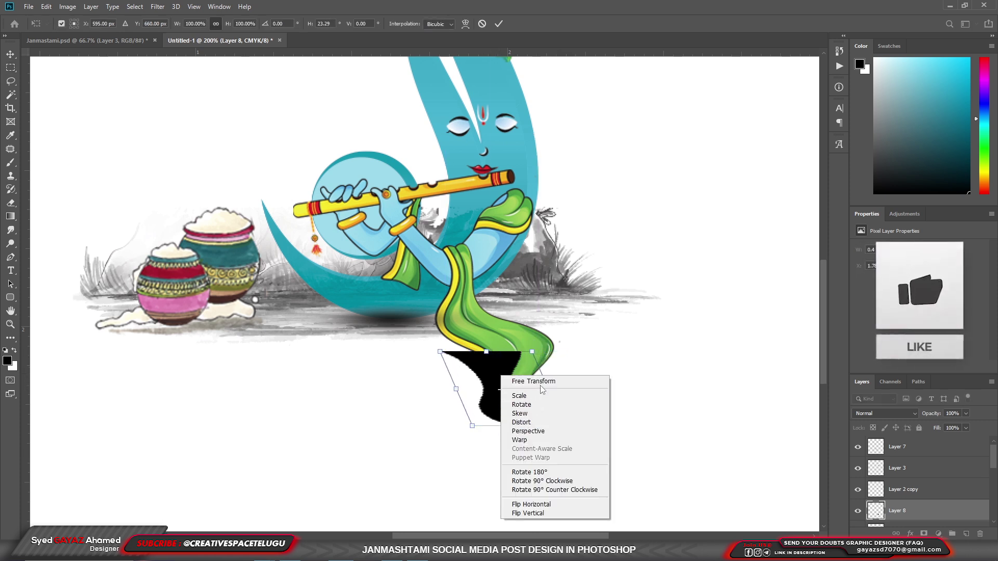
pyautogui.click(531, 434)
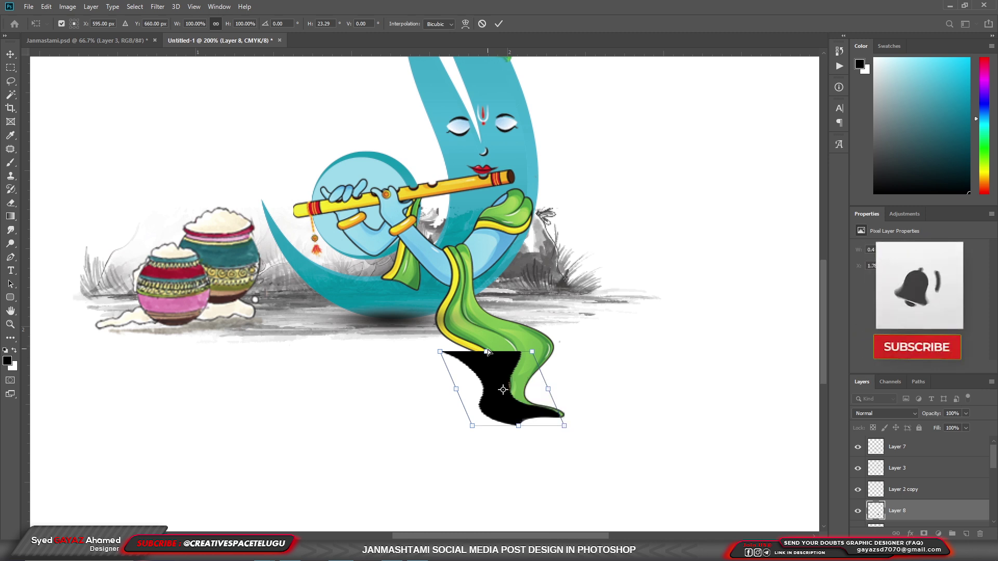
pyautogui.moveTo(488, 351); pyautogui.dragTo(494, 374)
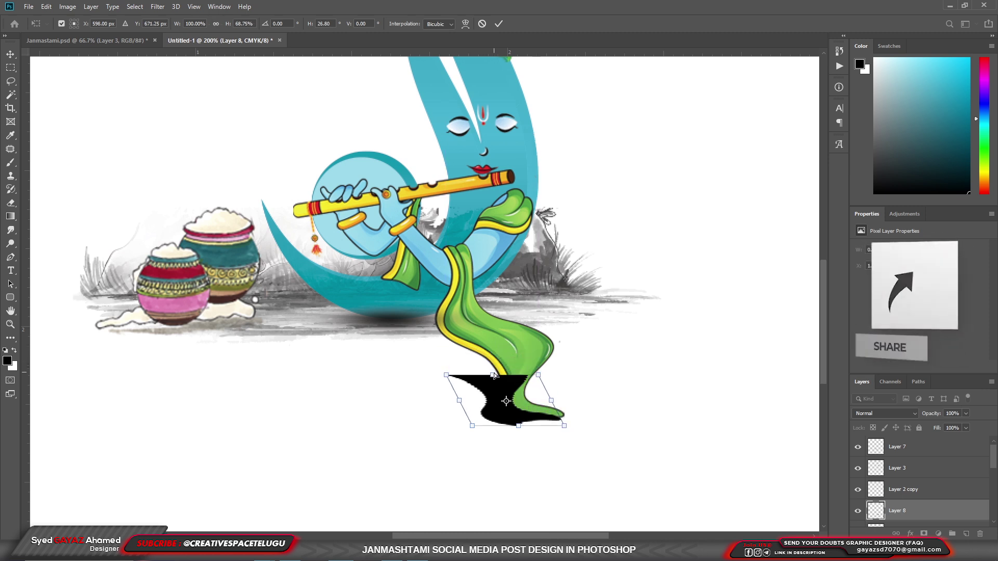
pyautogui.press('Return')
# Step: Send the black shadow behind the green scarf and nudge it into place
pyautogui.press('m')
pyautogui.hotkey('ctrl', '[')
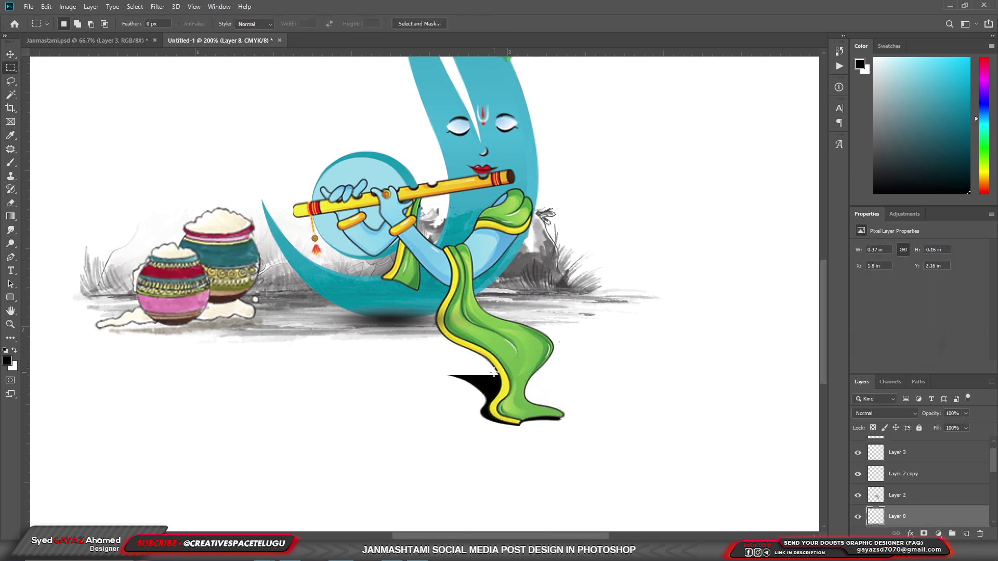
pyautogui.press('v')
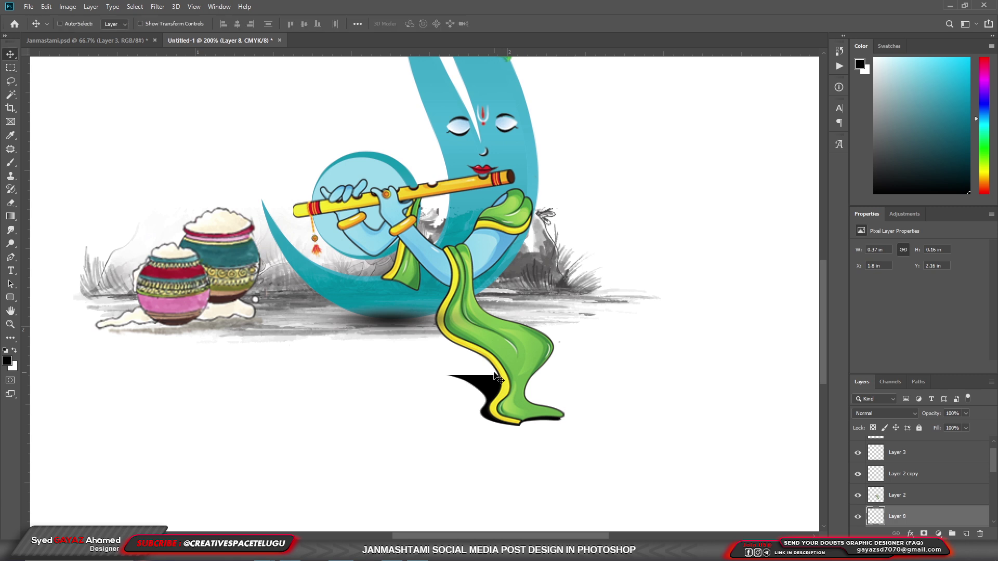
pyautogui.moveTo(494, 372); pyautogui.dragTo(496, 371)
# Step: Gaussian-blur the shadow at 5.4 px radius and set its opacity to 30%
pyautogui.click(158, 7)
pyautogui.moveTo(203, 124)
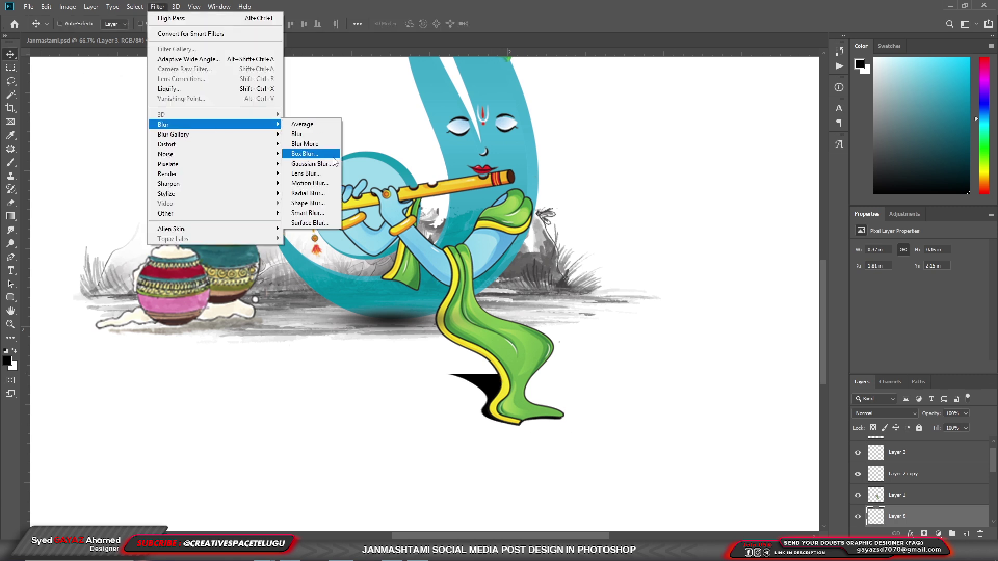
pyautogui.click(311, 163)
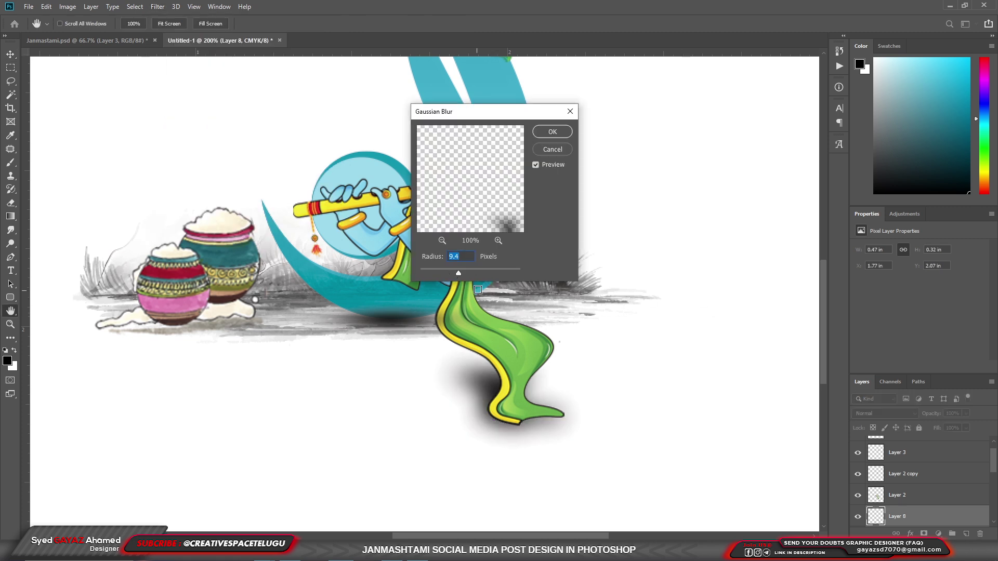
pyautogui.moveTo(458, 274); pyautogui.dragTo(448, 273)
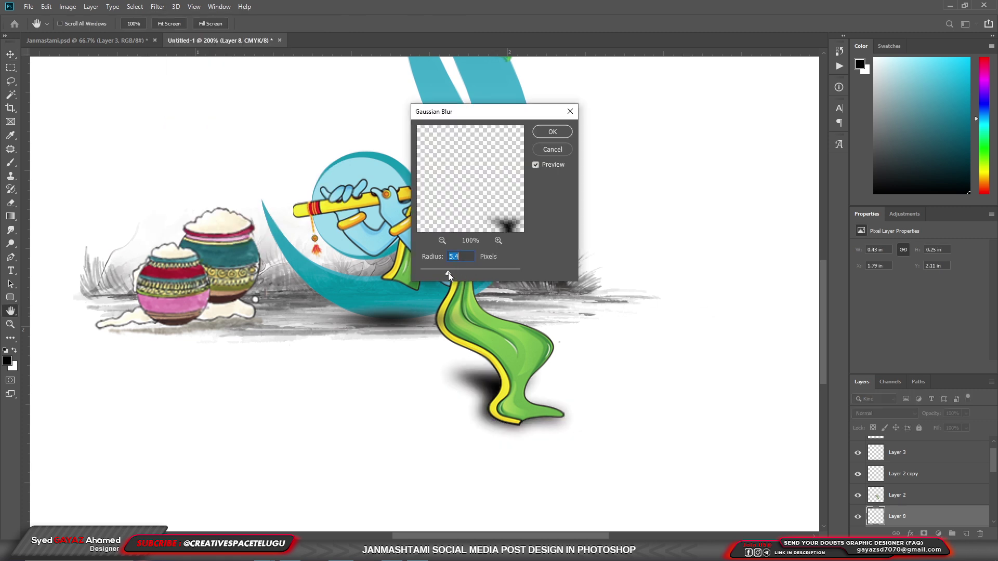
pyautogui.click(552, 132)
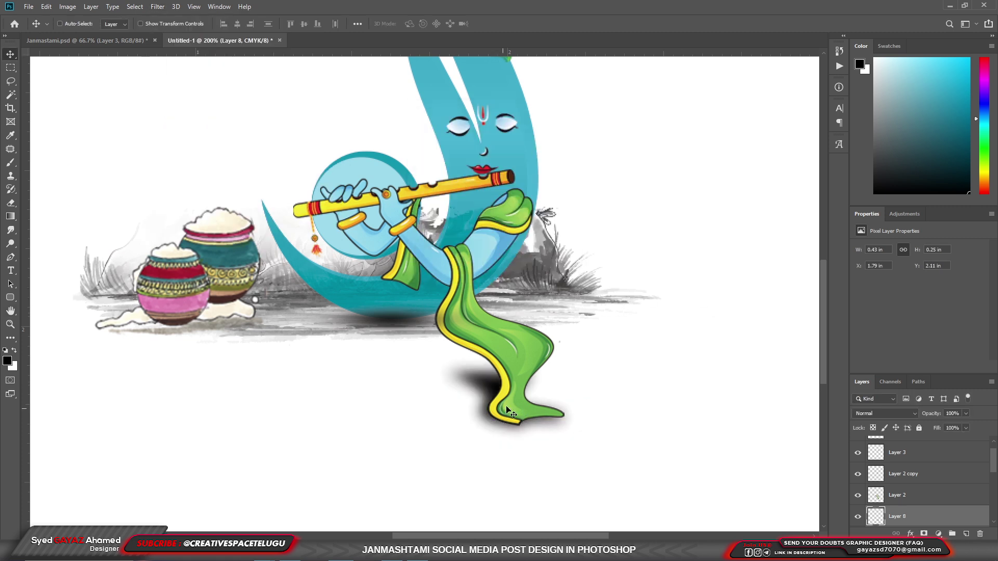
pyautogui.press('3')
pyautogui.scroll(-3, 653, 381)
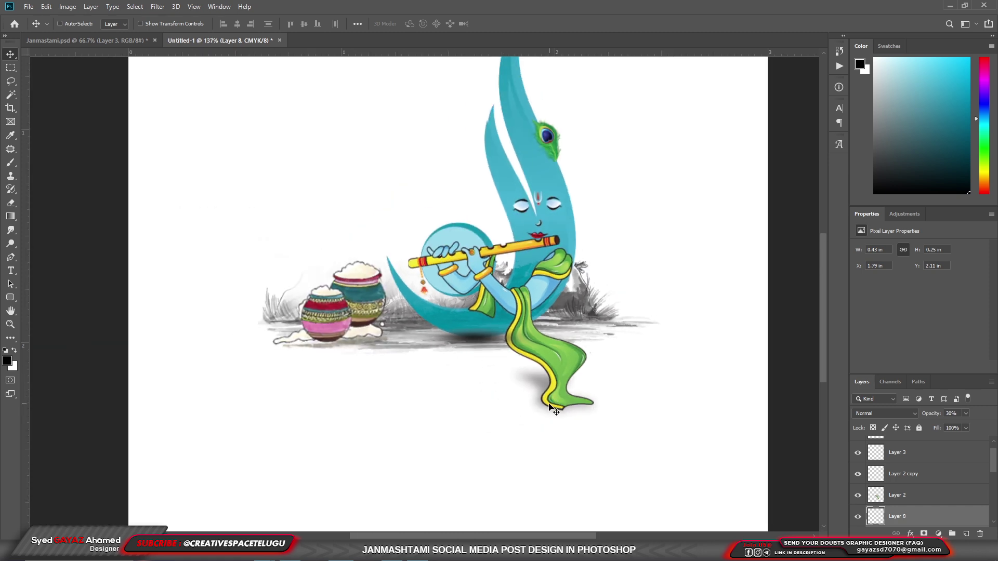
pyautogui.scroll(-2, 584, 412)
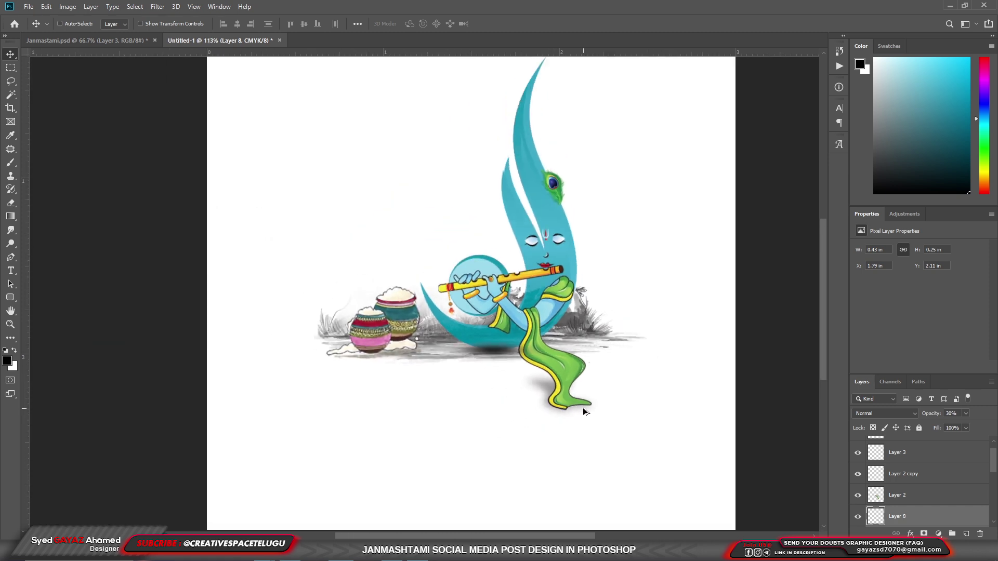
pyautogui.scroll(-1, 447, 227)
# Step: Marquee a square inset from the canvas edges and fill it black on new Layer 9
pyautogui.click(10, 68)
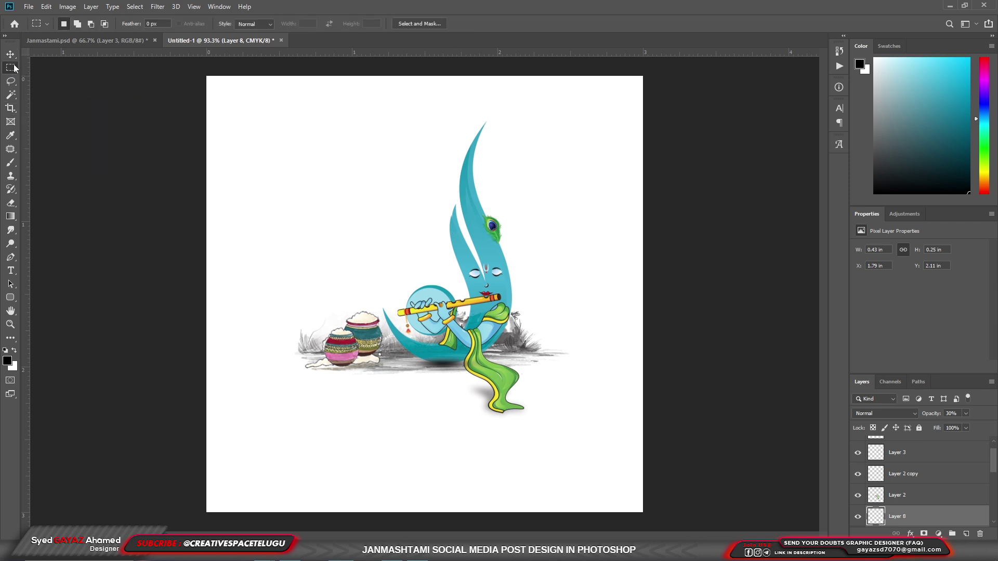
pyautogui.rightClick(10, 67)
pyautogui.click(68, 67)
pyautogui.moveTo(218, 87); pyautogui.dragTo(612, 496)
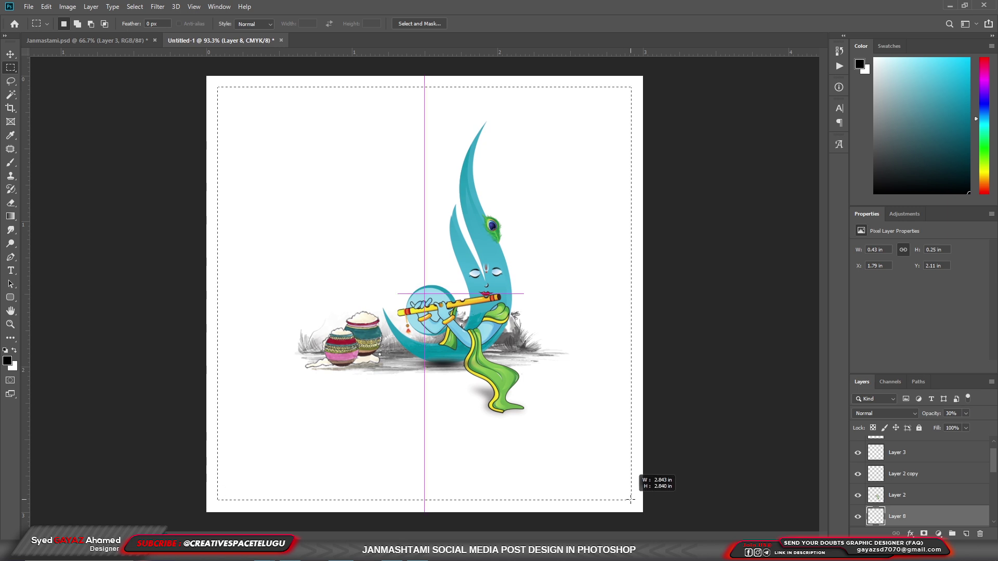
pyautogui.moveTo(612, 496); pyautogui.dragTo(631, 499)
pyautogui.hotkey('ctrl', 'shift', 'n')
pyautogui.press('Return')
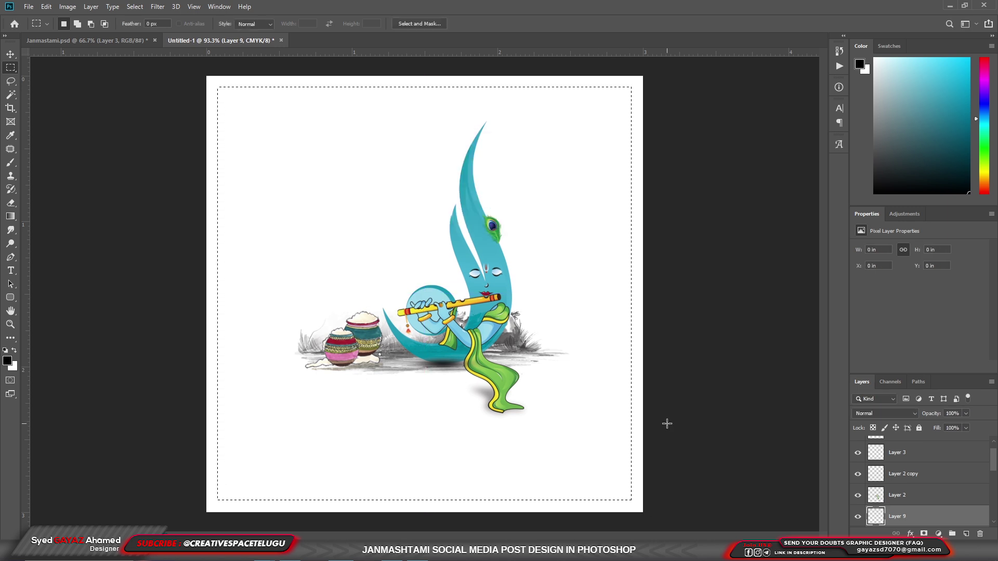
pyautogui.hotkey('alt', 'BackSpace')
pyautogui.hotkey('ctrl', 'd')
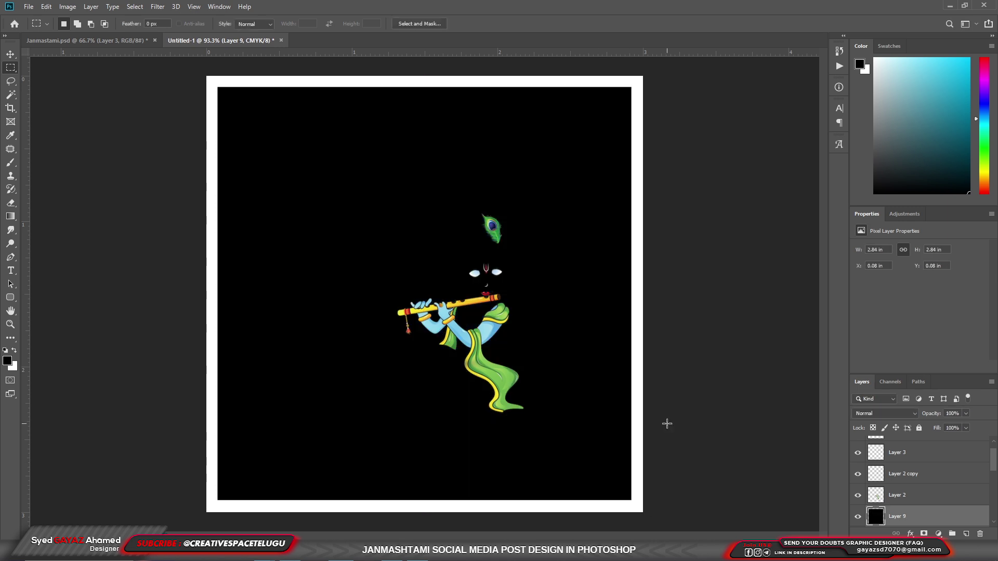
# Step: Recolour the square light blue and send it to the bottom of the layer stack
pyautogui.click(8, 362)
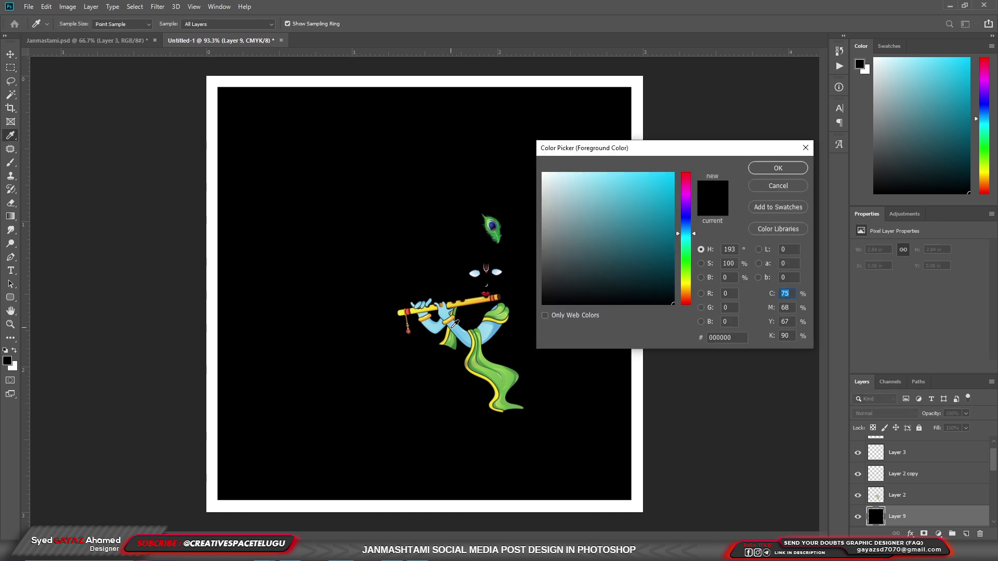
pyautogui.click(603, 185)
pyautogui.click(778, 168)
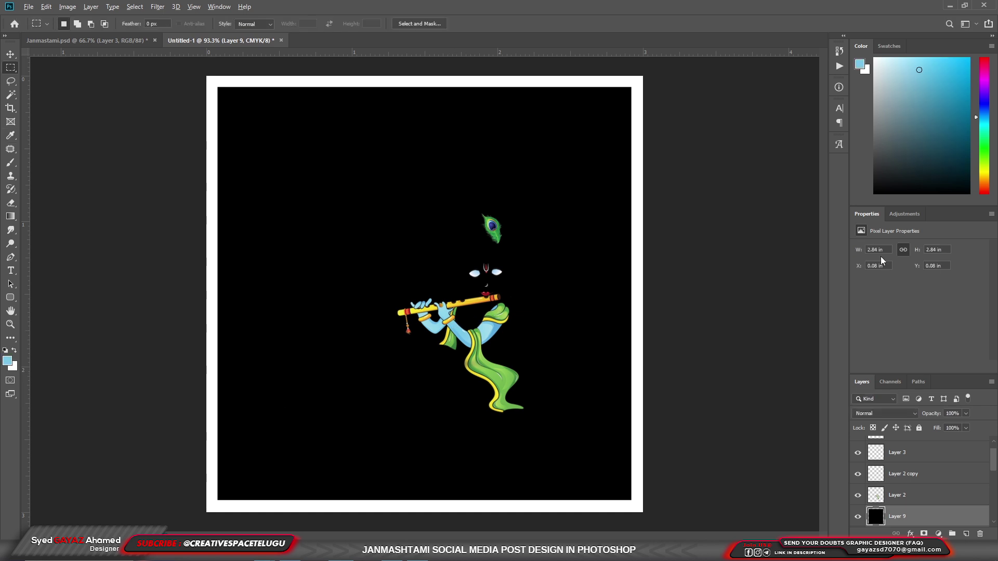
pyautogui.hotkey('alt', 'BackSpace')
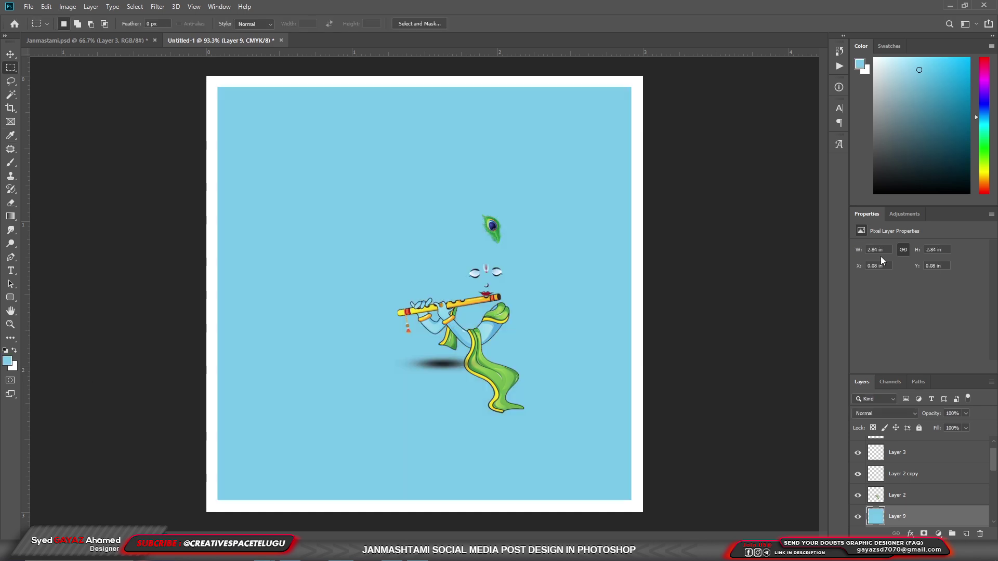
pyautogui.hotkey('ctrl', 'shift', '[')
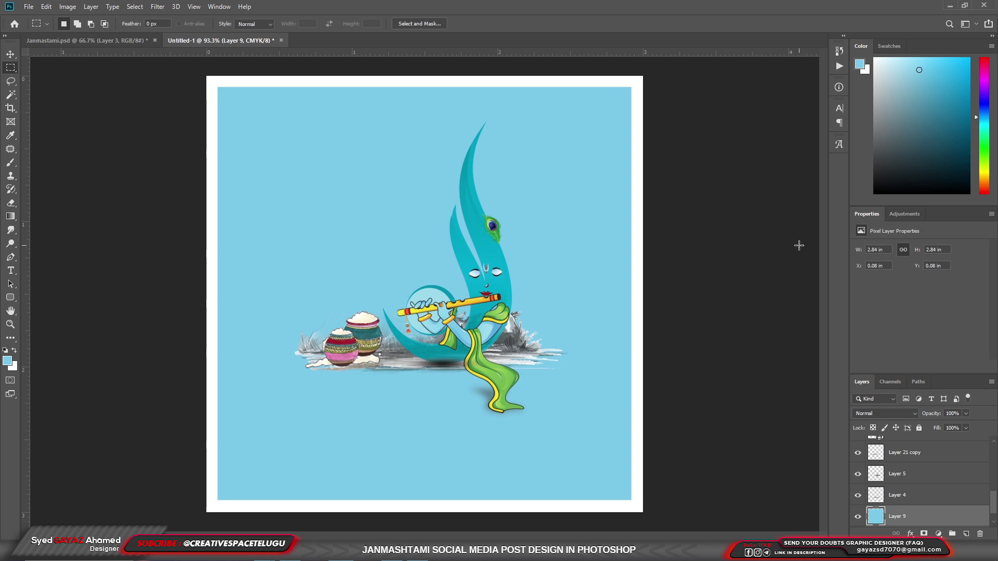
# Step: Paint one 700 px Soft Round white dab behind Krishna on new Layer 10
pyautogui.press('b')
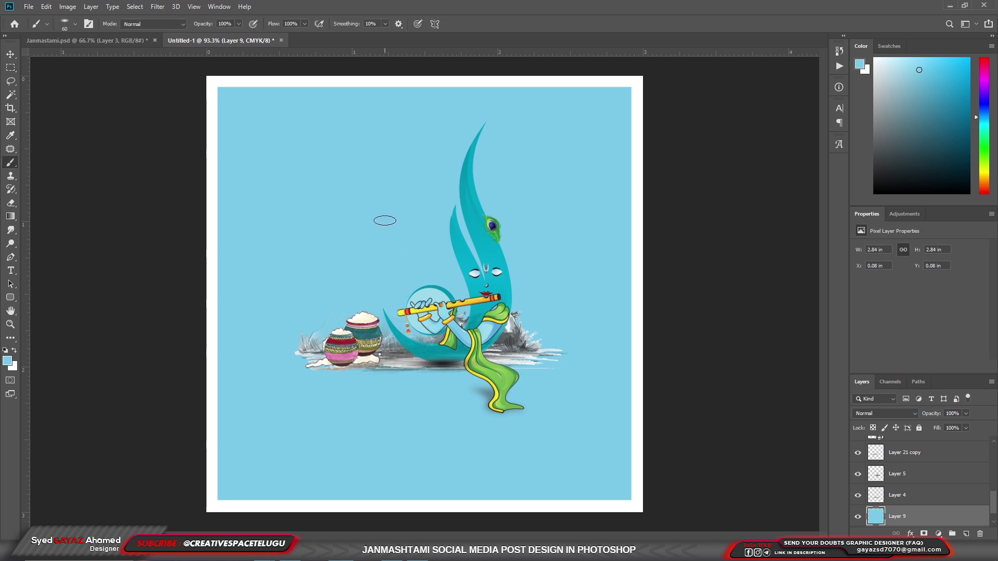
pyautogui.rightClick(384, 208)
pyautogui.click(426, 325)
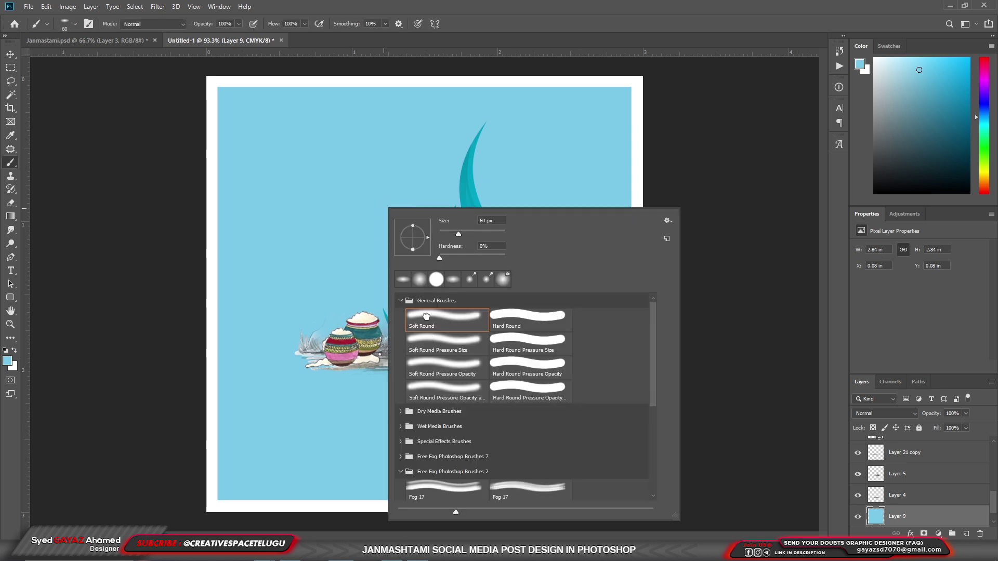
pyautogui.press('Return')
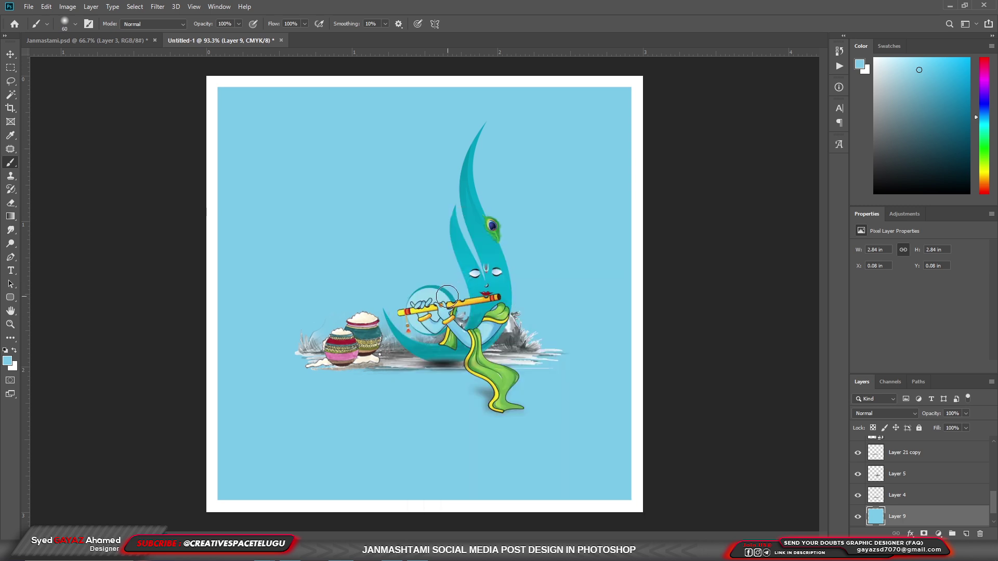
pyautogui.press(']')
pyautogui.press(']')
pyautogui.press(']')
pyautogui.press(']')
pyautogui.press(']')
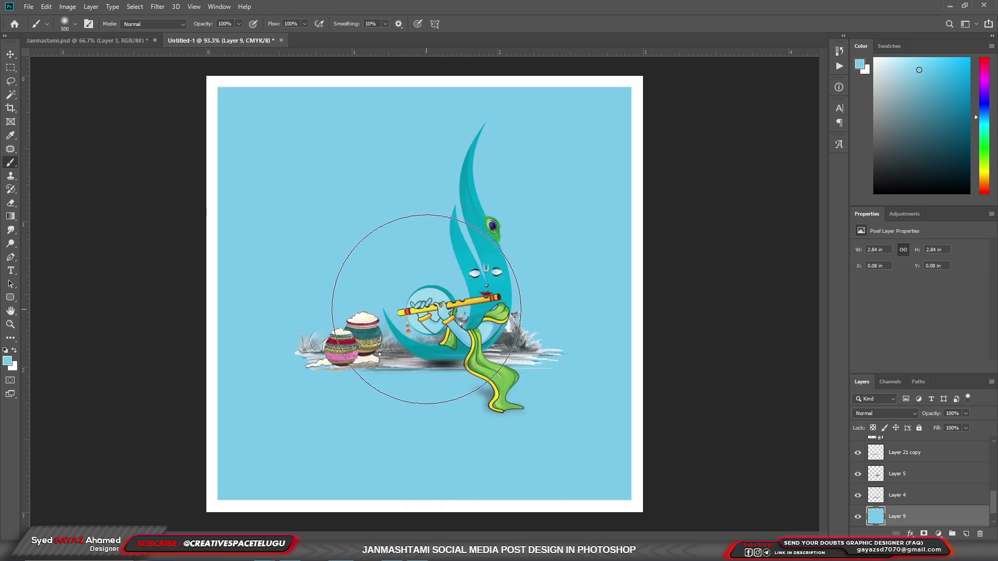
pyautogui.press(']')
pyautogui.press(']')
pyautogui.press(']')
pyautogui.hotkey('ctrl', 'shift', 'n')
pyautogui.press('Return')
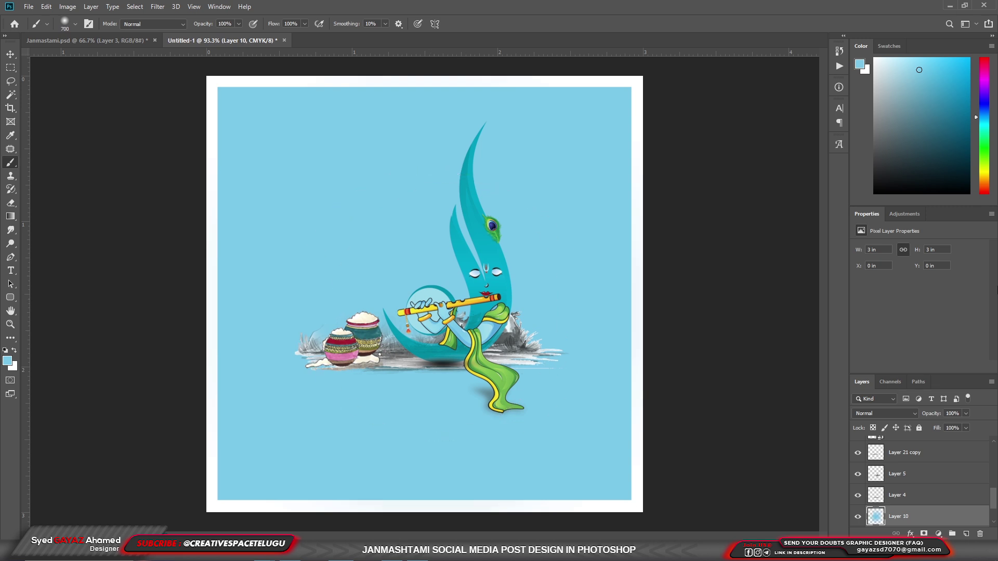
pyautogui.click(428, 304)
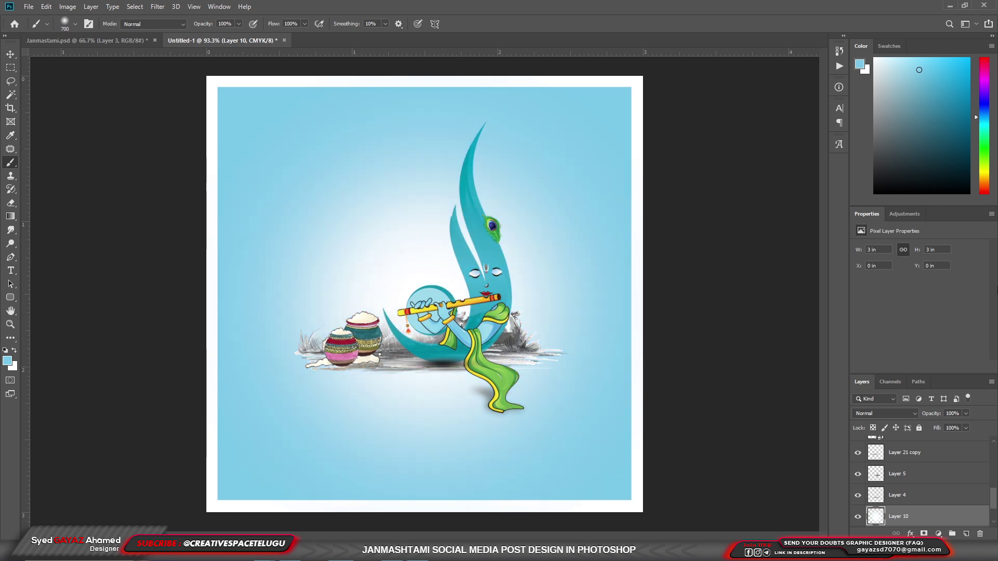
# Step: Enlarge the glow to about 120% and lower the blue Layer 9 background's opacity
pyautogui.click(9, 55)
pyautogui.hotkey('ctrl', 't')
pyautogui.moveTo(644, 76); pyautogui.dragTo(710, 56)
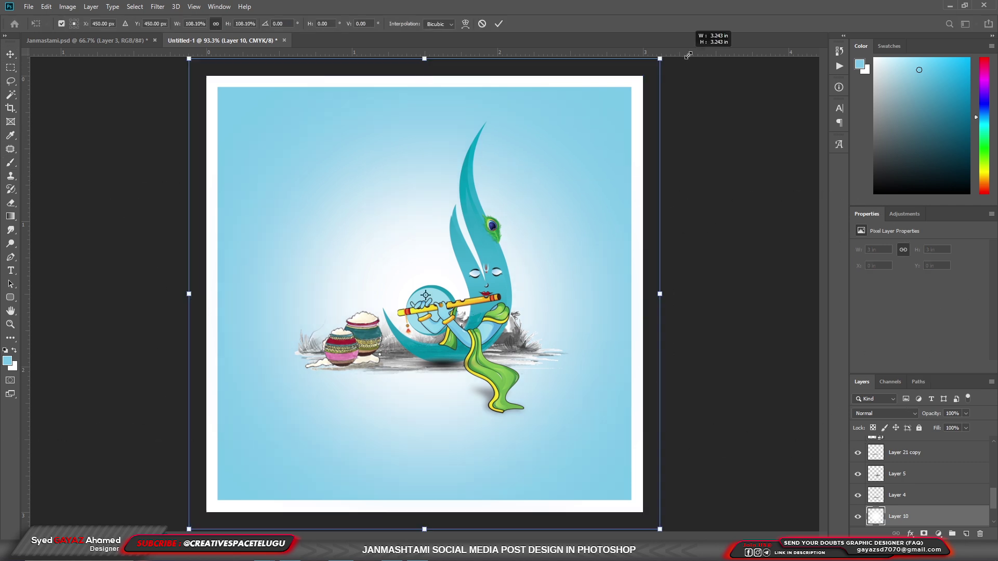
pyautogui.press('Return')
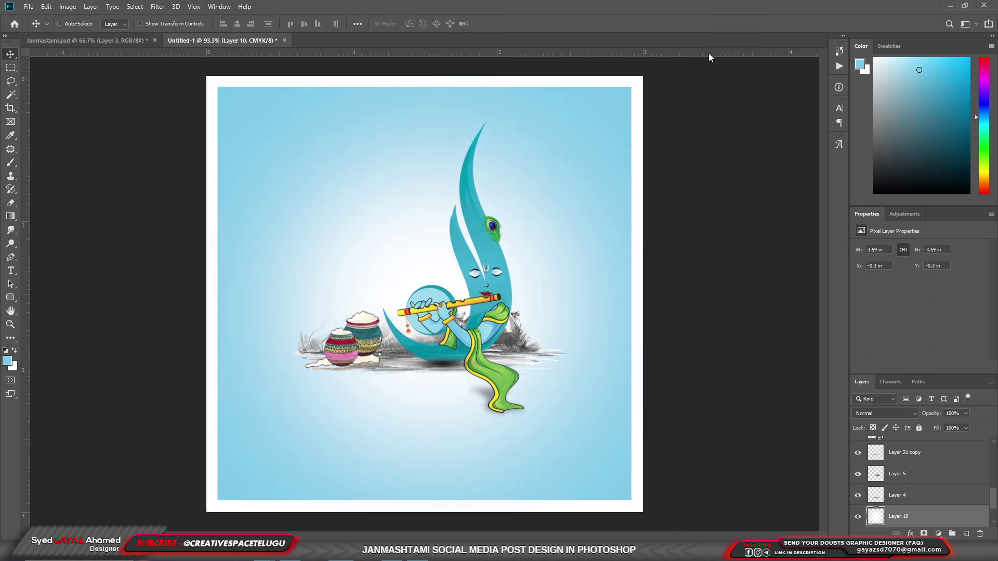
pyautogui.scroll(-2, 928, 483)
pyautogui.click(924, 495)
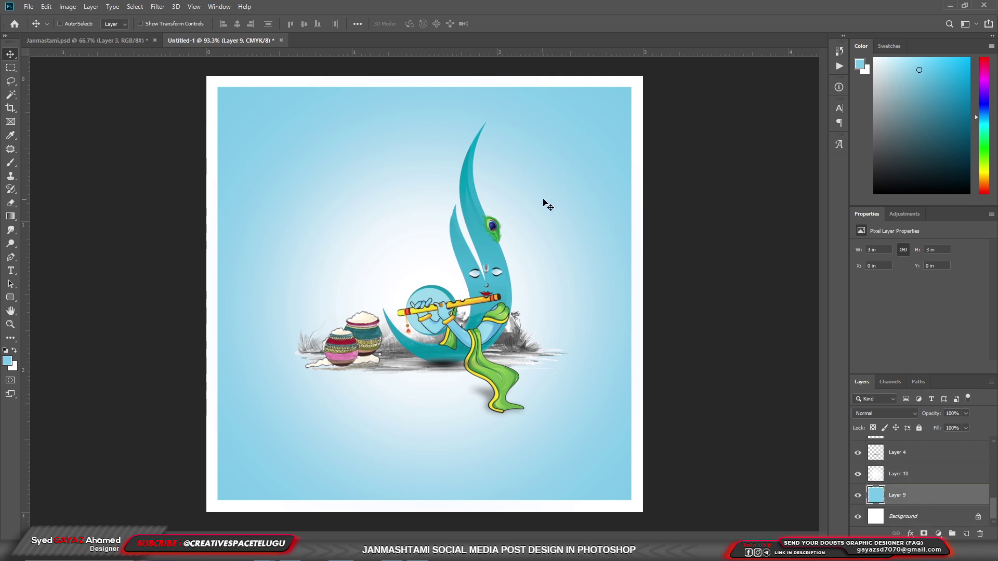
pyautogui.press('4')
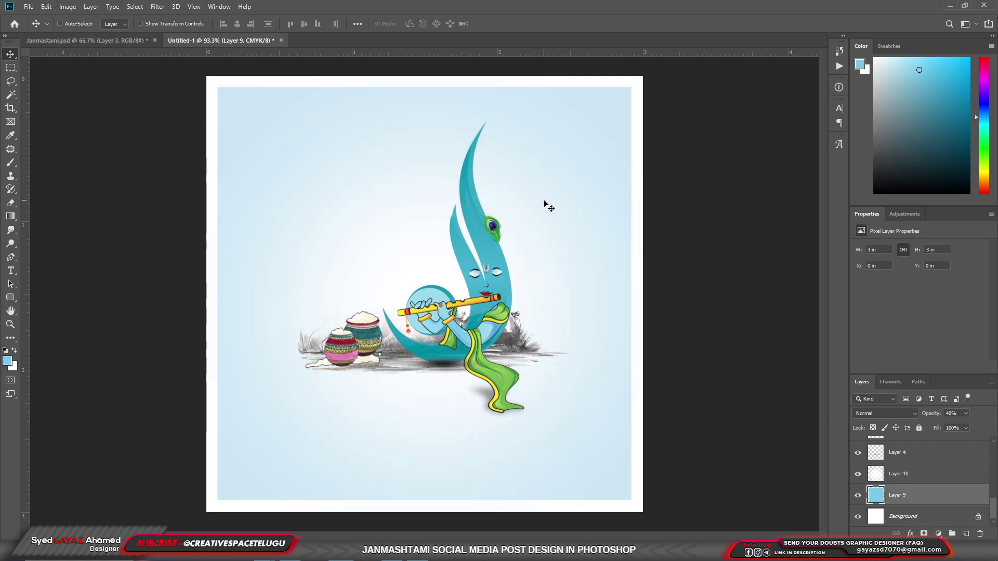
pyautogui.press('6')
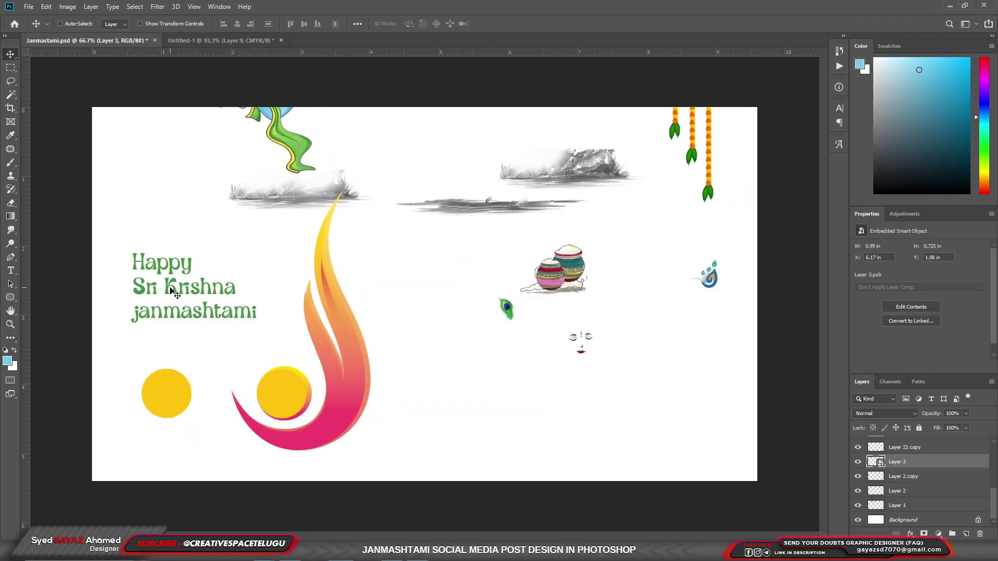
# Step: Select the Sri Krishna title text layer from the canvas
pyautogui.rightClick(170, 290)
pyautogui.click(168, 287)
pyautogui.rightClick(174, 291)
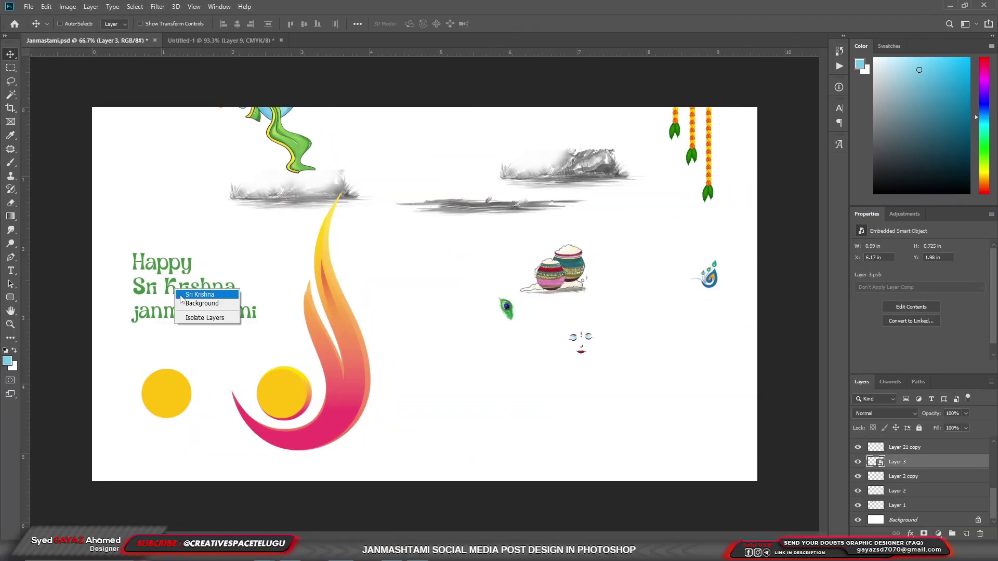
pyautogui.click(218, 292)
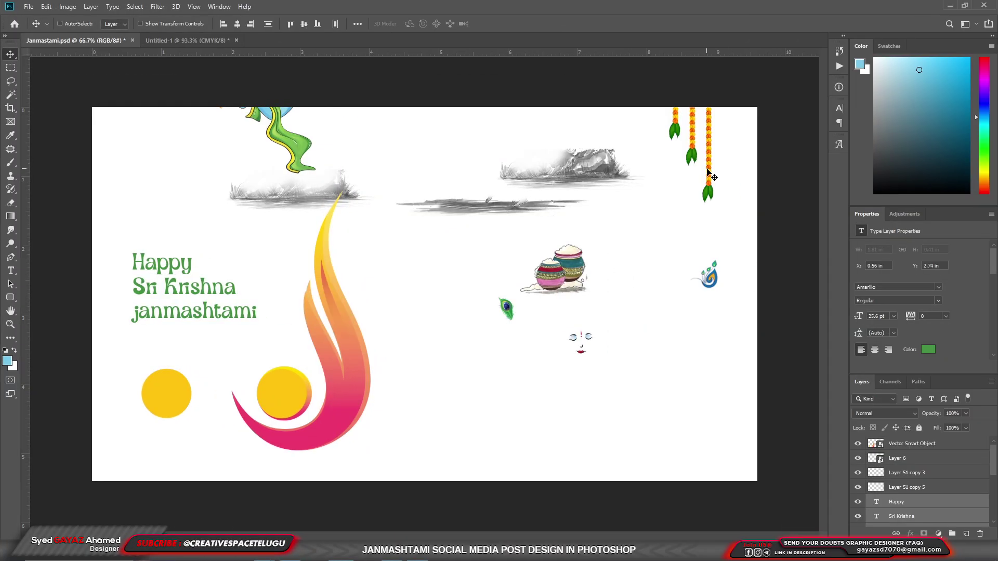
# Step: Move garland Layer 51 copy 3 into the poster's top-right and shrink it slightly
pyautogui.rightClick(708, 171)
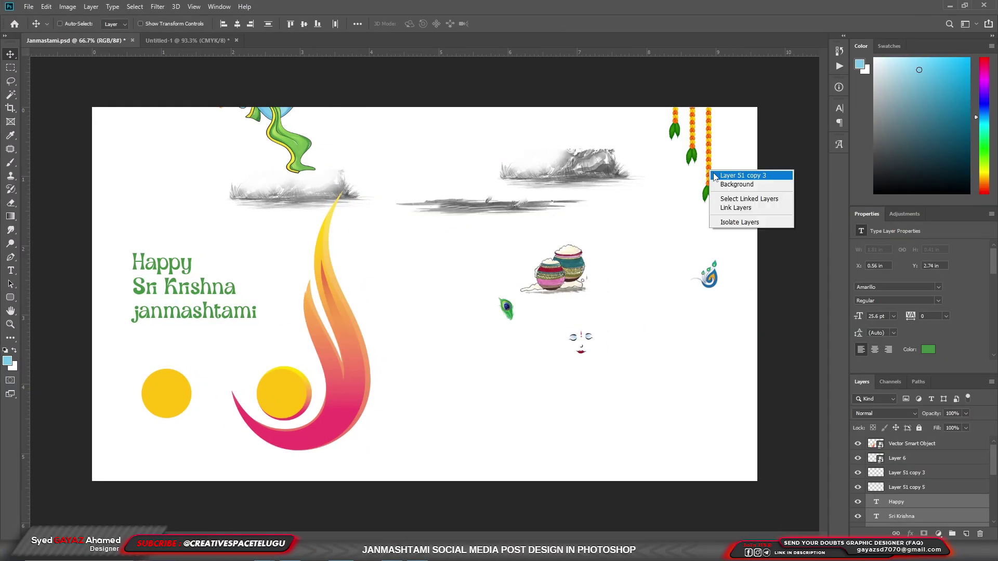
pyautogui.click(727, 171)
pyautogui.moveTo(749, 193)
pyautogui.mouseDown()
pyautogui.moveTo(192, 28)
pyautogui.moveTo(600, 137)
pyautogui.mouseUp()
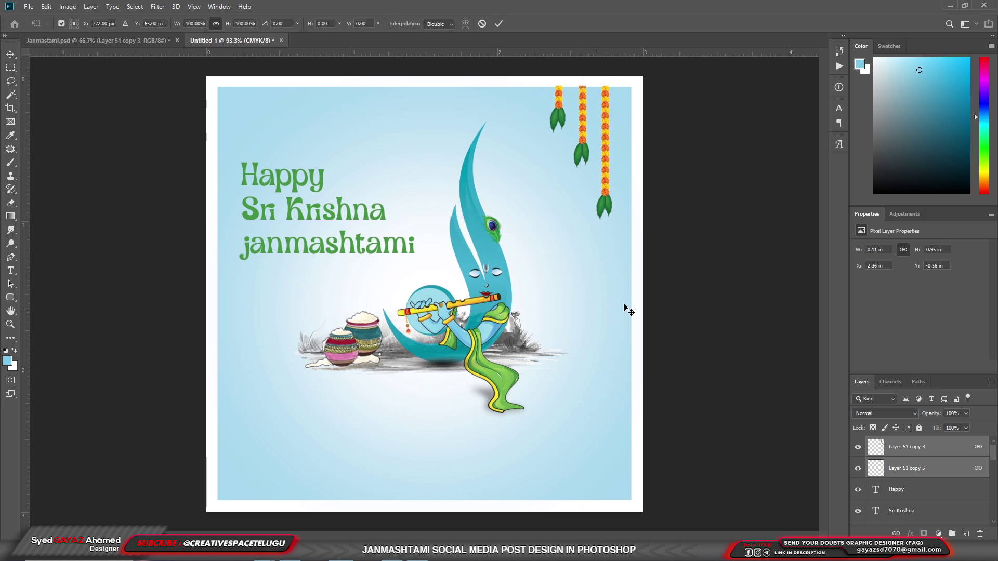
pyautogui.hotkey('ctrl', 't')
pyautogui.moveTo(612, 221); pyautogui.dragTo(615, 192)
pyautogui.press('Return')
pyautogui.hotkey('shift', 'Right')
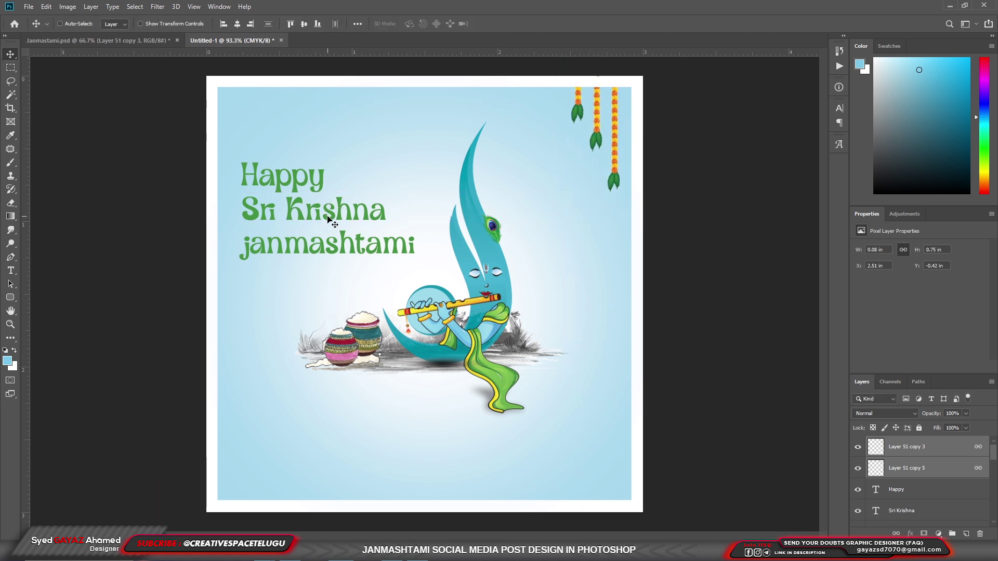
# Step: Set Sri Krishna in the Daizen font with a decorative alternate K
pyautogui.click(11, 271)
pyautogui.moveTo(242, 208); pyautogui.dragTo(386, 211)
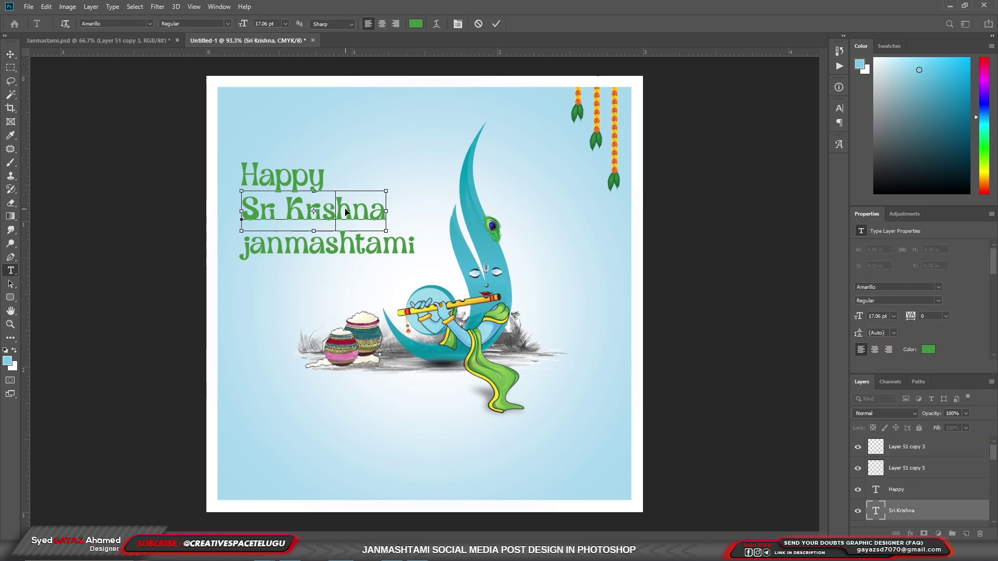
pyautogui.click(113, 24)
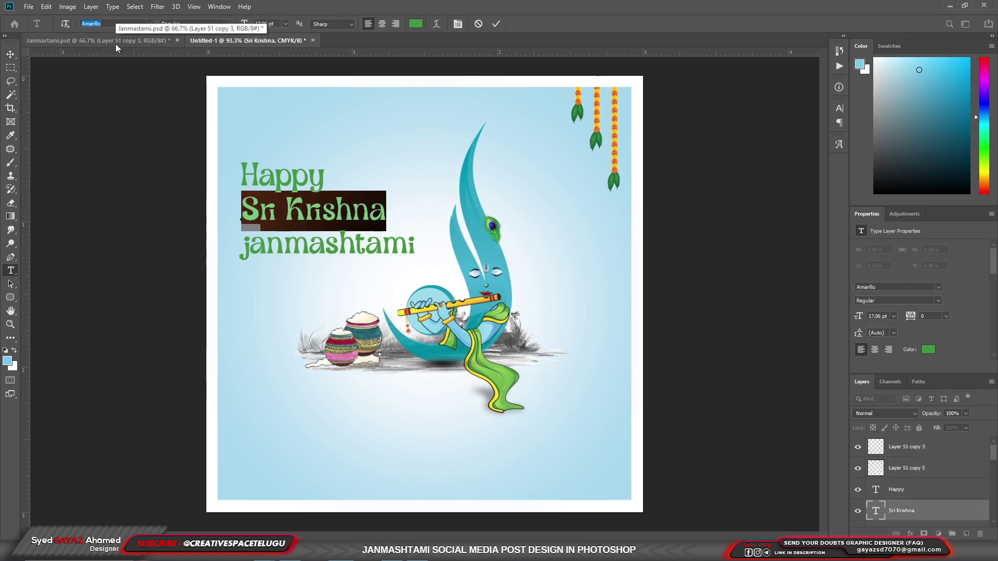
pyautogui.write('dai')
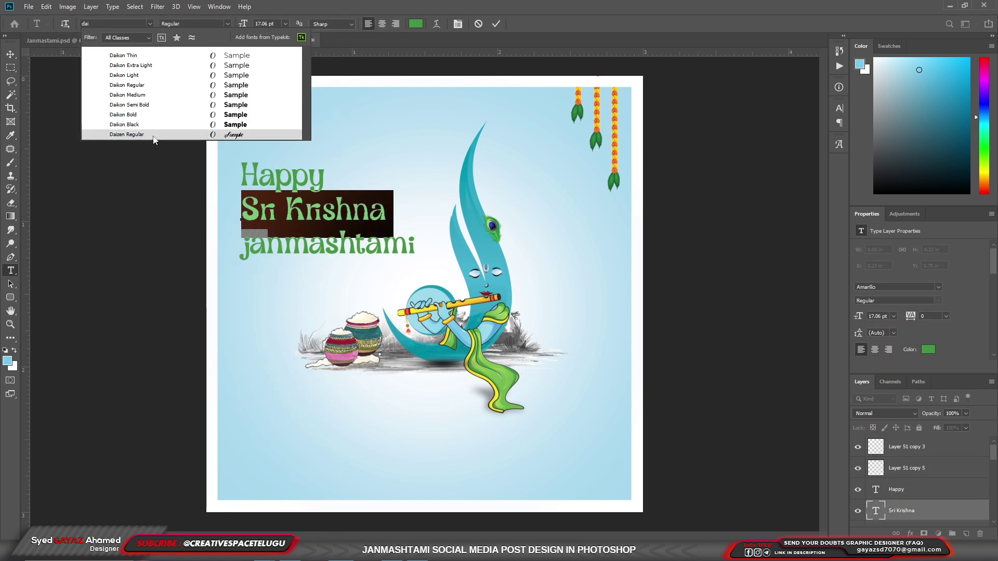
pyautogui.click(151, 134)
pyautogui.click(316, 214)
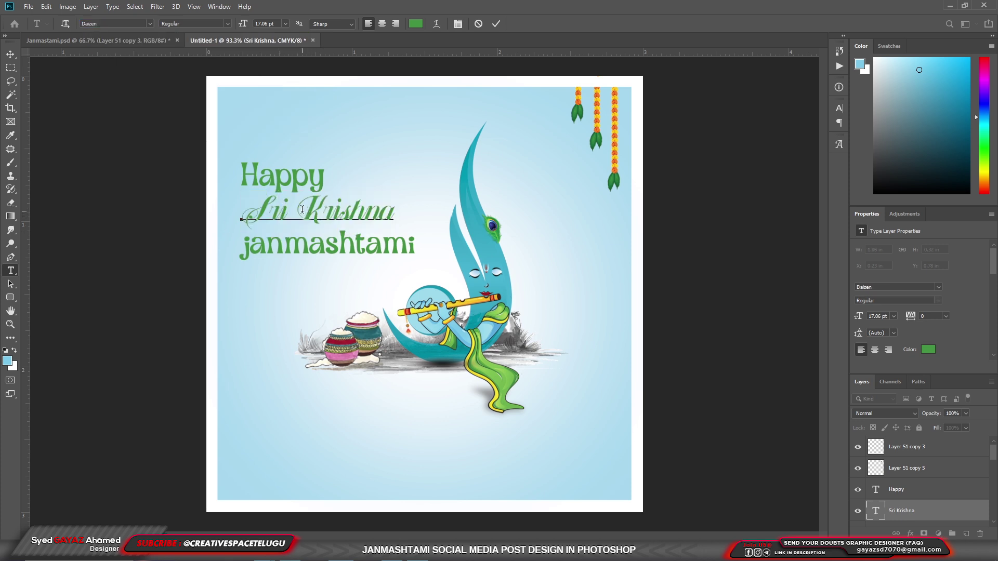
pyautogui.hotkey('shift', 'Left')
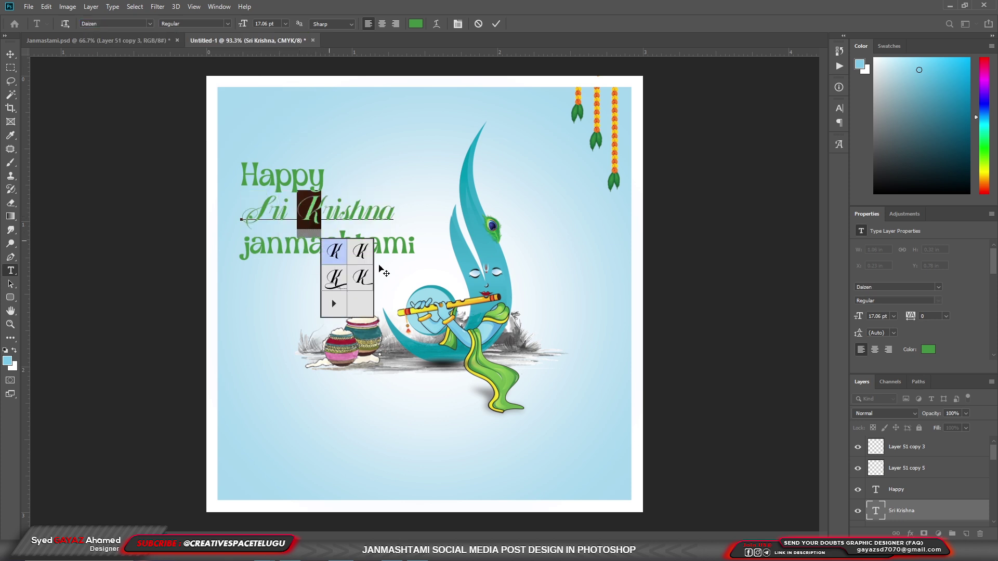
pyautogui.click(353, 280)
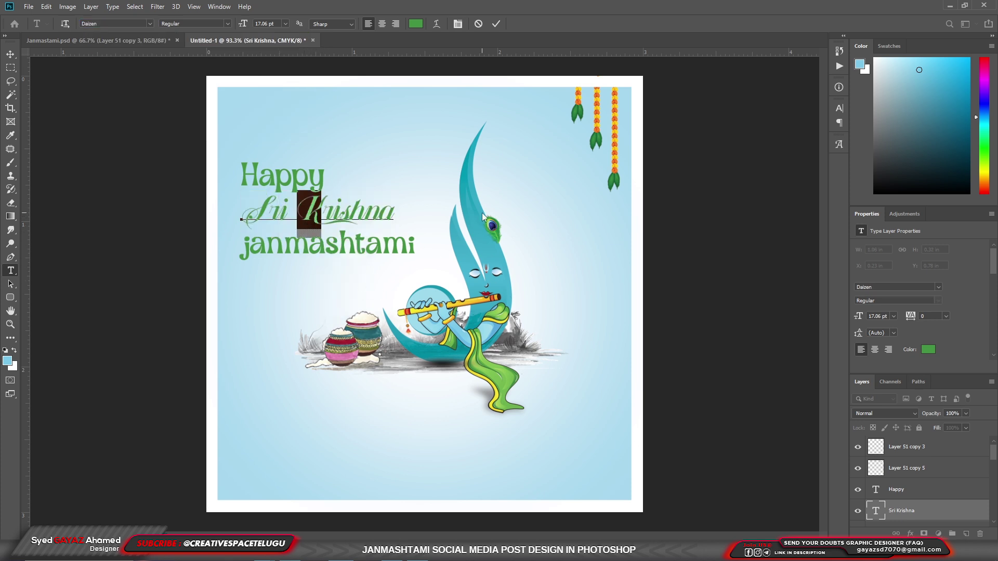
pyautogui.press('Left')
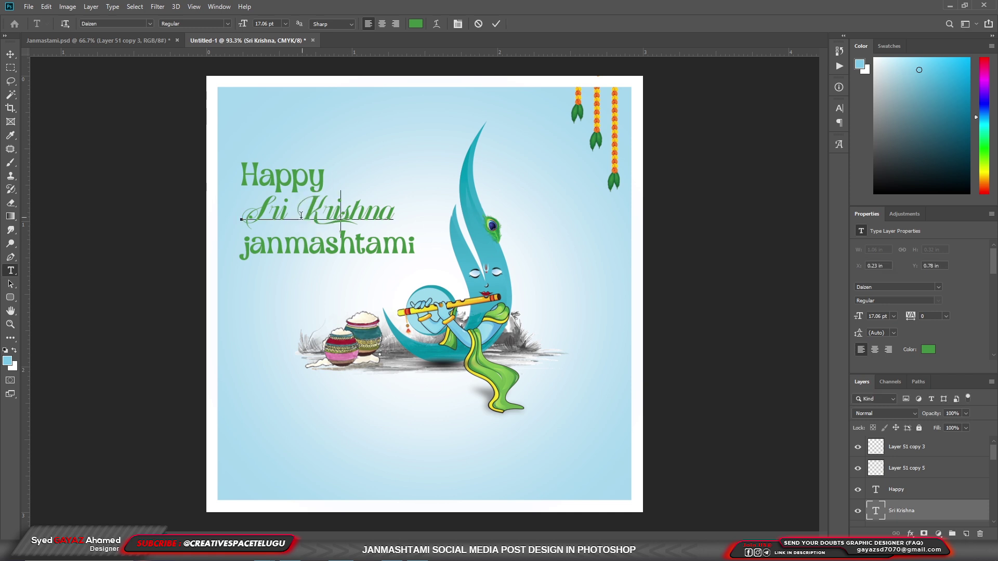
# Step: Colour the word Krishna blue at C100 M65
pyautogui.moveTo(305, 213); pyautogui.dragTo(417, 210)
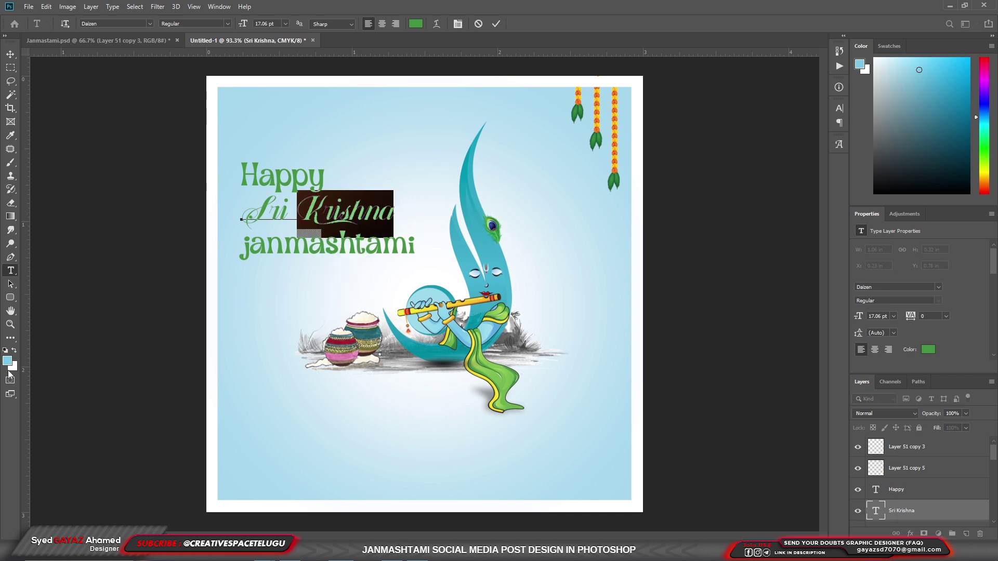
pyautogui.write('100')
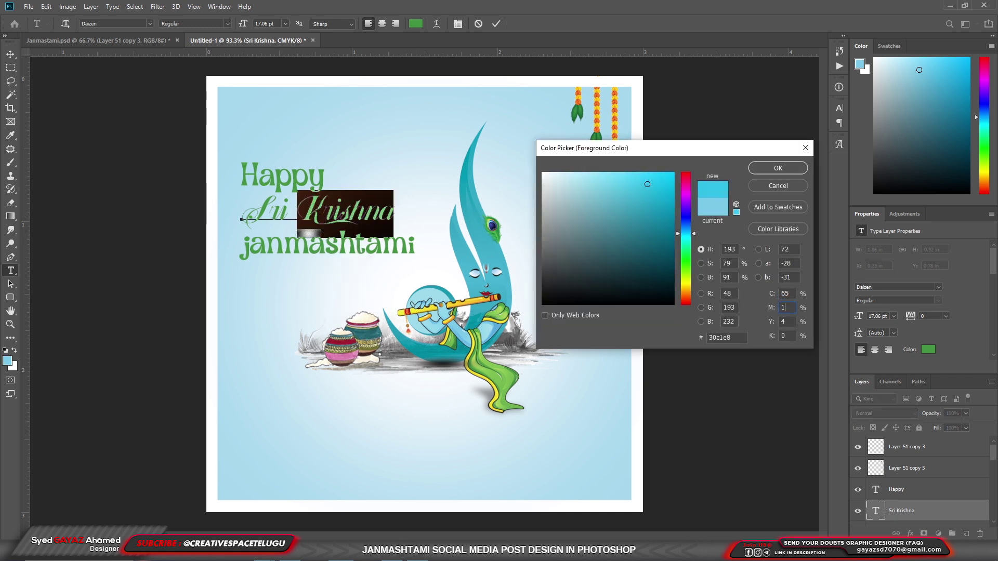
pyautogui.doubleClick(787, 293)
pyautogui.write('100')
pyautogui.press('Tab')
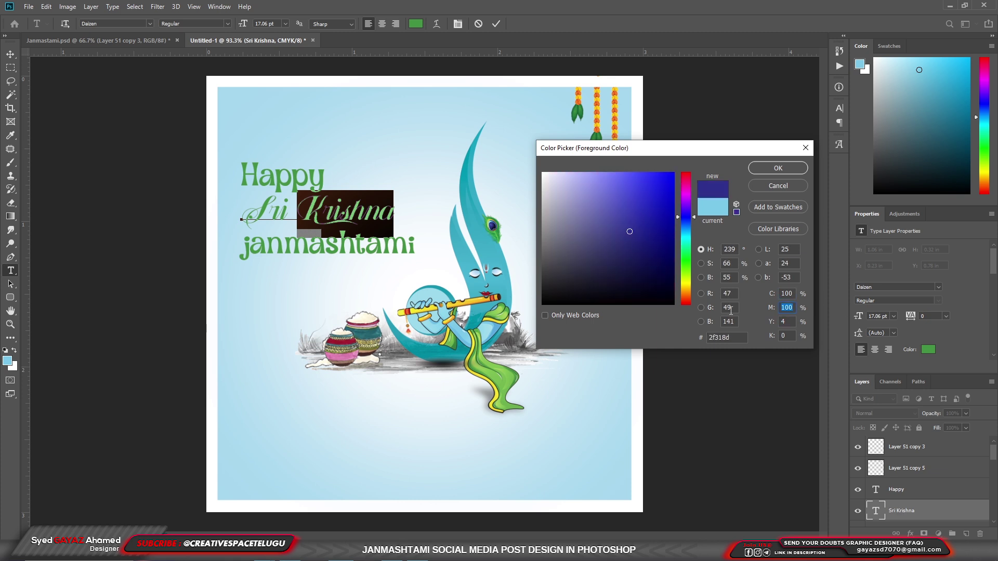
pyautogui.write('65')
pyautogui.press('Tab')
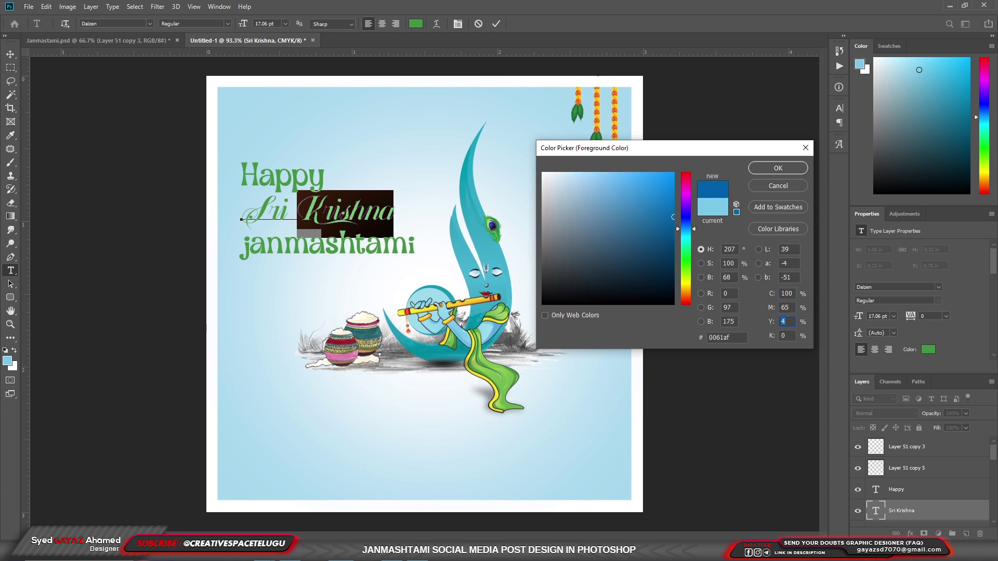
pyautogui.write('0')
pyautogui.press('Return')
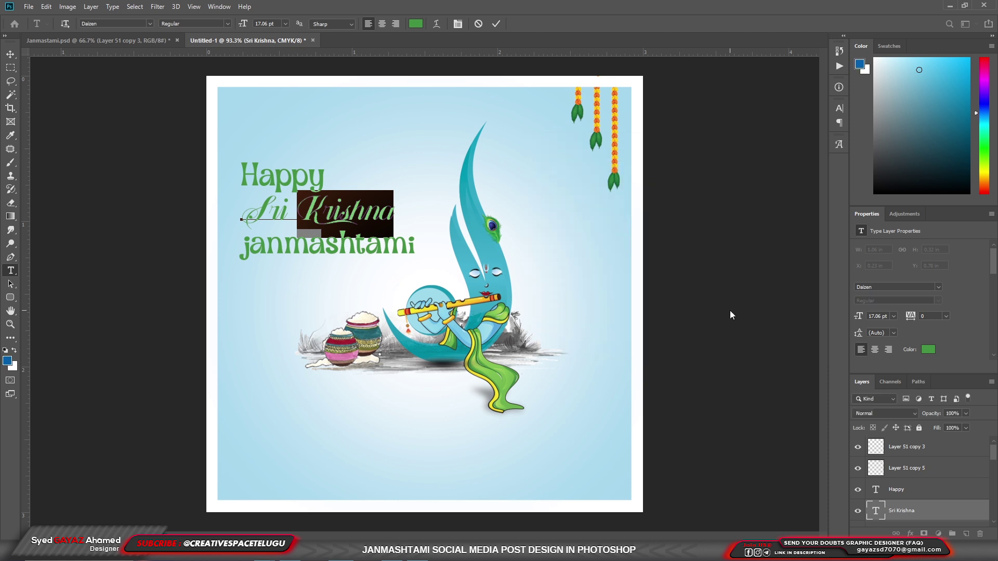
# Step: Remove Sri from the Krishna line and retype it as a separate text layer above
pyautogui.doubleClick(276, 206)
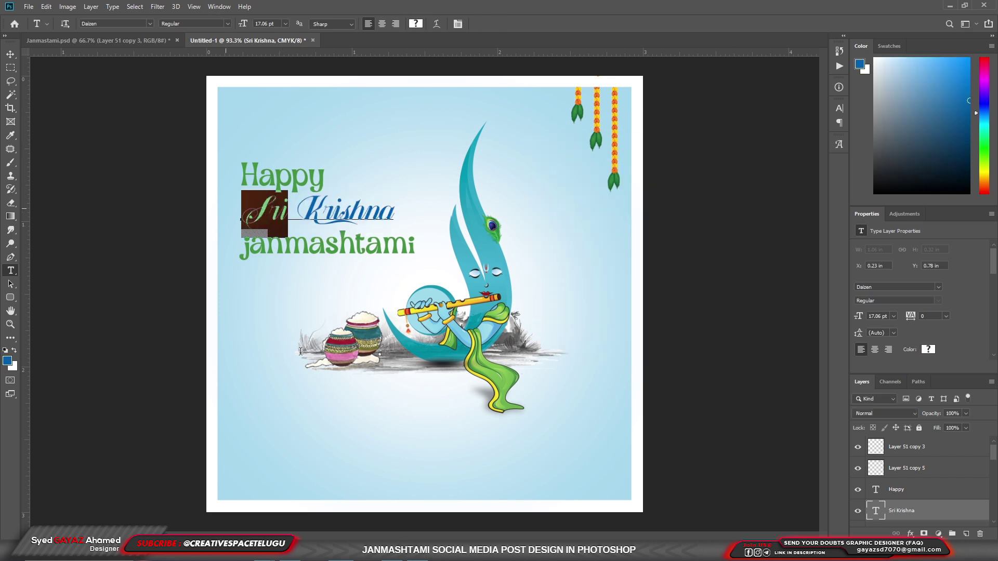
pyautogui.press('BackSpace')
pyautogui.click(380, 167)
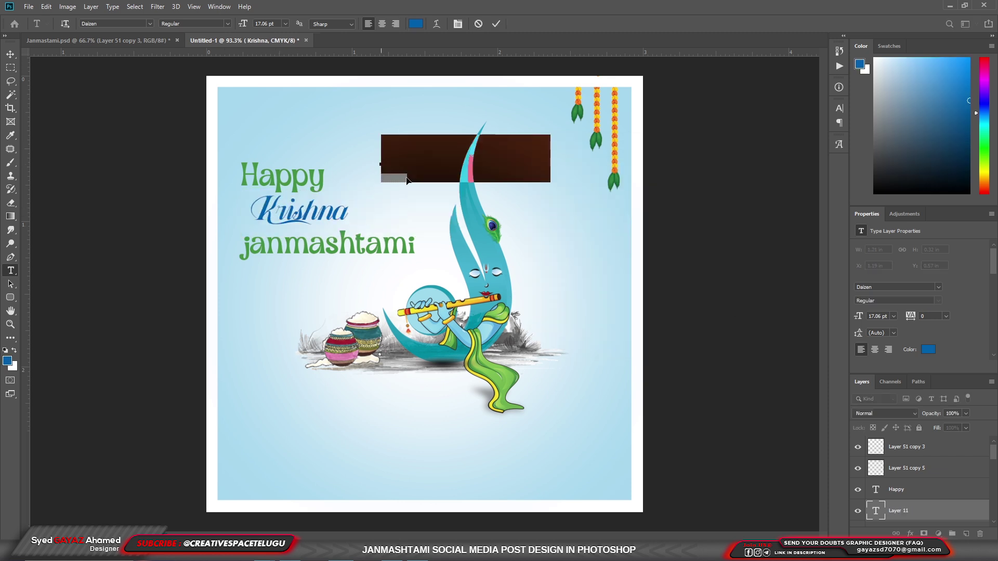
pyautogui.write('Sri')
pyautogui.hotkey('ctrl', 'Return')
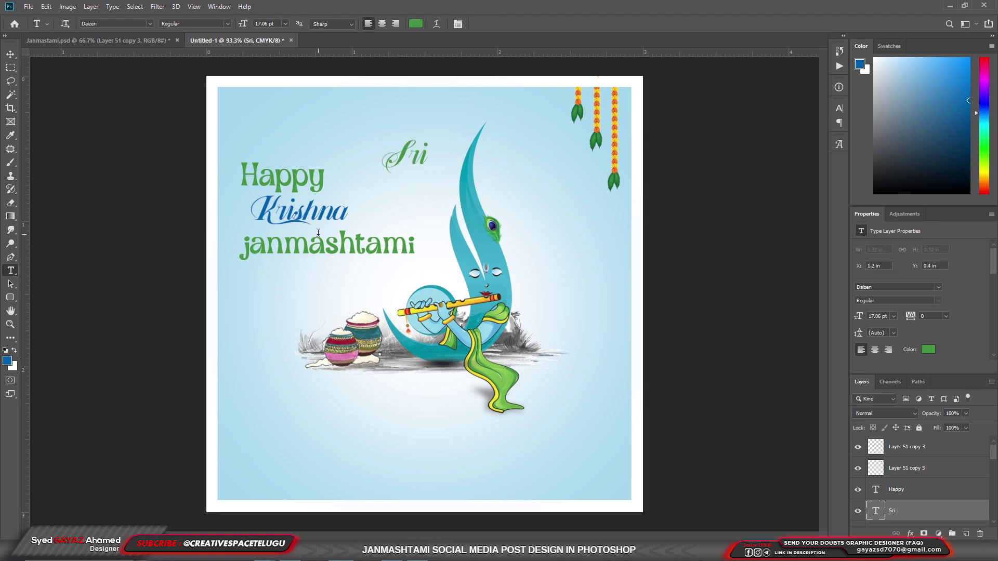
# Step: Set the janmashtami text in the Daizen font
pyautogui.click(318, 232)
pyautogui.hotkey('ctrl', 'a')
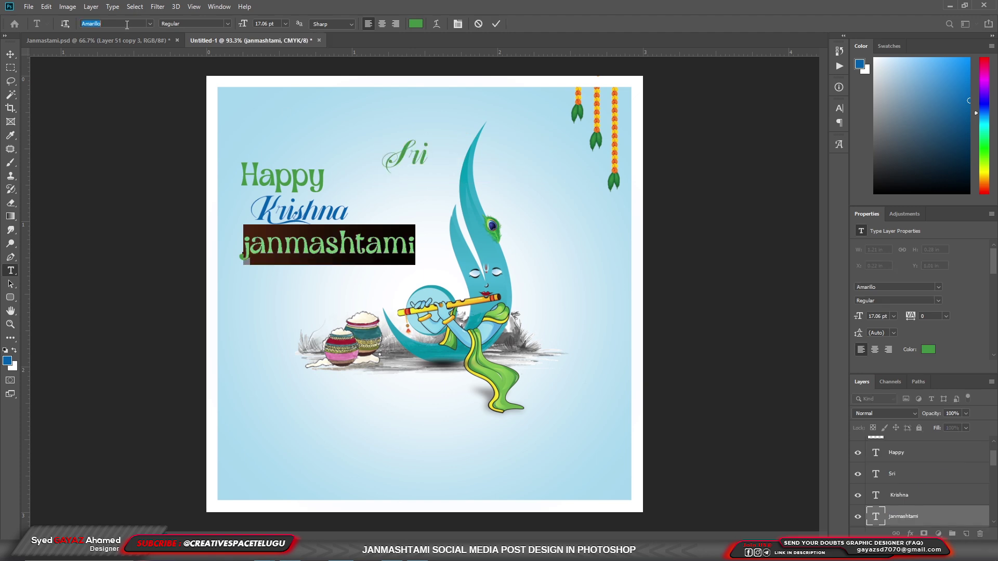
pyautogui.write('Daizen')
pyautogui.press('Return')
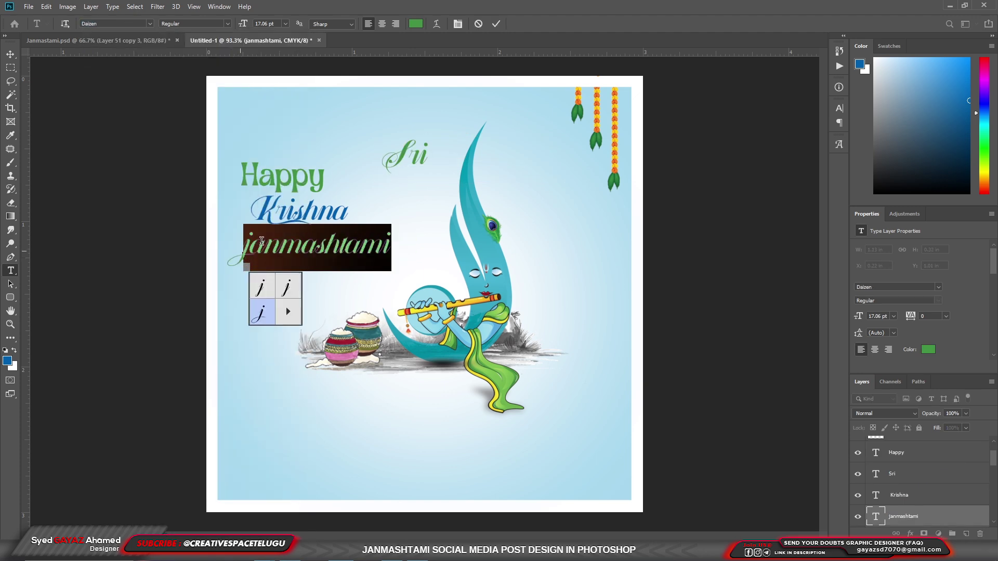
# Step: Colour janmashtami orange and finish the text edit
pyautogui.click(8, 360)
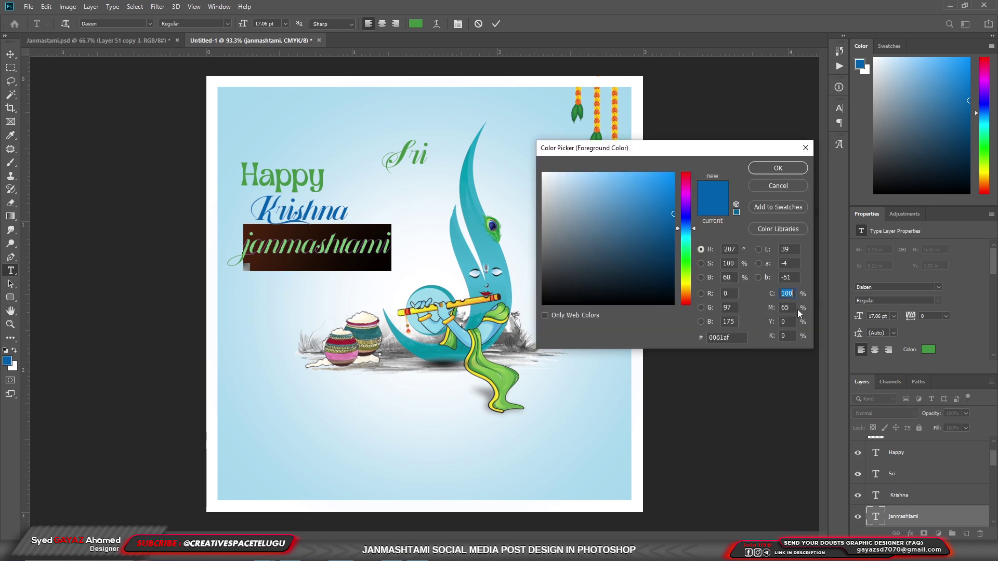
pyautogui.write('0')
pyautogui.press('Tab')
pyautogui.write('70')
pyautogui.press('Tab')
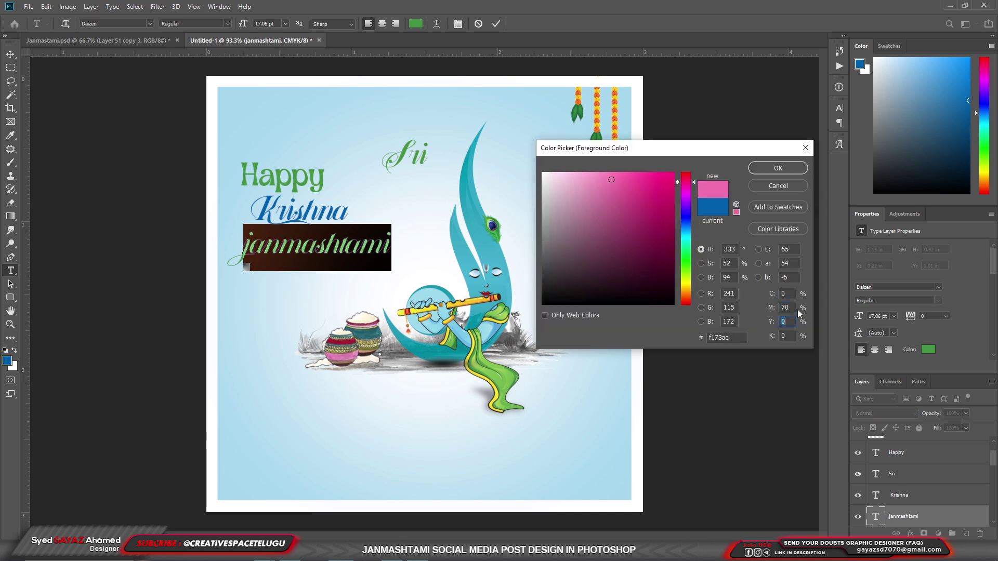
pyautogui.write('10')
pyautogui.press('Return')
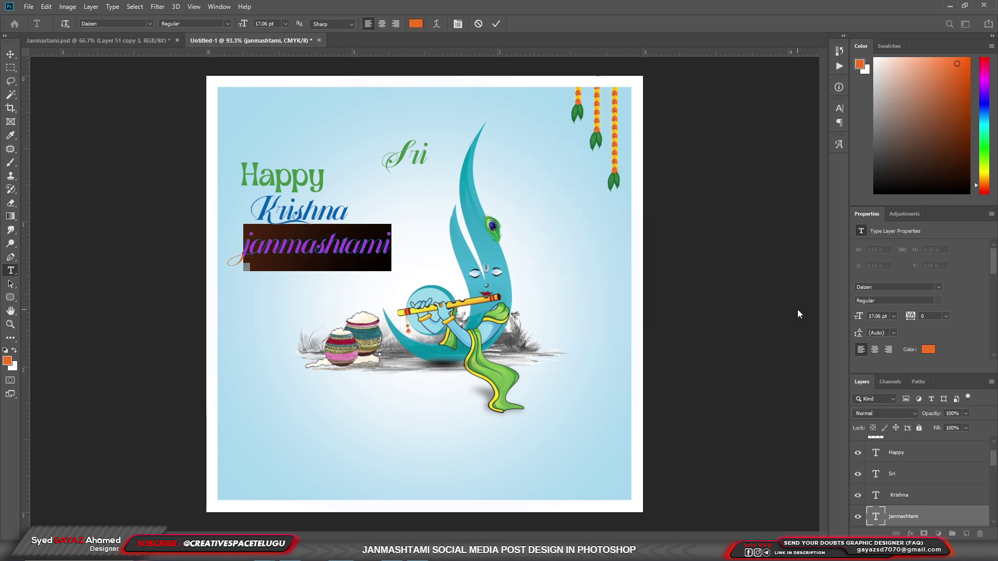
pyautogui.hotkey('ctrl', 'h')
pyautogui.hotkey('ctrl', '1')
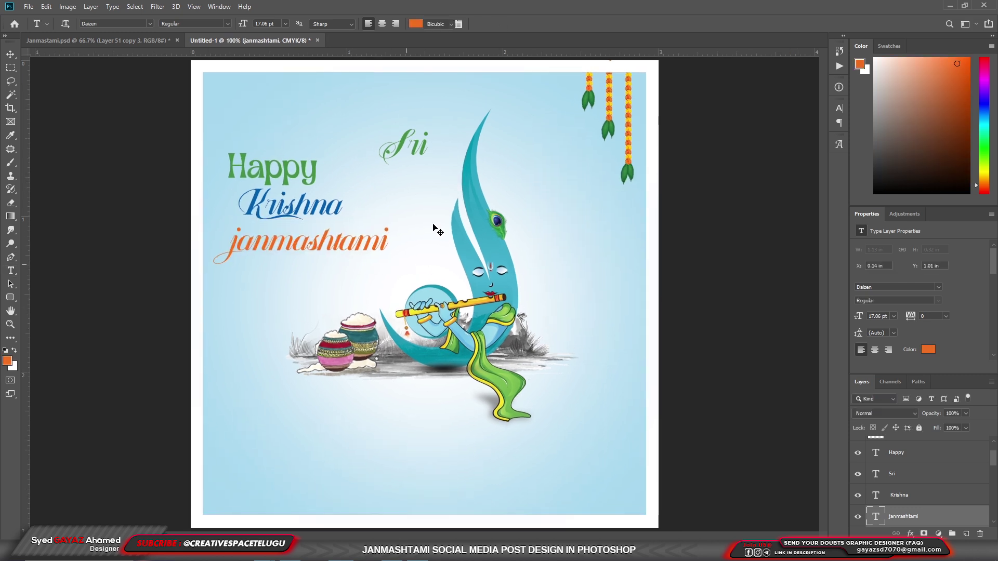
pyautogui.hotkey('ctrl', 't')
# Step: Scale janmashtami to about 80% under Krishna and line Krishna up with it
pyautogui.moveTo(391, 214); pyautogui.dragTo(356, 229)
pyautogui.moveTo(297, 249); pyautogui.dragTo(345, 241)
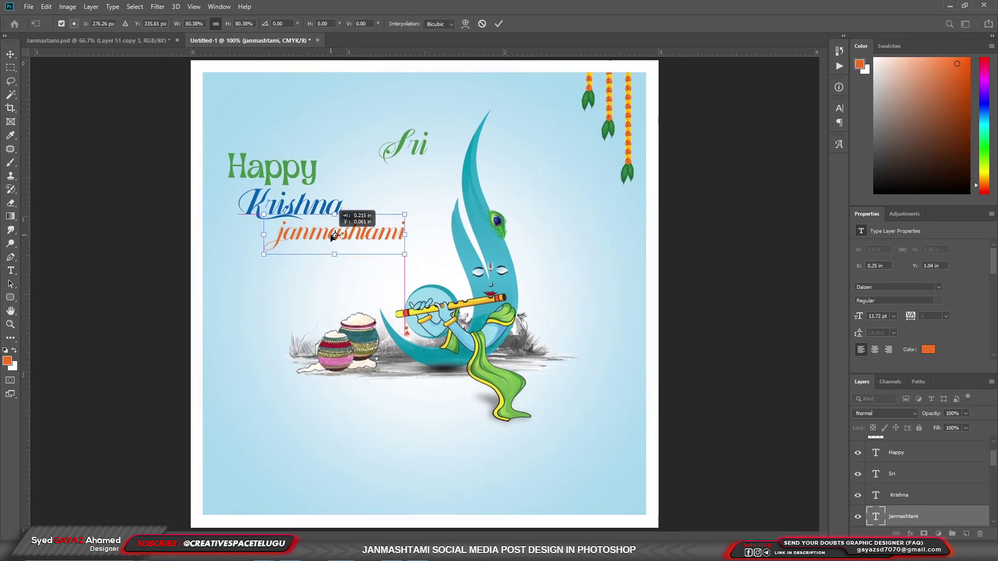
pyautogui.press('Return')
pyautogui.hotkey('ctrl', '+')
pyautogui.press('v')
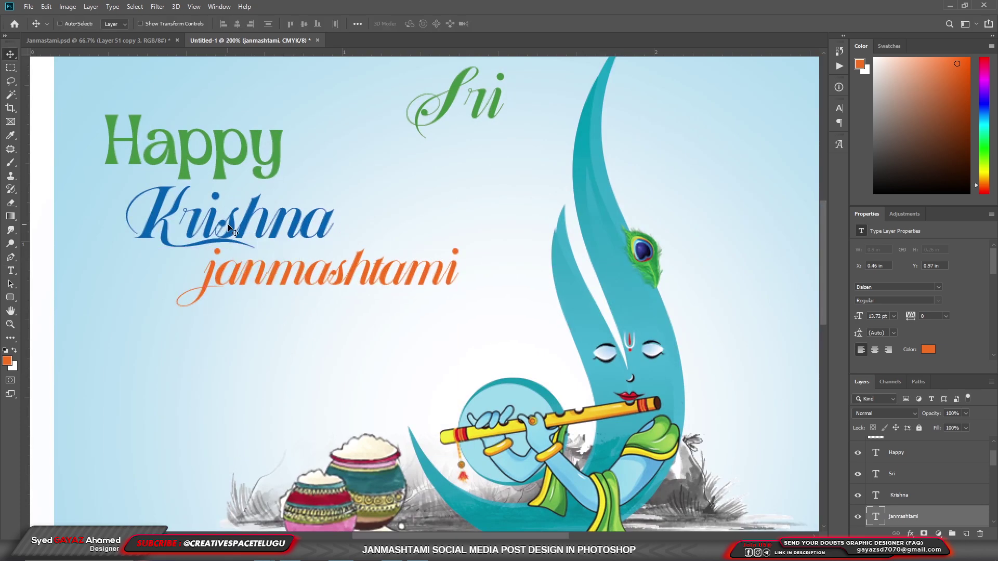
pyautogui.moveTo(219, 231)
pyautogui.mouseDown()
pyautogui.moveTo(265, 239)
pyautogui.moveTo(255, 239)
pyautogui.mouseUp()
# Step: Set the Happy text in Gotham Book with All Caps
pyautogui.rightClick(257, 154)
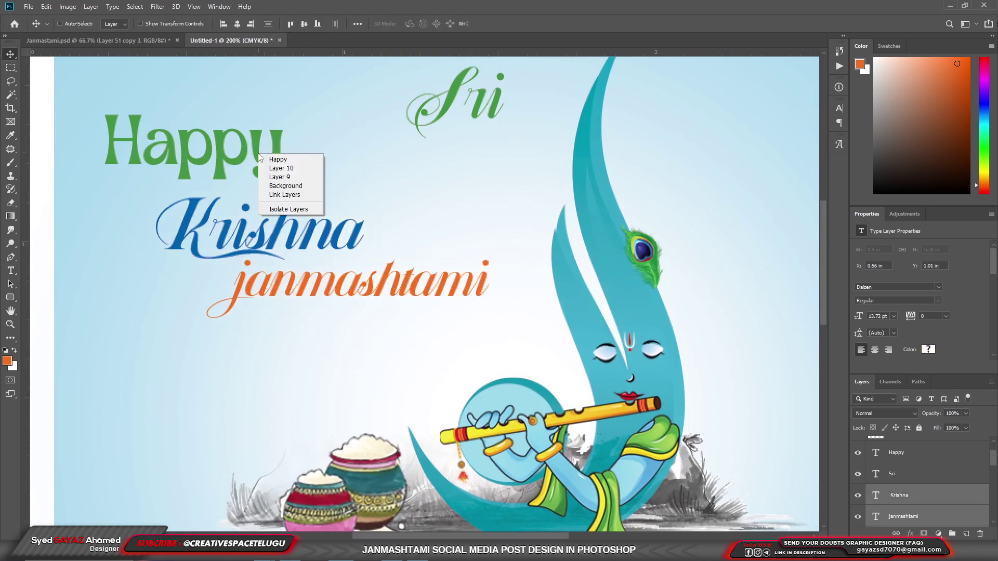
pyautogui.click(270, 159)
pyautogui.click(10, 270)
pyautogui.click(112, 24)
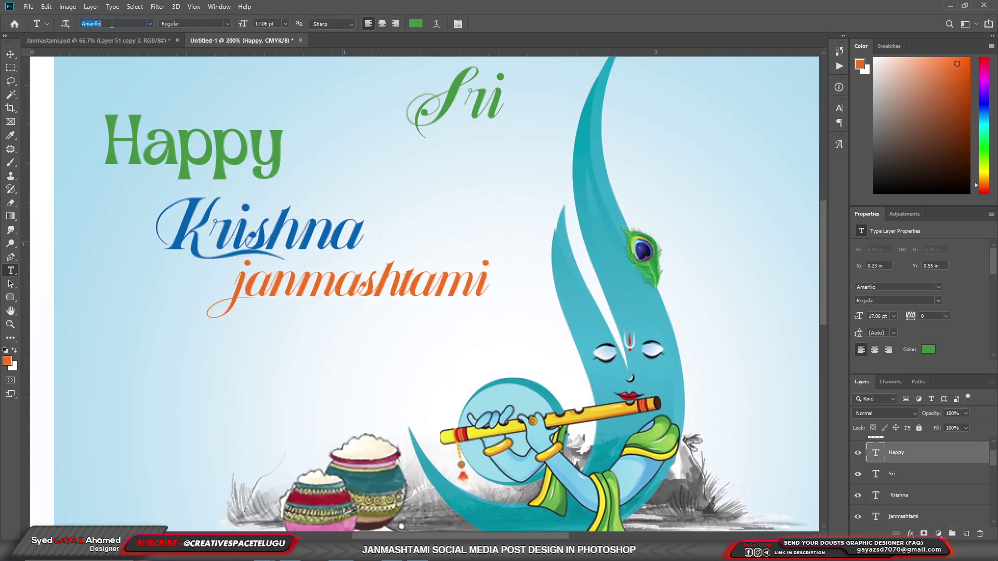
pyautogui.write('goth')
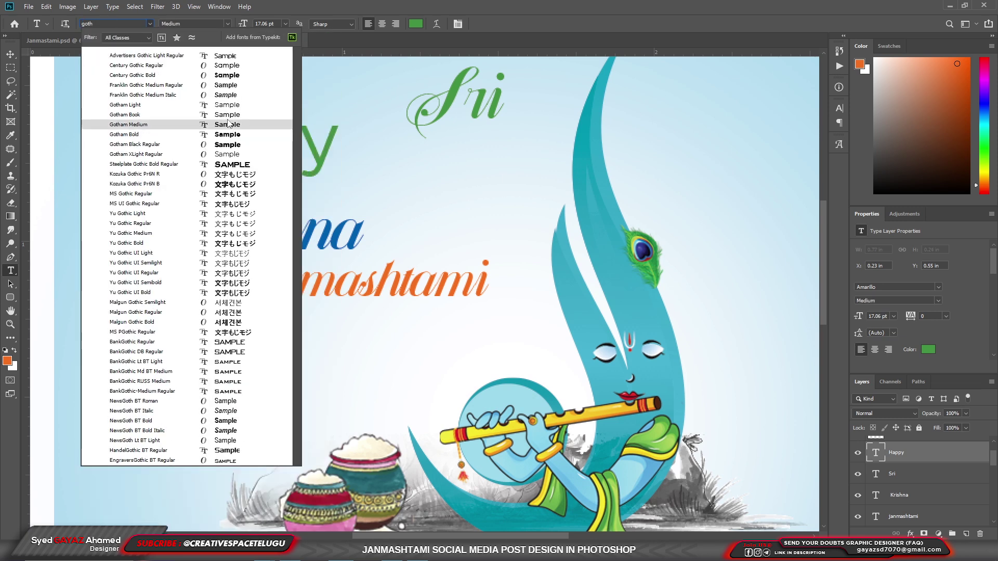
pyautogui.click(229, 114)
pyautogui.click(301, 139)
pyautogui.hotkey('ctrl', 'a')
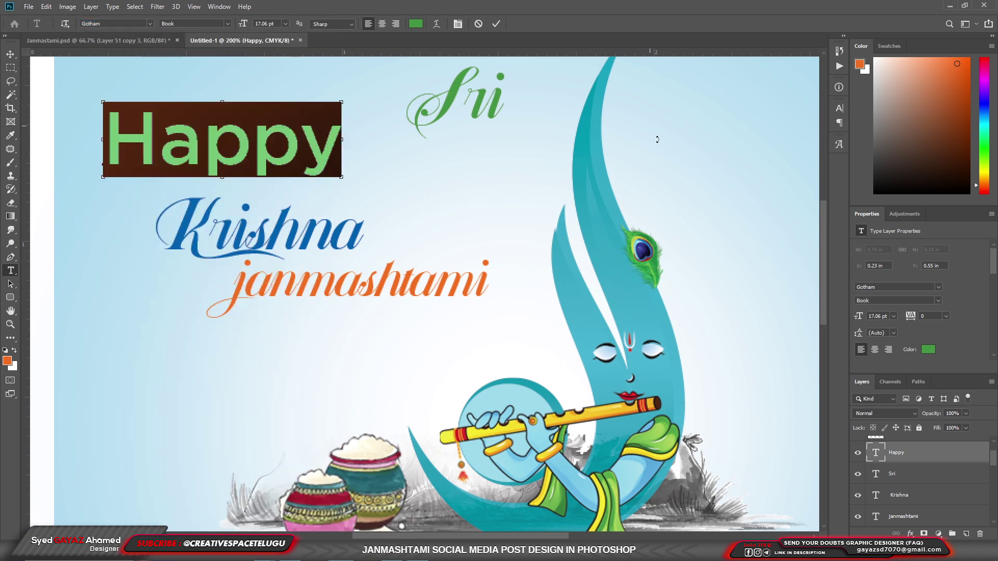
pyautogui.click(838, 108)
pyautogui.click(752, 179)
pyautogui.hotkey('ctrl', 'Return')
# Step: Shrink HAPPY to about a quarter, colour it orange, and place it just above Krishna
pyautogui.hotkey('ctrl', 't')
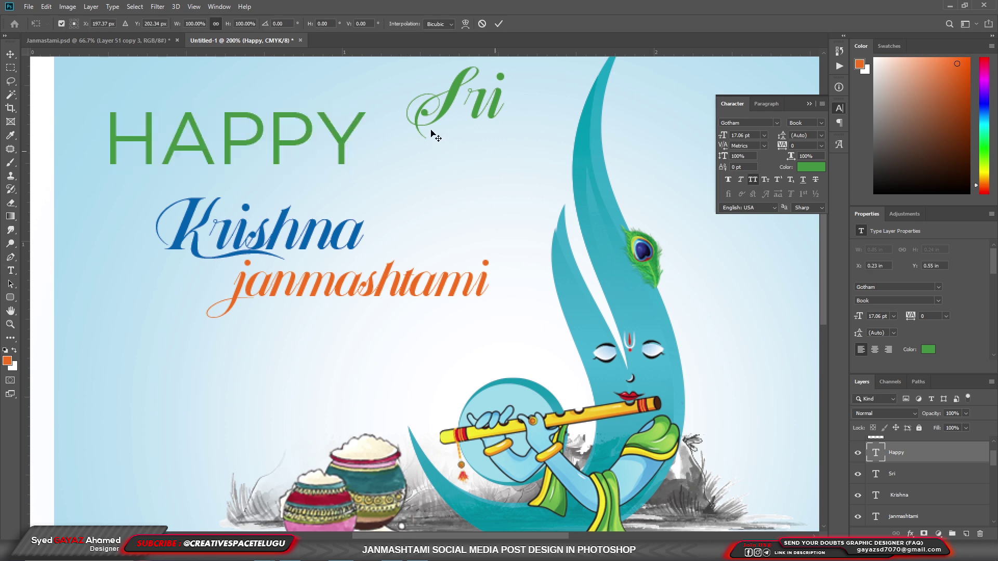
pyautogui.moveTo(367, 102); pyautogui.dragTo(271, 115)
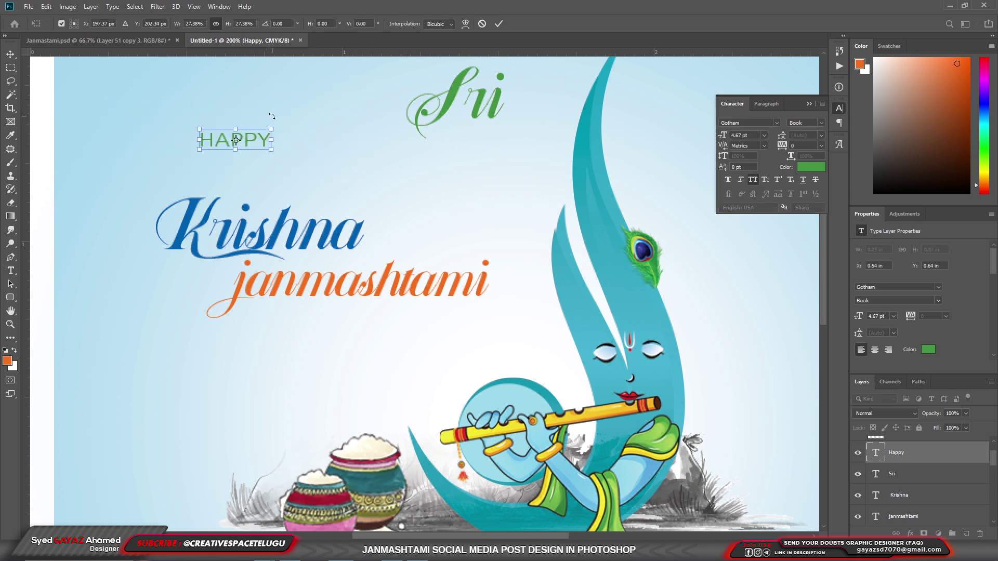
pyautogui.press('Return')
pyautogui.press('t')
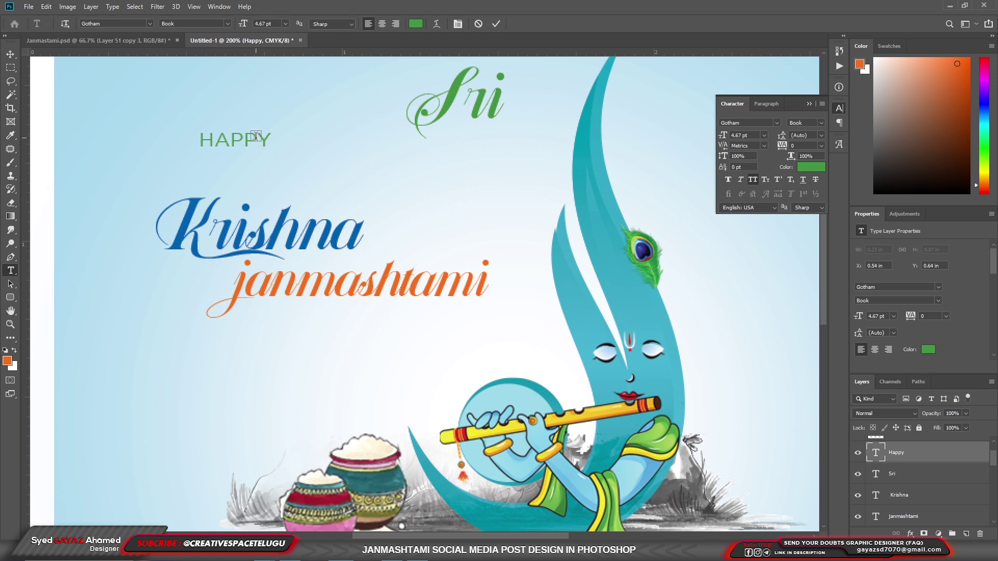
pyautogui.hotkey('alt', 'BackSpace')
pyautogui.press('v')
pyautogui.moveTo(250, 138); pyautogui.dragTo(233, 173)
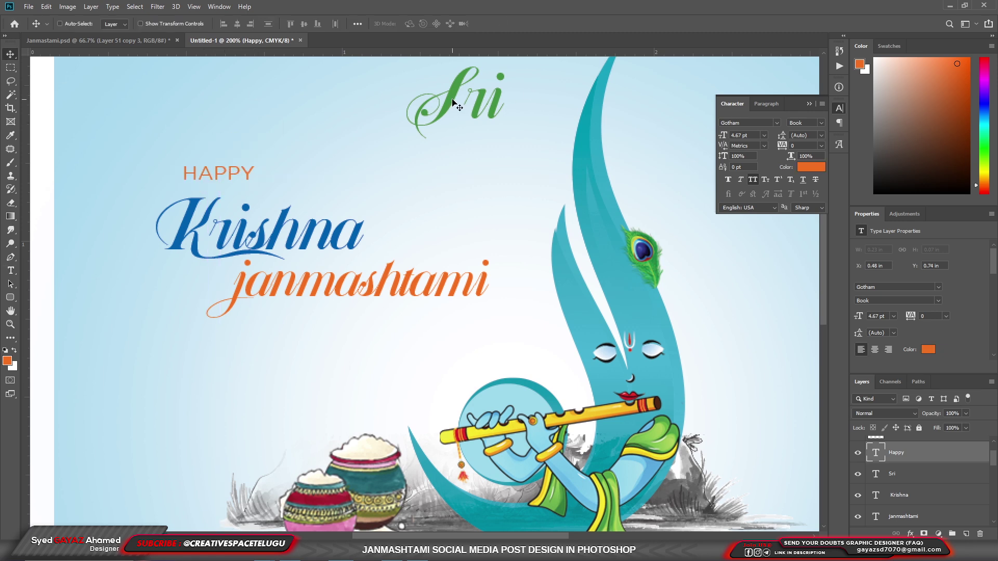
# Step: Move Sri down toward HAPPY and change its font to Gotham Medium
pyautogui.moveTo(460, 106); pyautogui.dragTo(434, 156)
pyautogui.press('t')
pyautogui.click(93, 23)
pyautogui.write('go')
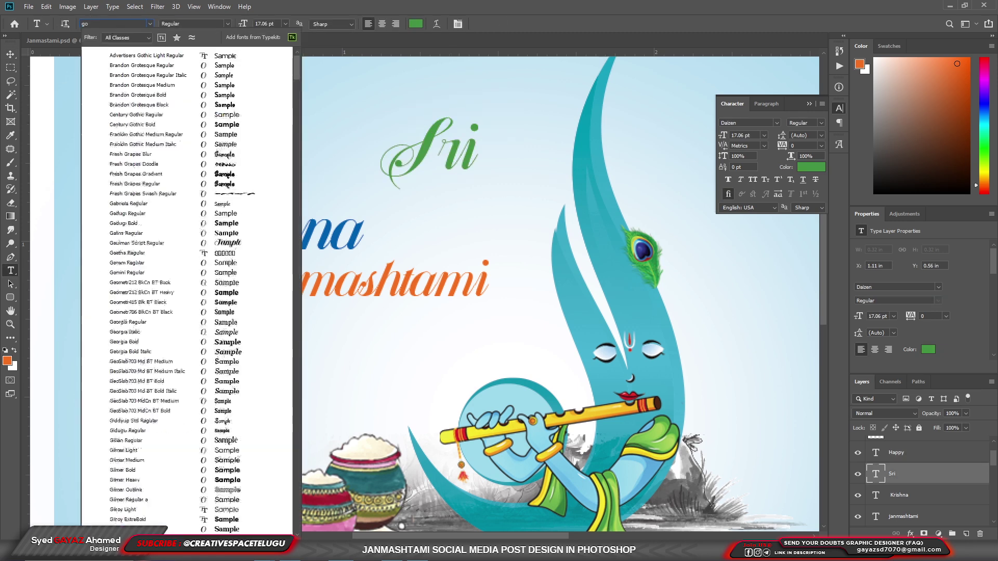
pyautogui.write('th')
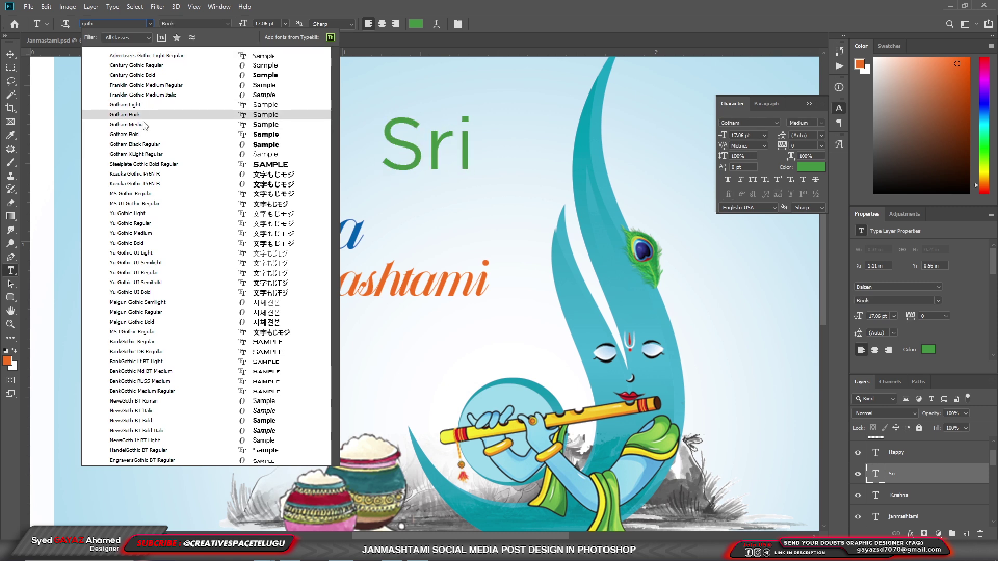
pyautogui.click(144, 125)
# Step: Shrink Sri to about a third (5.8 pt), tuck it below HAPPY, then zoom out
pyautogui.press('v')
pyautogui.hotkey('ctrl', 't')
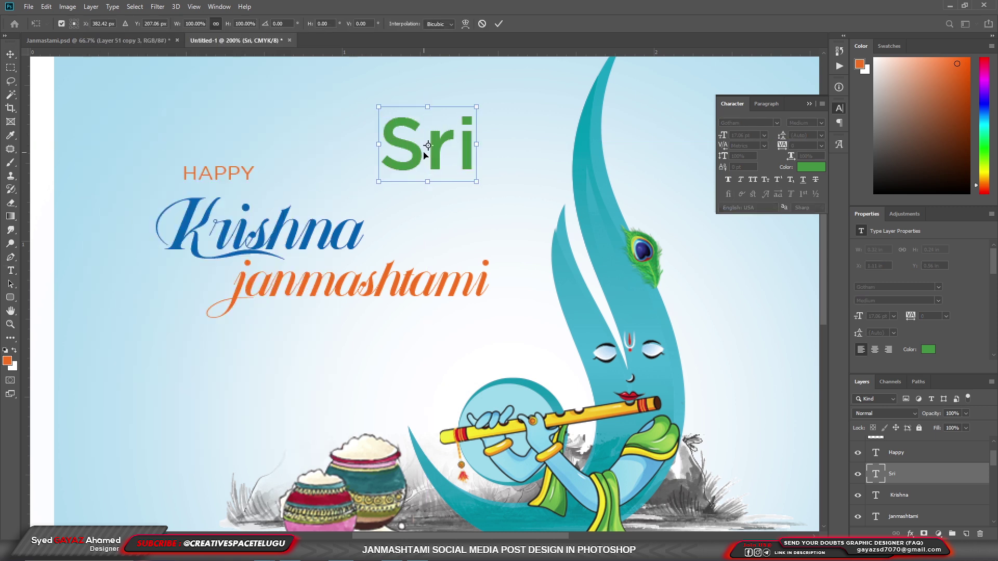
pyautogui.moveTo(479, 108)
pyautogui.mouseDown()
pyautogui.moveTo(446, 133)
pyautogui.moveTo(214, 190)
pyautogui.mouseUp()
pyautogui.press('Return')
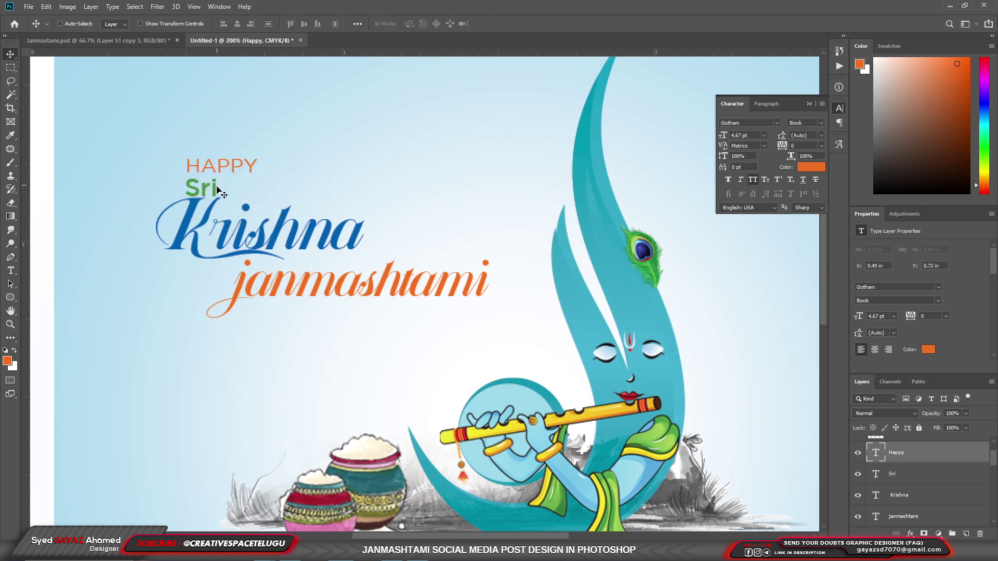
pyautogui.scroll(-3, 213, 190)
pyautogui.scroll(2, 370, 226)
pyautogui.moveTo(214, 190); pyautogui.dragTo(336, 195)
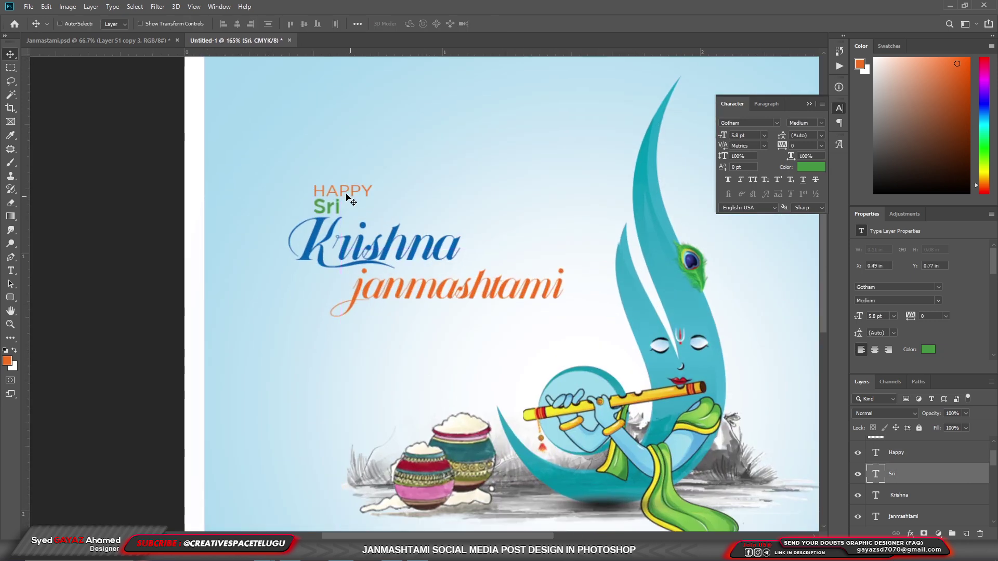
pyautogui.keyDown('ctrl'); pyautogui.click(345, 188); pyautogui.keyUp('ctrl')
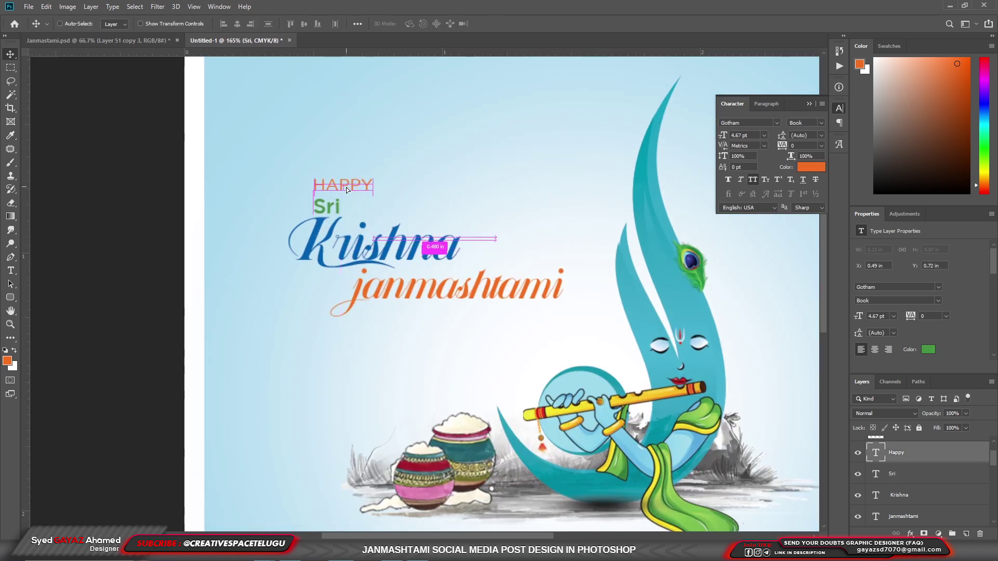
pyautogui.scroll(-3, 473, 260)
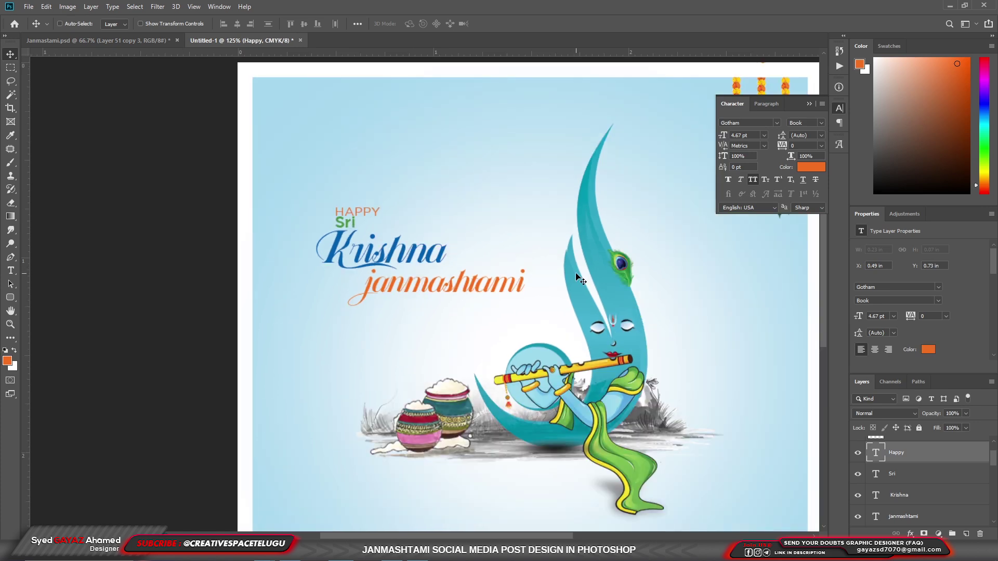
pyautogui.scroll(-1, 473, 254)
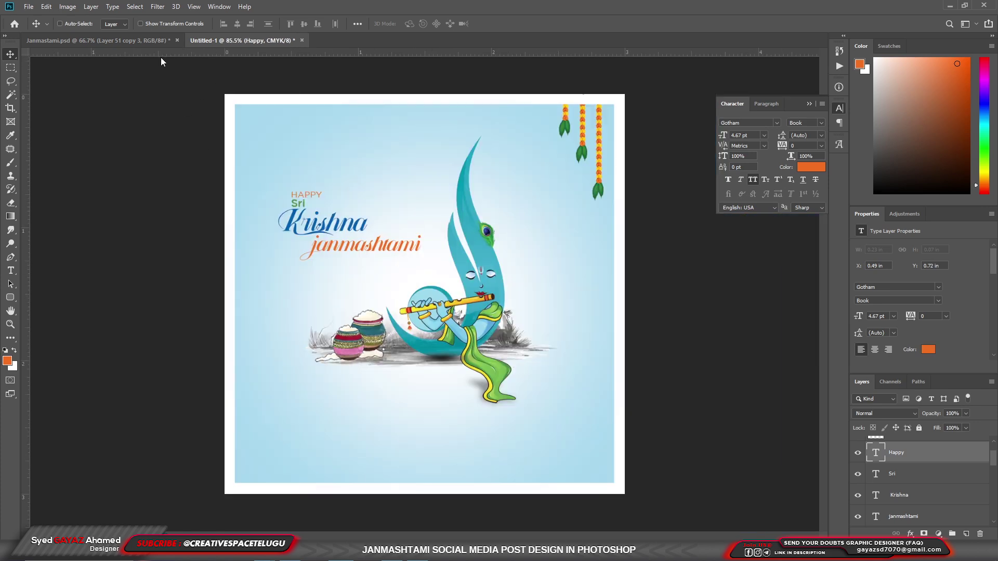
# Step: Bring the peacock feather from Janmastami.psd into the Untitled-1 poster and resize it slightly
pyautogui.click(104, 40)
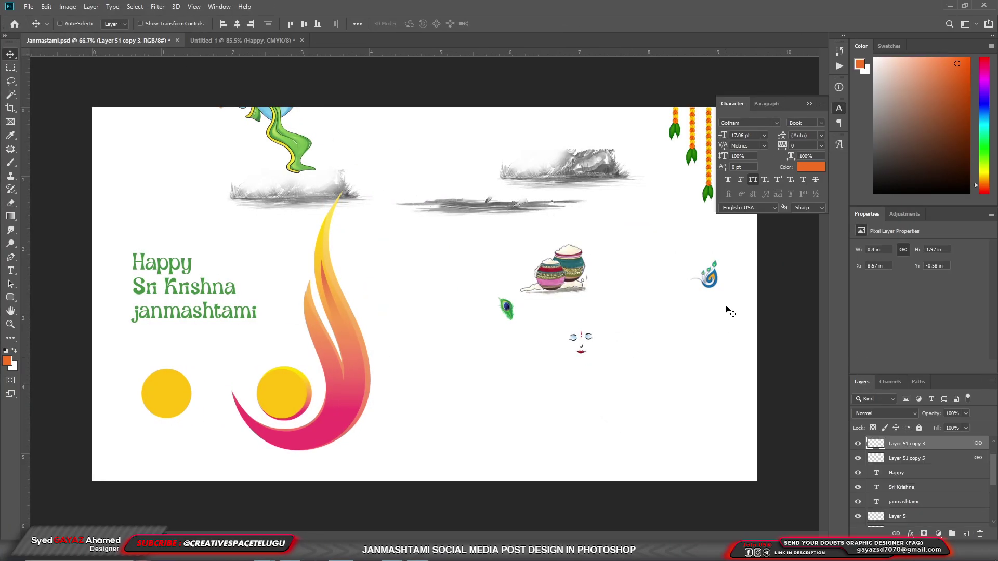
pyautogui.moveTo(725, 291)
pyautogui.mouseDown()
pyautogui.moveTo(188, 147)
pyautogui.moveTo(309, 185)
pyautogui.mouseUp()
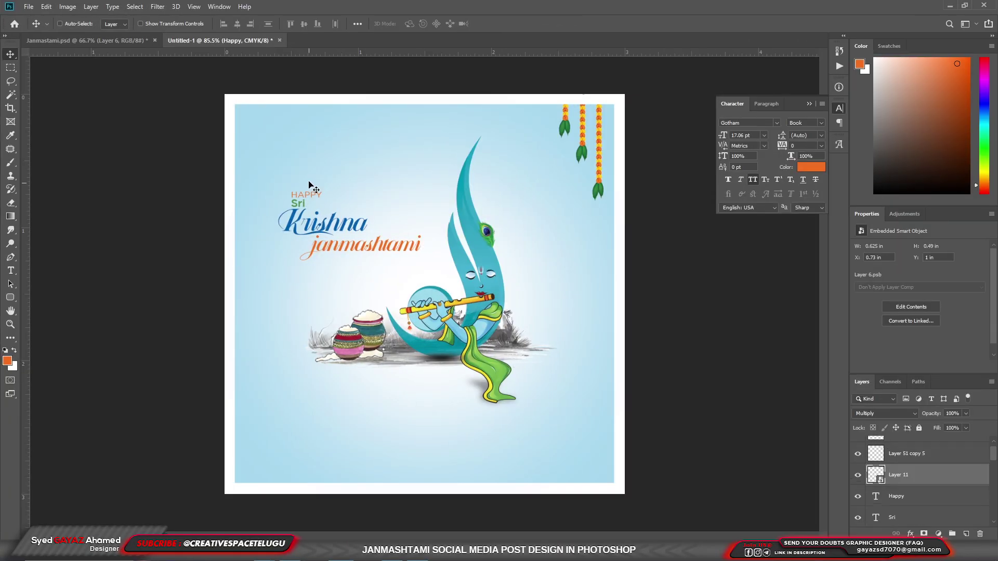
pyautogui.scroll(2, 364, 203)
pyautogui.hotkey('ctrl', 't')
pyautogui.moveTo(371, 277)
pyautogui.mouseDown()
pyautogui.moveTo(391, 258)
pyautogui.moveTo(358, 284)
pyautogui.mouseUp()
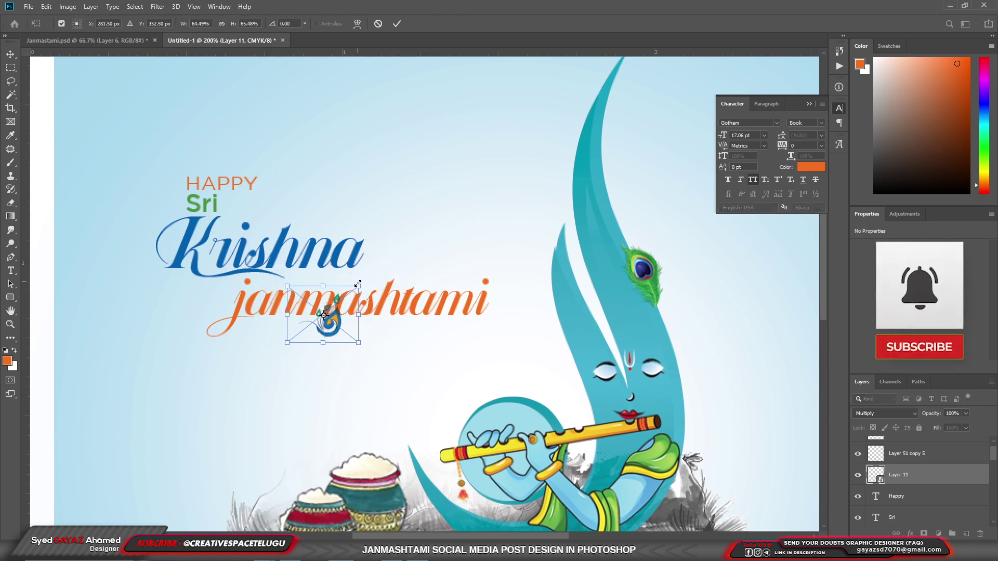
pyautogui.press('Return')
# Step: Shrink the peacock feather and position it beside Sri, just above Krishna
pyautogui.moveTo(336, 330); pyautogui.dragTo(265, 239)
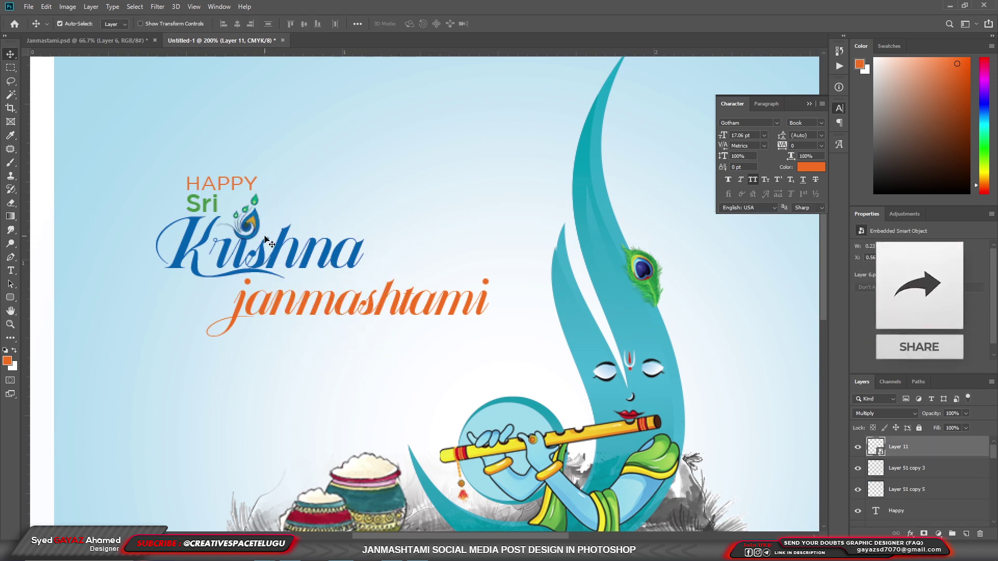
pyautogui.scroll(1, 237, 205)
pyautogui.hotkey('ctrl', 't')
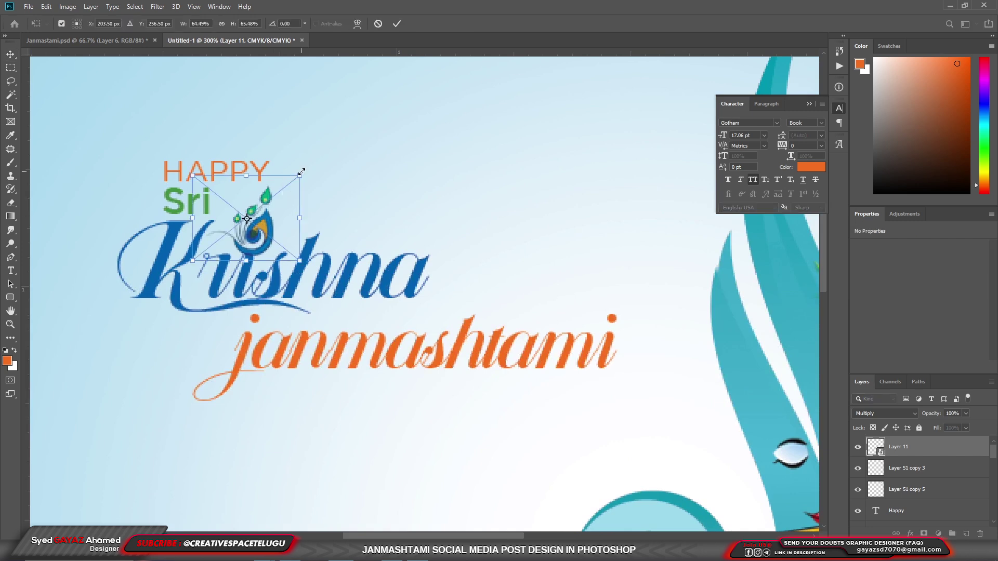
pyautogui.moveTo(301, 173); pyautogui.dragTo(288, 187)
pyautogui.press('Return')
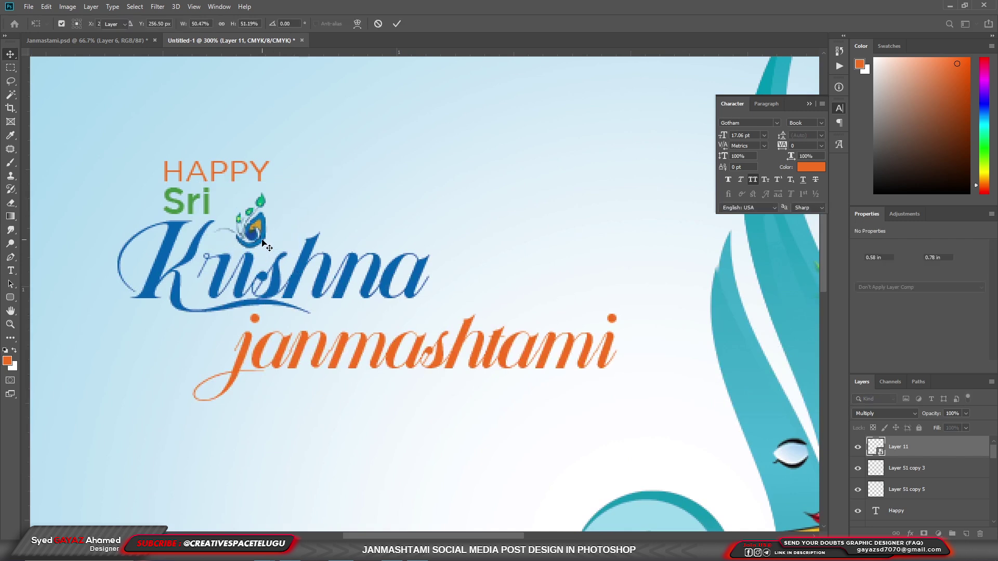
pyautogui.moveTo(267, 243); pyautogui.dragTo(273, 245)
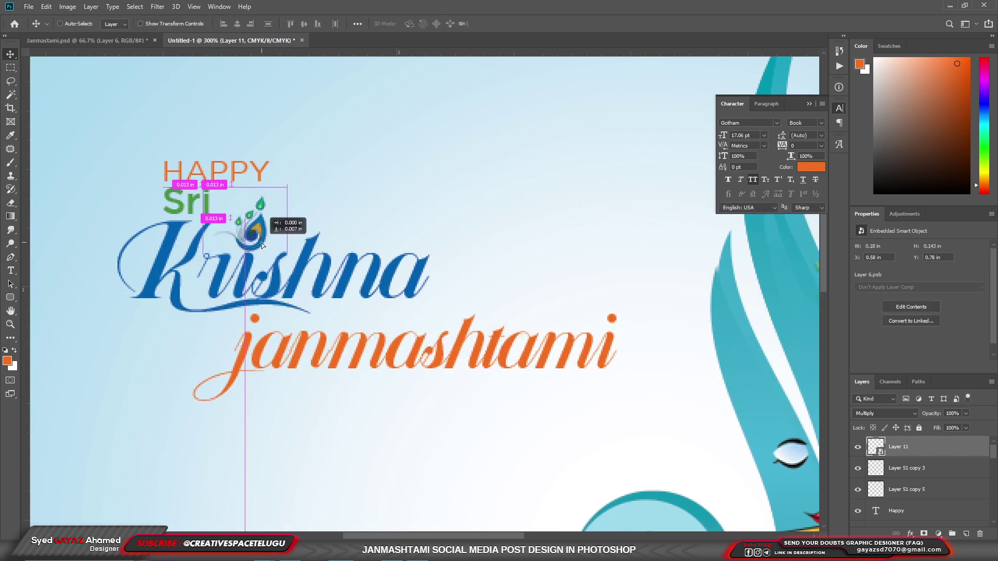
pyautogui.press('Return')
pyautogui.moveTo(324, 308); pyautogui.dragTo(325, 309)
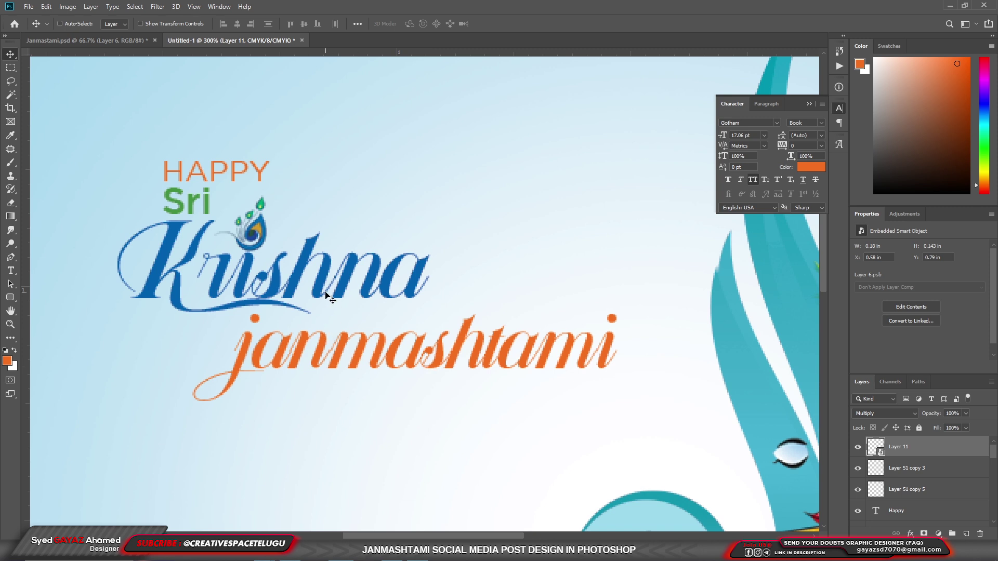
pyautogui.rightClick(280, 280)
# Step: Rasterize the Krishna text layer
pyautogui.click(291, 299)
pyautogui.rightClick(905, 515)
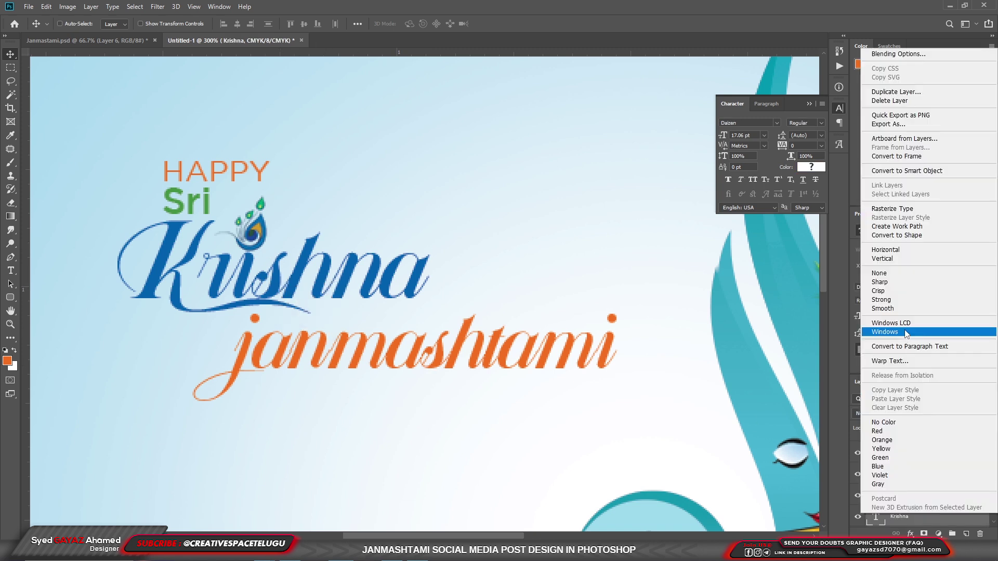
pyautogui.click(902, 209)
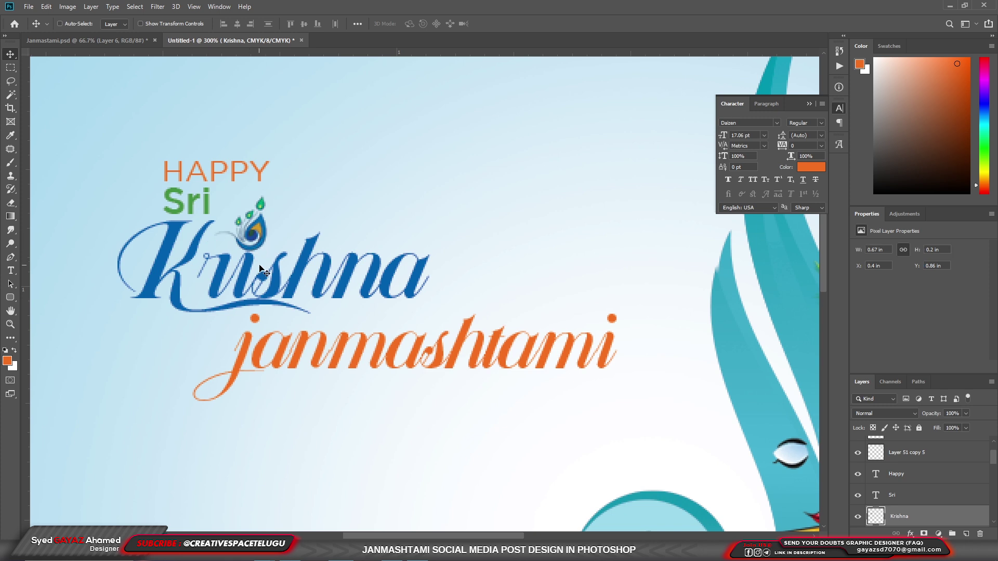
# Step: Outline the peacock feather with a Pen path, then clear the selection
pyautogui.press('p')
pyautogui.click(255, 249)
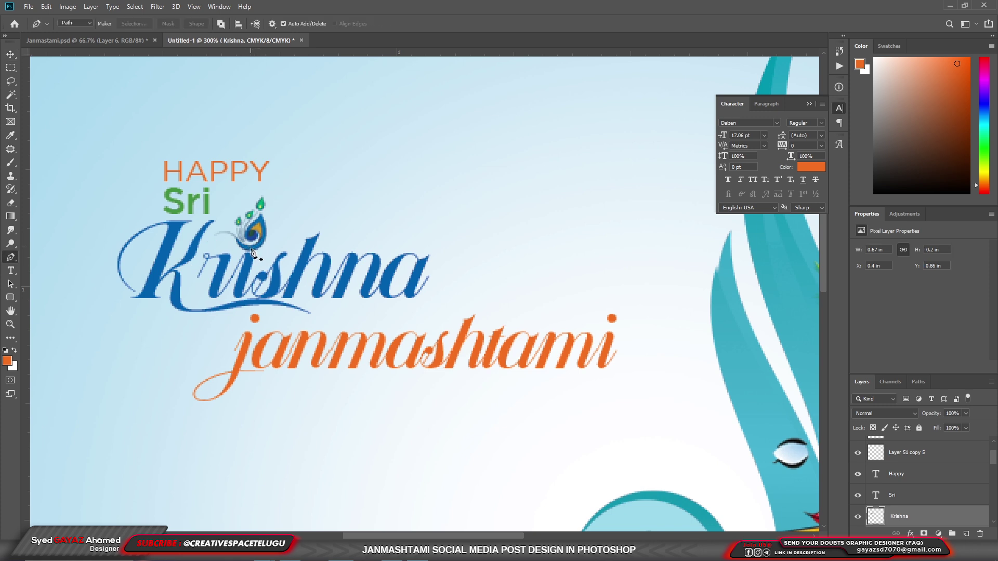
pyautogui.click(236, 227)
pyautogui.moveTo(261, 208); pyautogui.dragTo(278, 211)
pyautogui.press('Escape')
pyautogui.hotkey('ctrl', 'd')
# Step: Select the Sri layer and nudge it slightly right beside the feather
pyautogui.press('v')
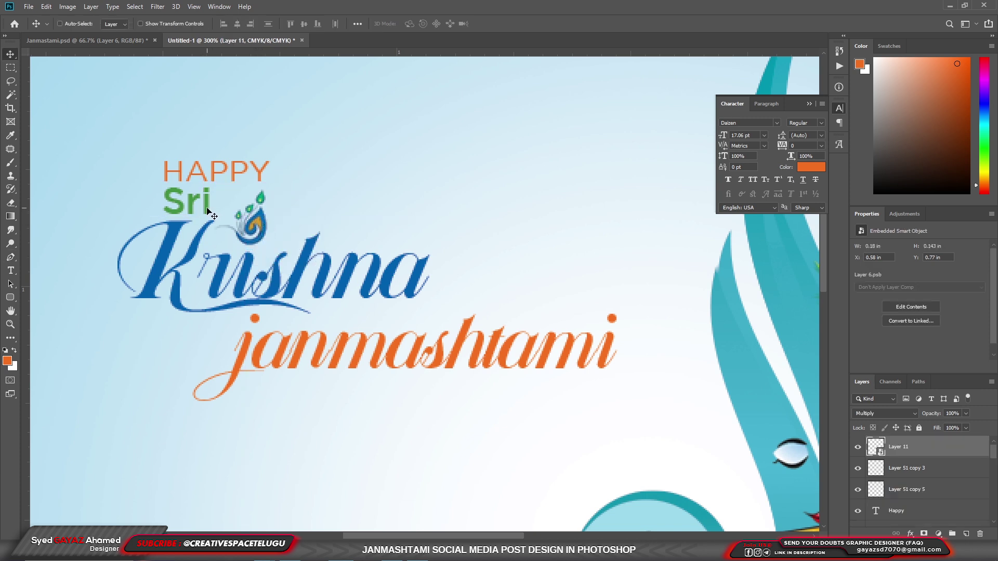
pyautogui.rightClick(221, 215)
pyautogui.click(221, 214)
pyautogui.moveTo(207, 203); pyautogui.dragTo(214, 203)
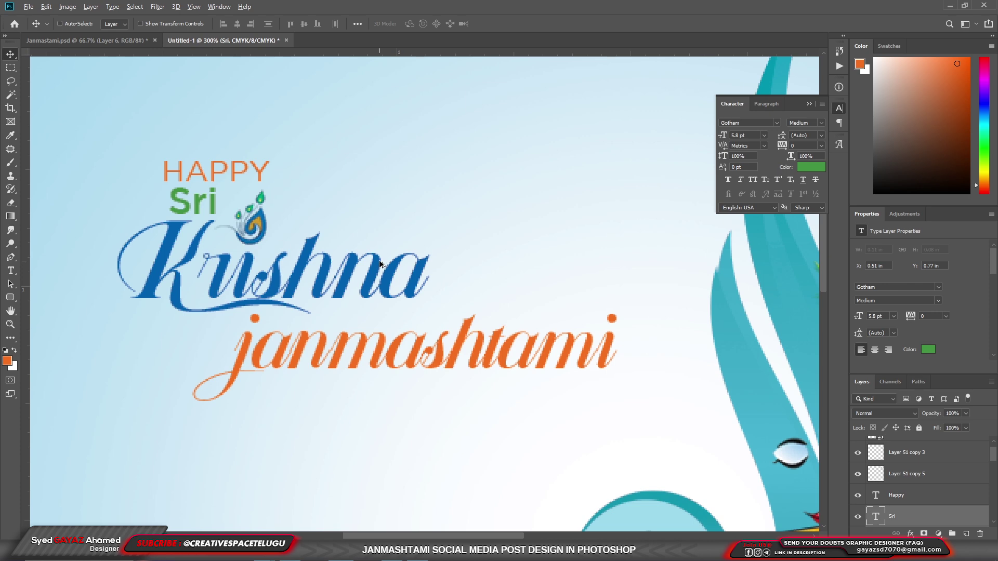
pyautogui.scroll(-5, 384, 272)
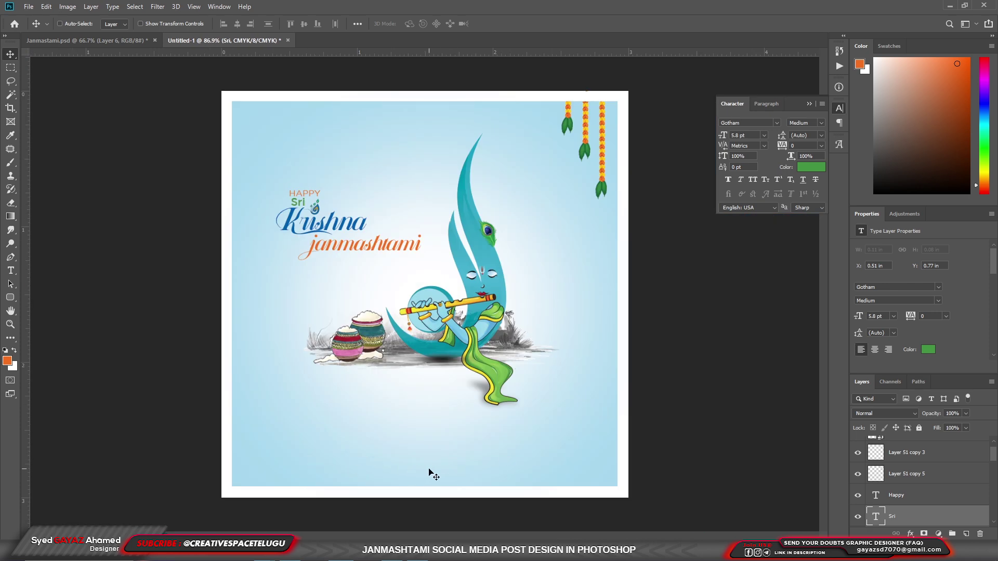